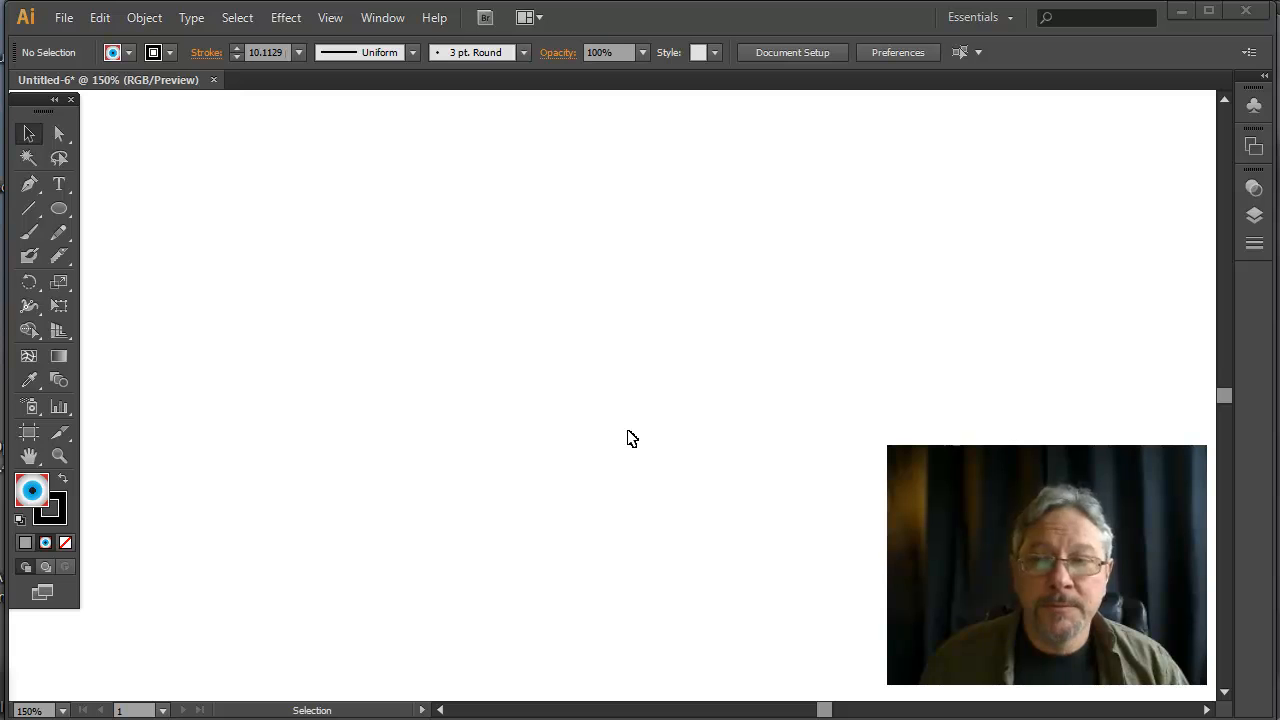
Step: Draw a wide grey ellipse, move its top anchor point to about X 554 px, Y 181 px, and swing that point's handle steeply downward
key(l)
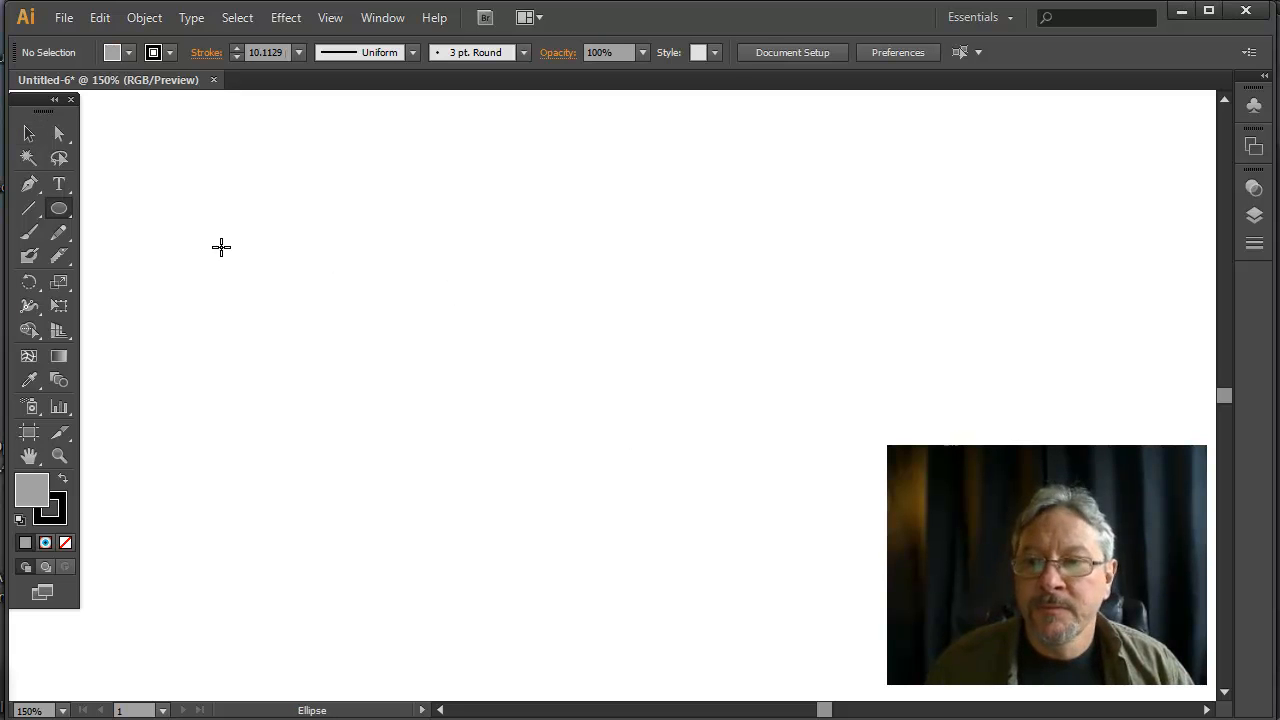
drag(312, 258, 703, 491)
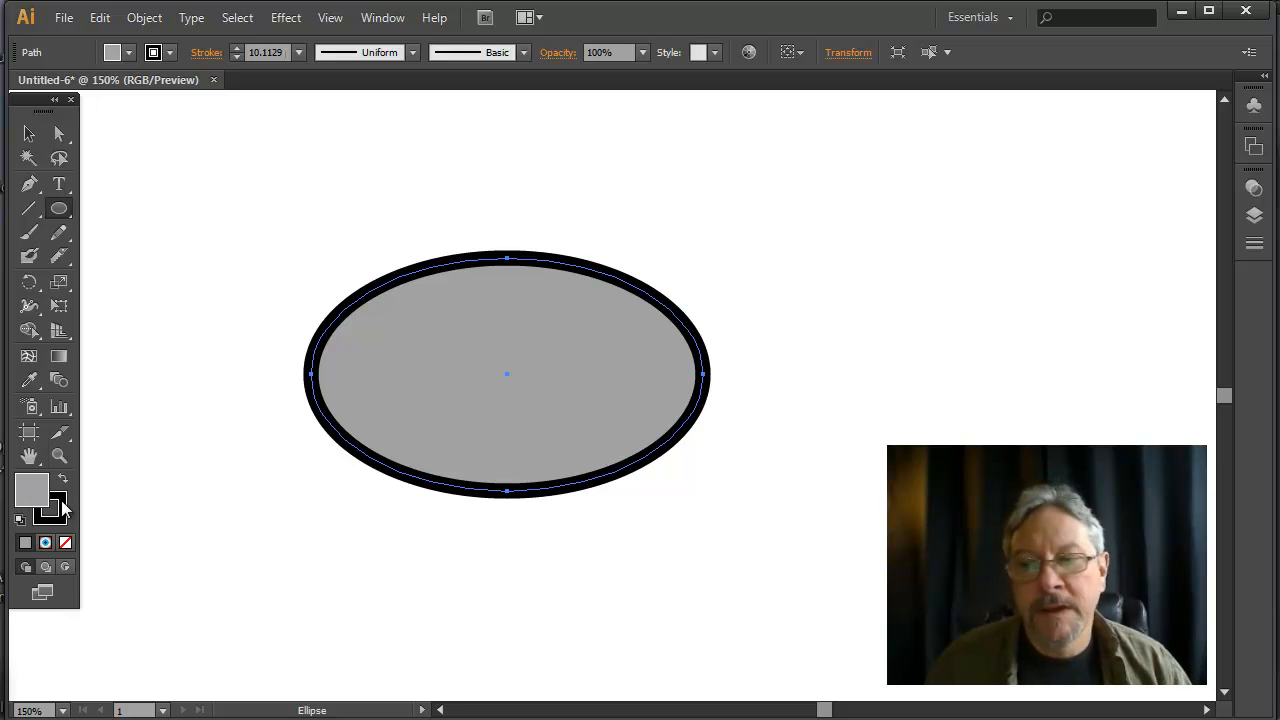
click(60, 135)
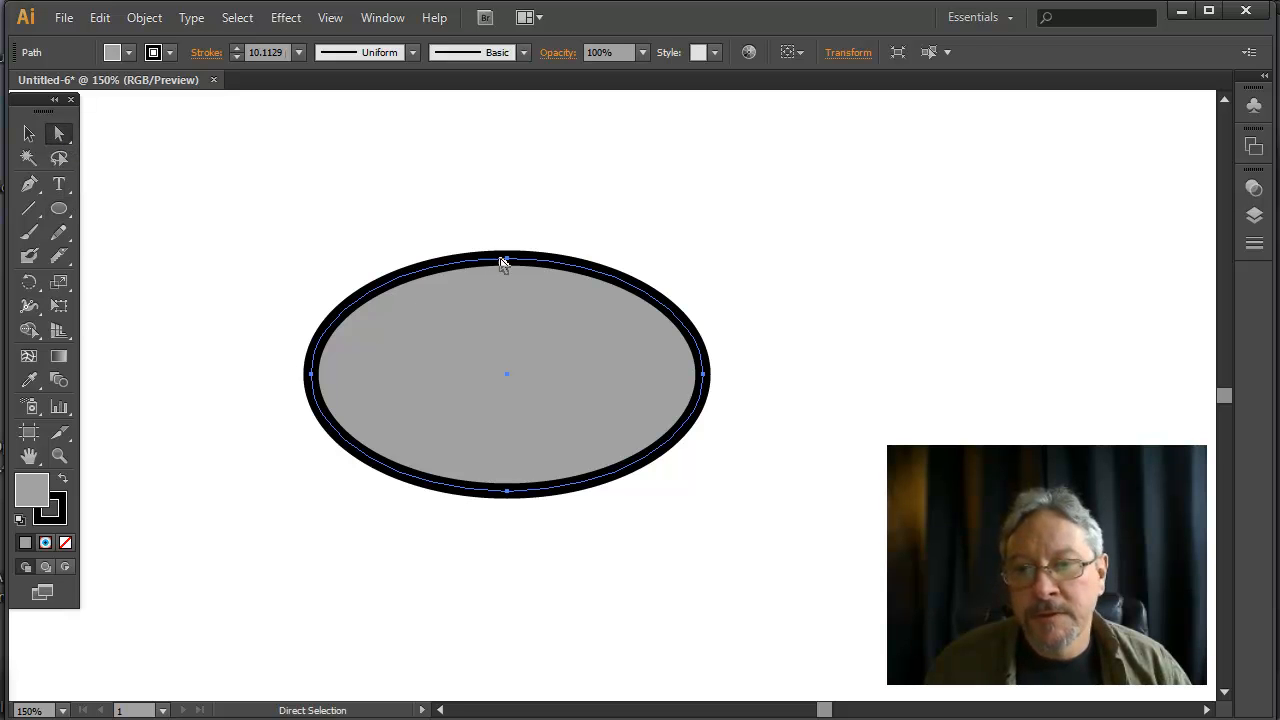
click(507, 260)
drag(507, 260, 540, 211)
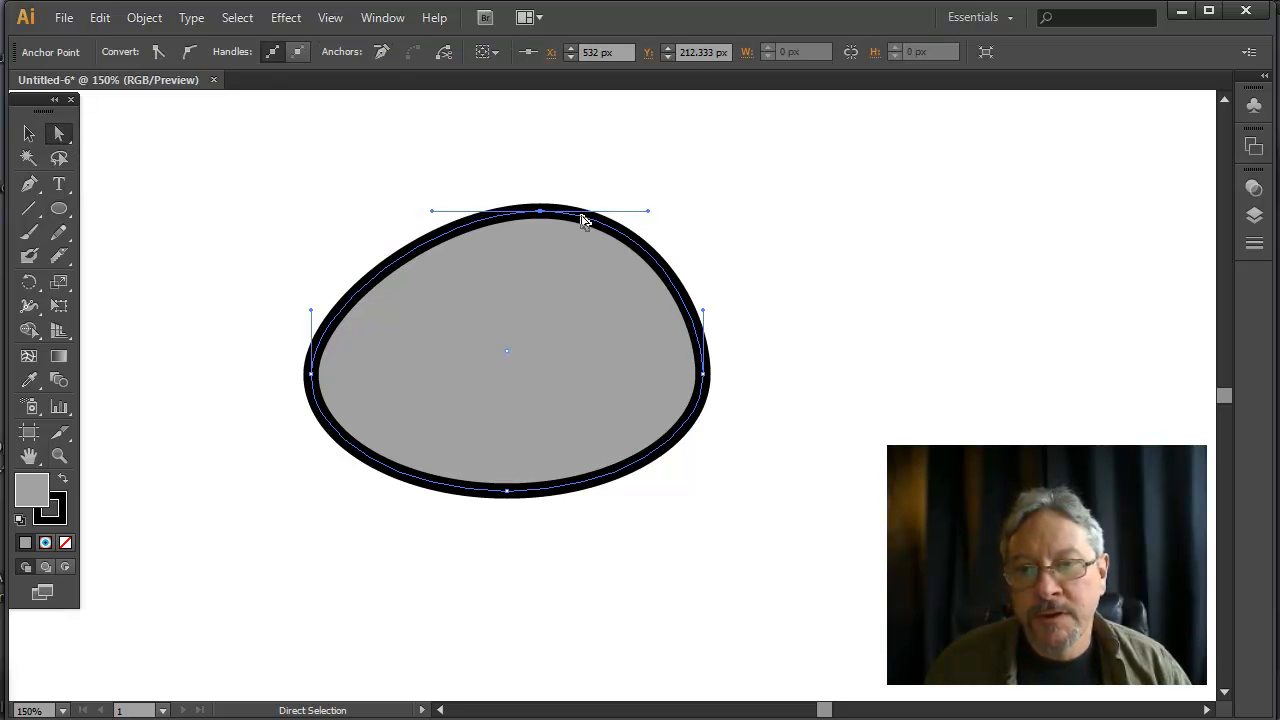
drag(649, 212, 571, 343)
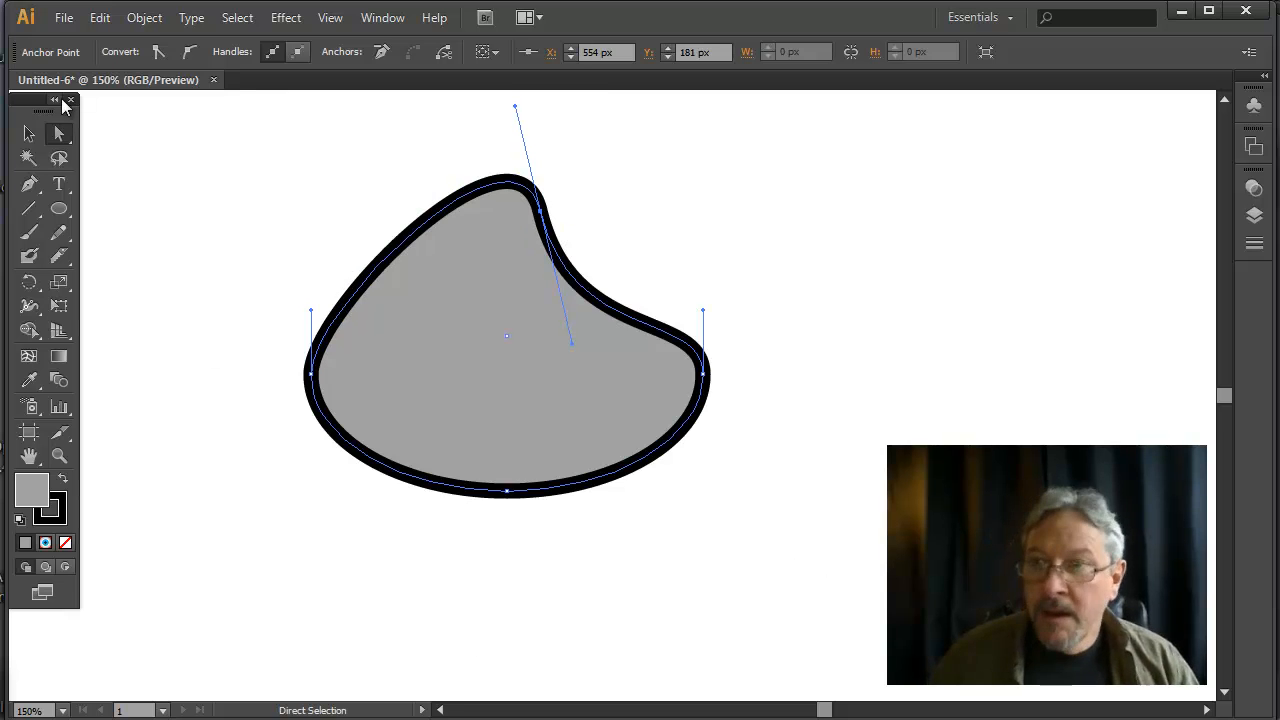
Step: Select the whole reshaped ellipse and delete it
click(29, 134)
click(440, 292)
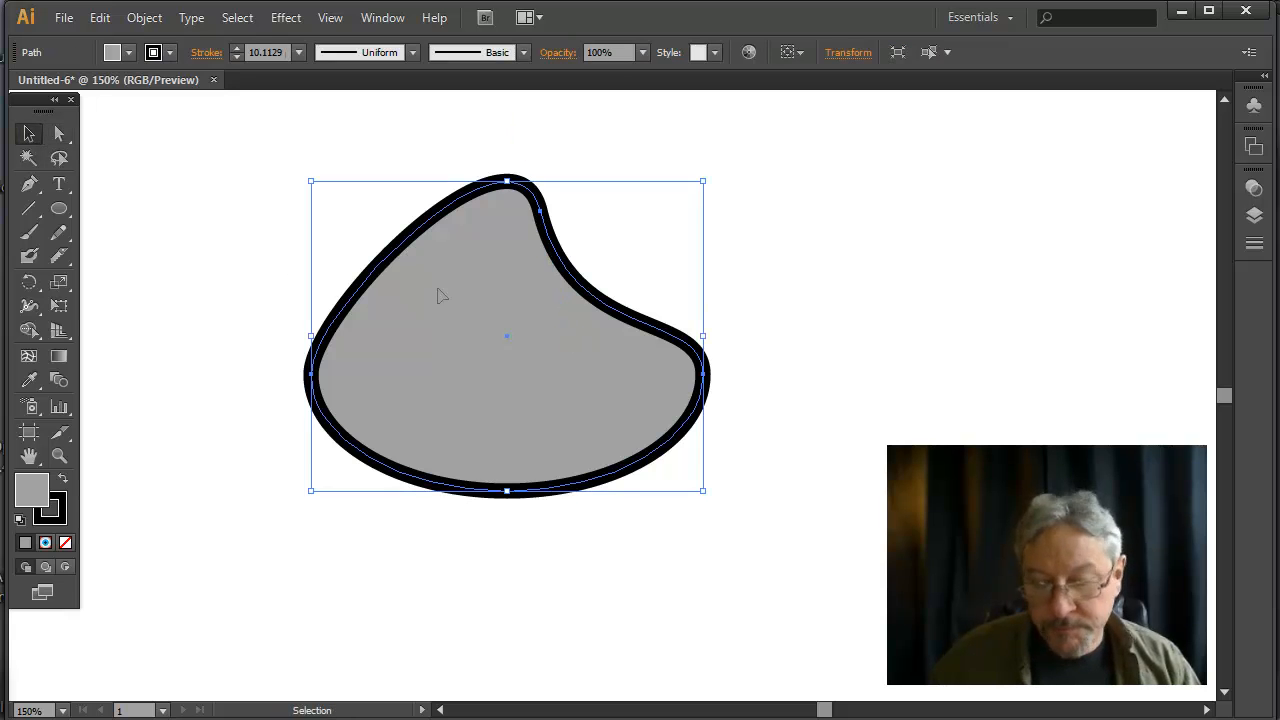
key(Delete)
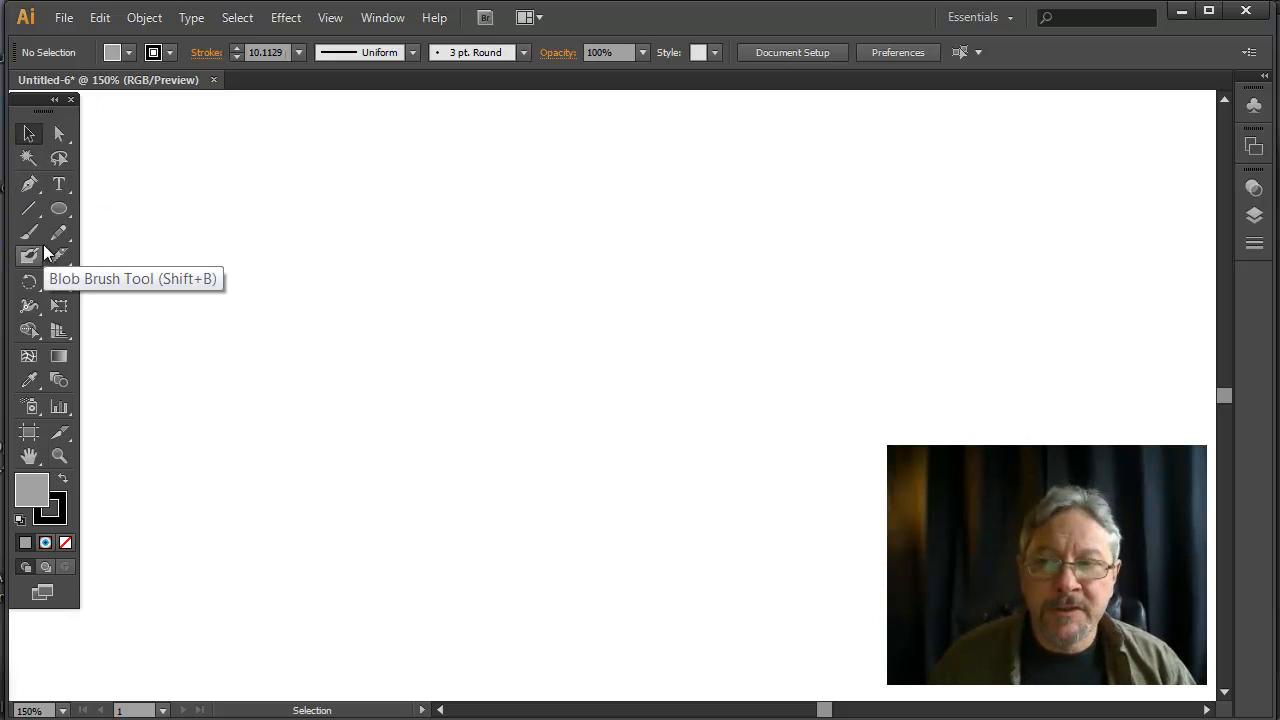
Step: Detach the Pen tool group as a floating panel and place it over the upper part of the canvas
click(31, 186)
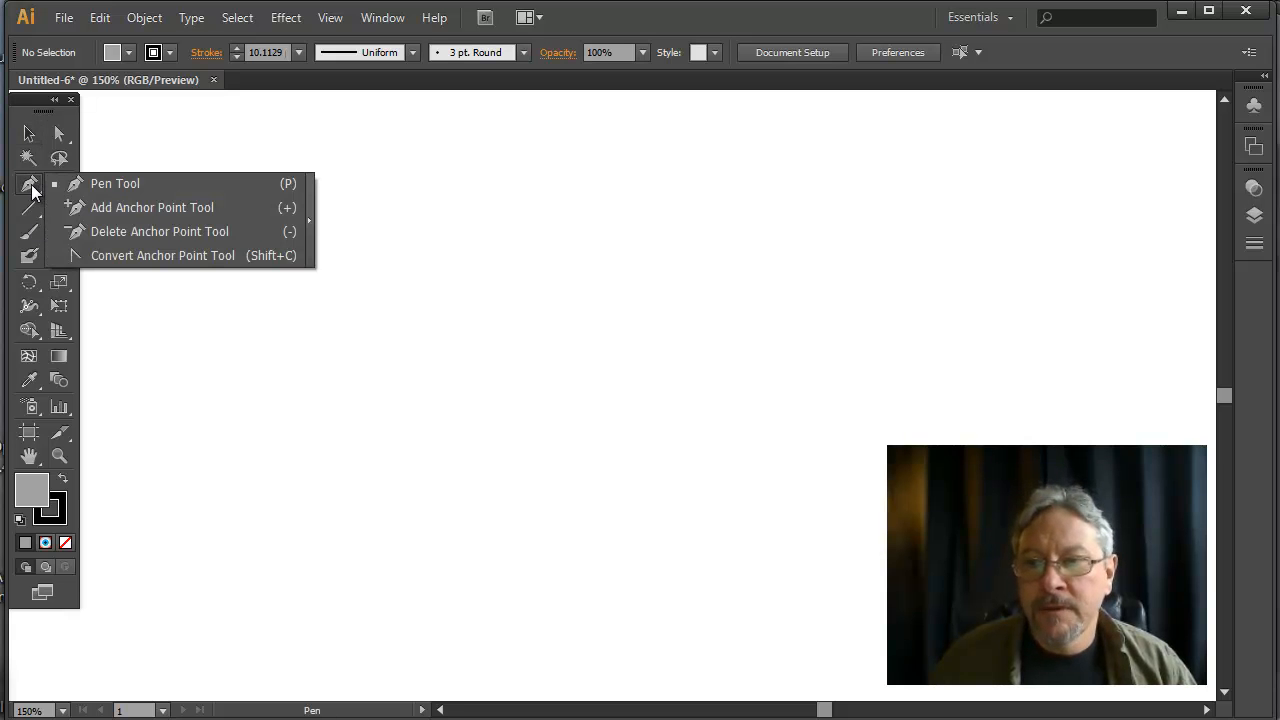
click(309, 218)
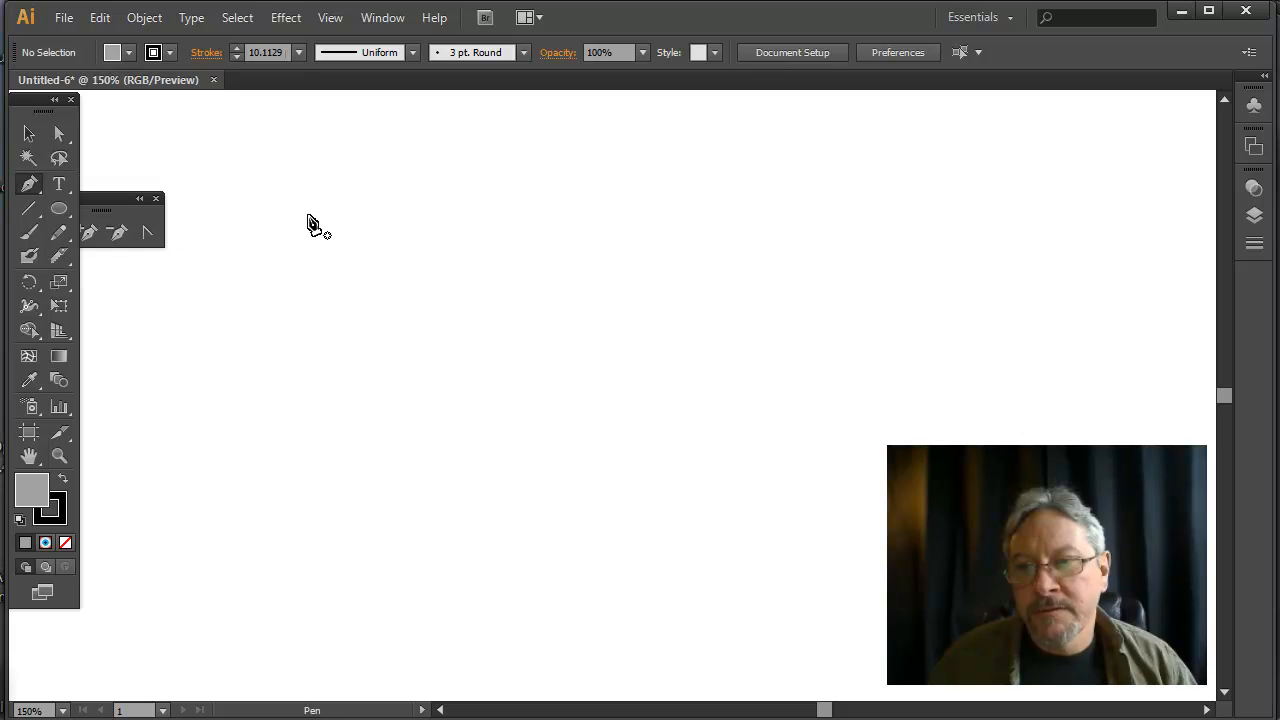
drag(113, 203, 217, 129)
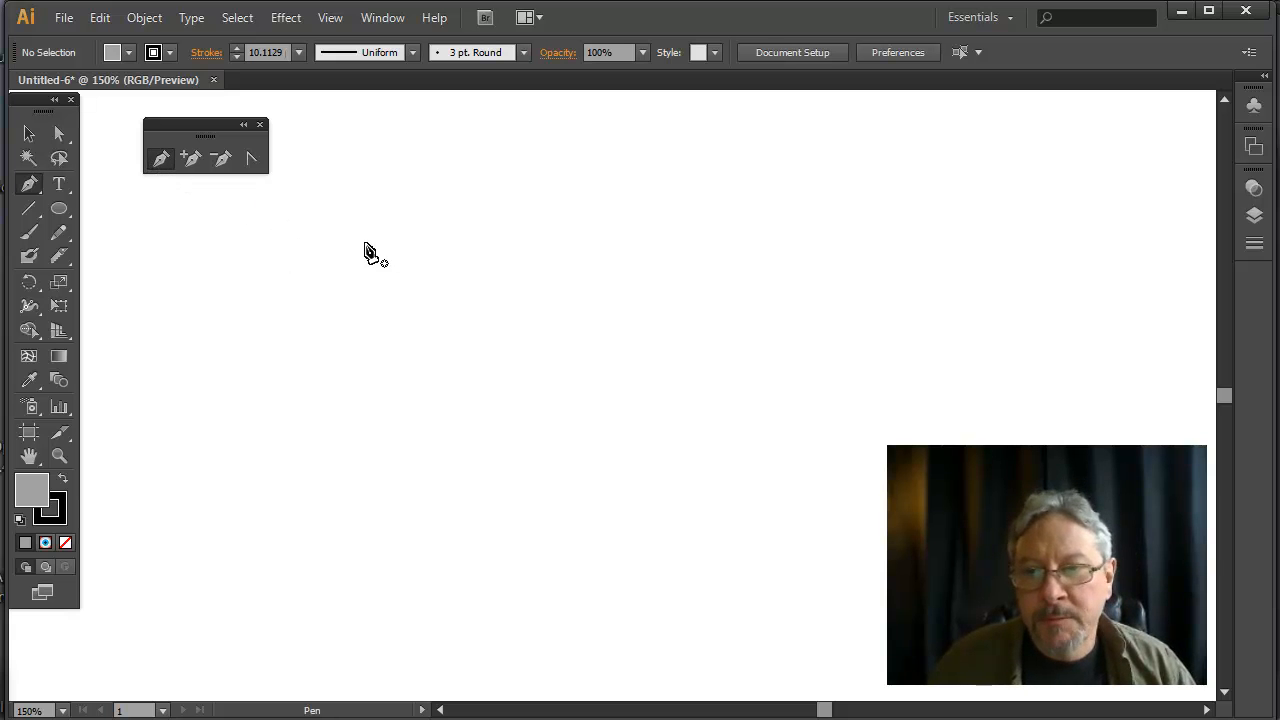
Step: Try a Pen point with long handles and deselect it, then draw a closed four-point shape with two straight upper edges and a rounded base
drag(386, 225, 871, 538)
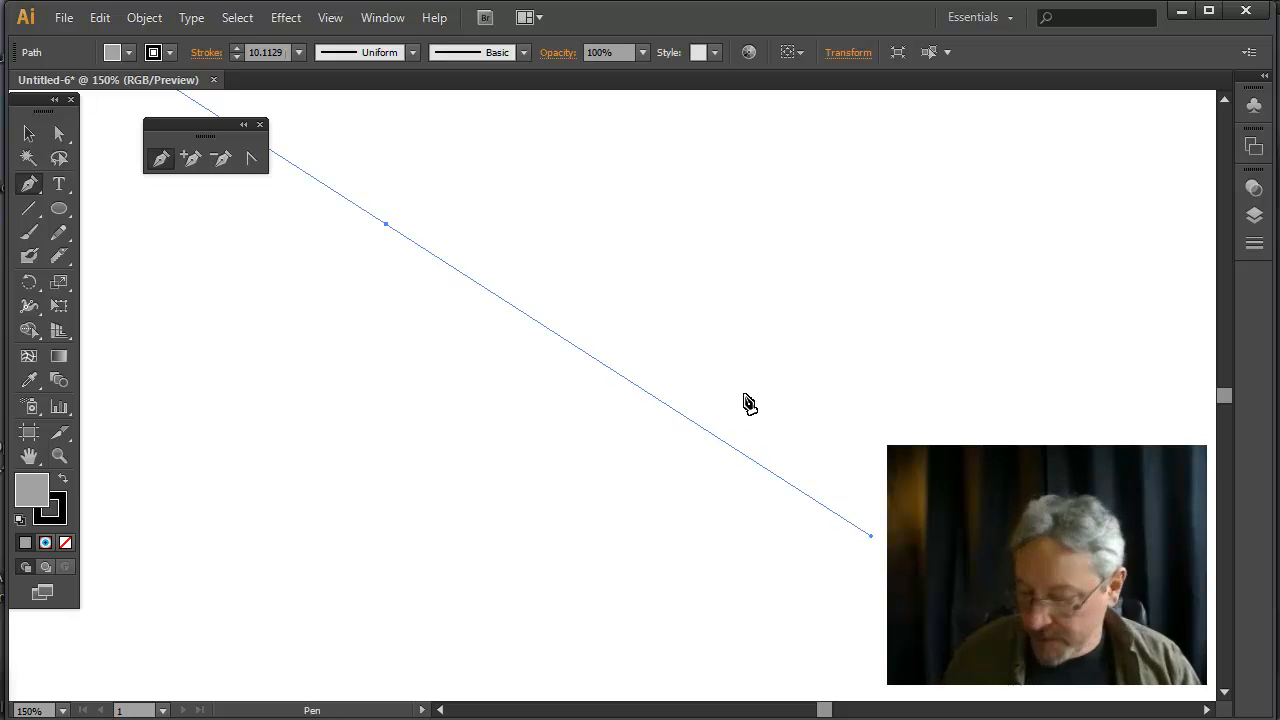
ctrl+click(748, 403)
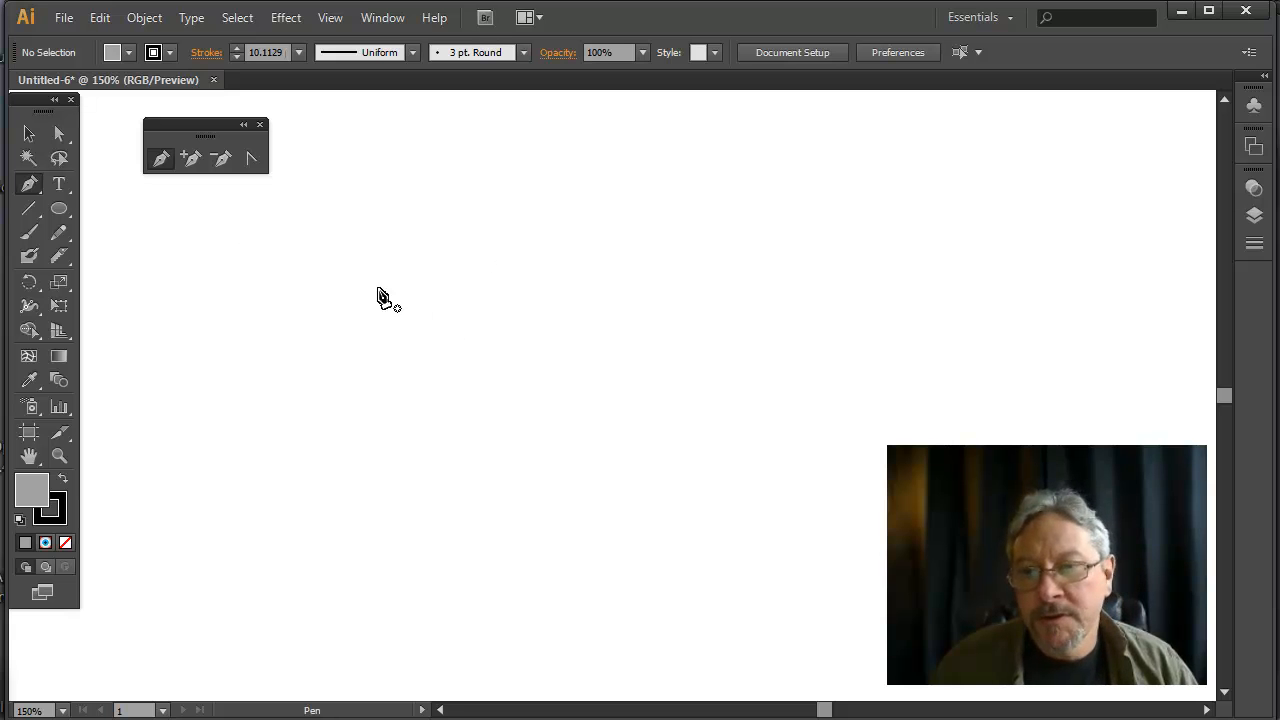
click(380, 287)
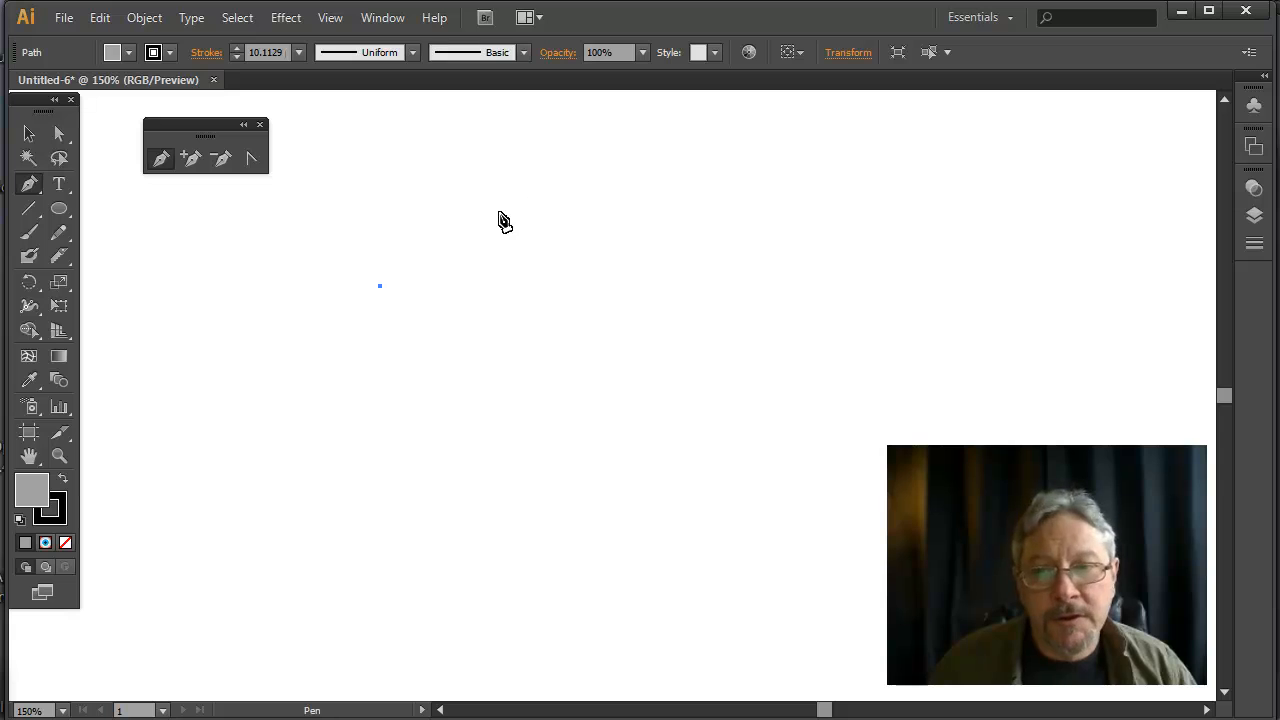
click(500, 214)
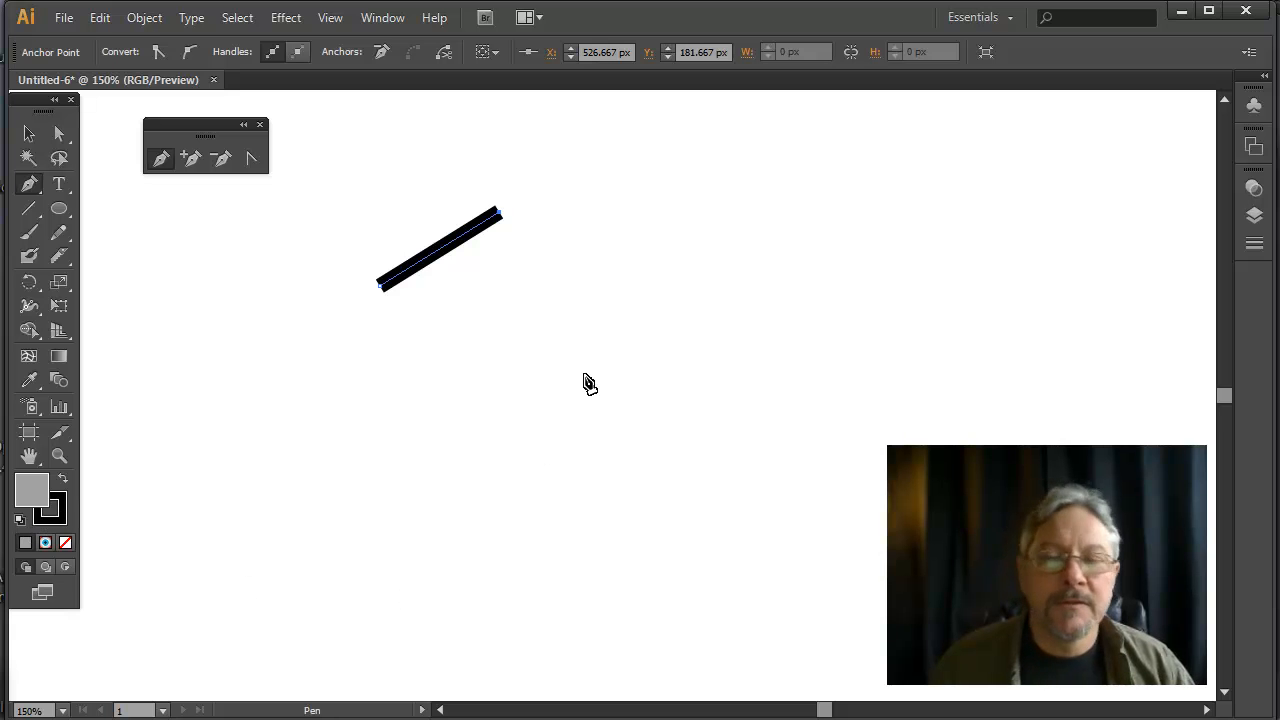
click(598, 337)
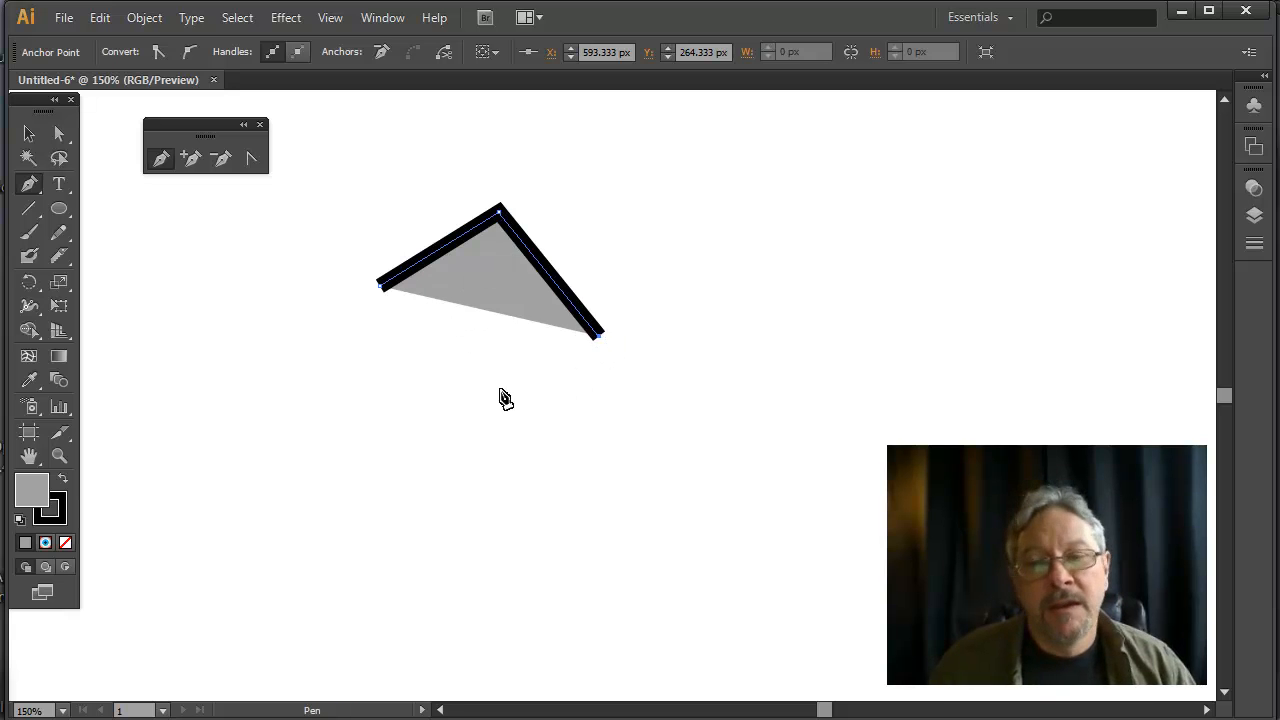
mouse_move(469, 390)
mouse_down()
mouse_move(381, 396)
mouse_move(392, 342)
mouse_move(374, 401)
mouse_move(377, 378)
mouse_up()
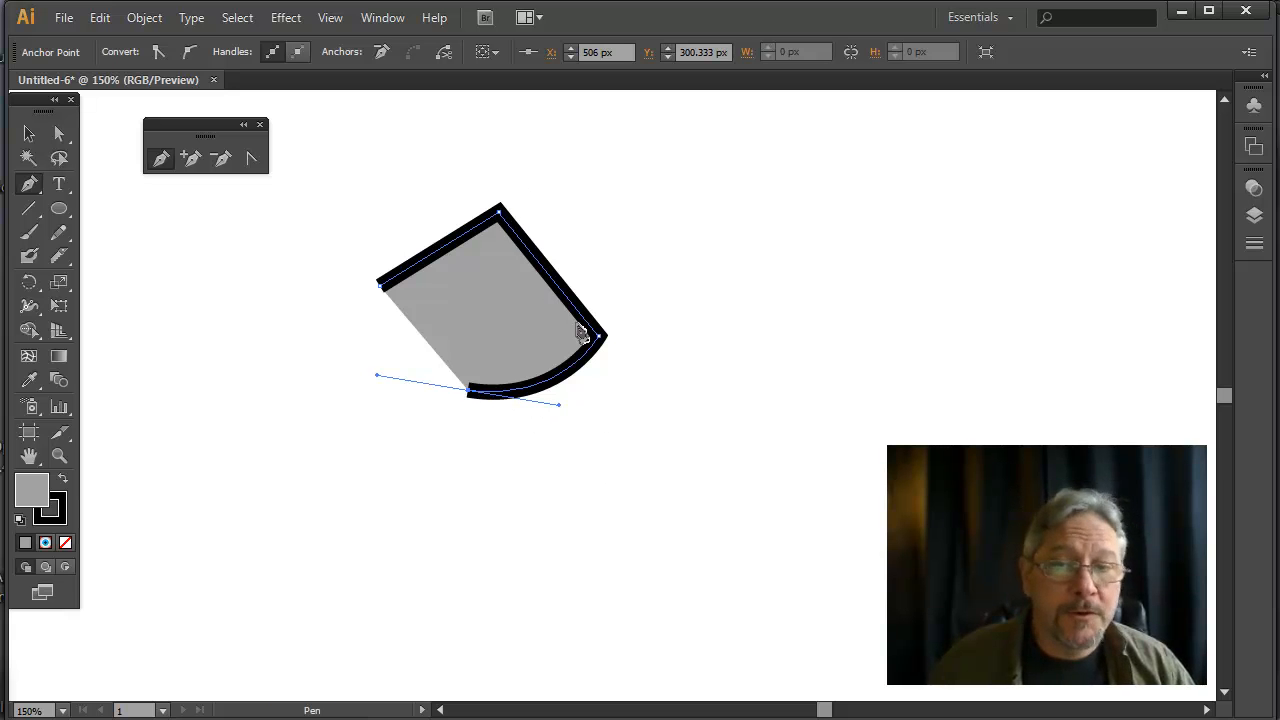
click(382, 292)
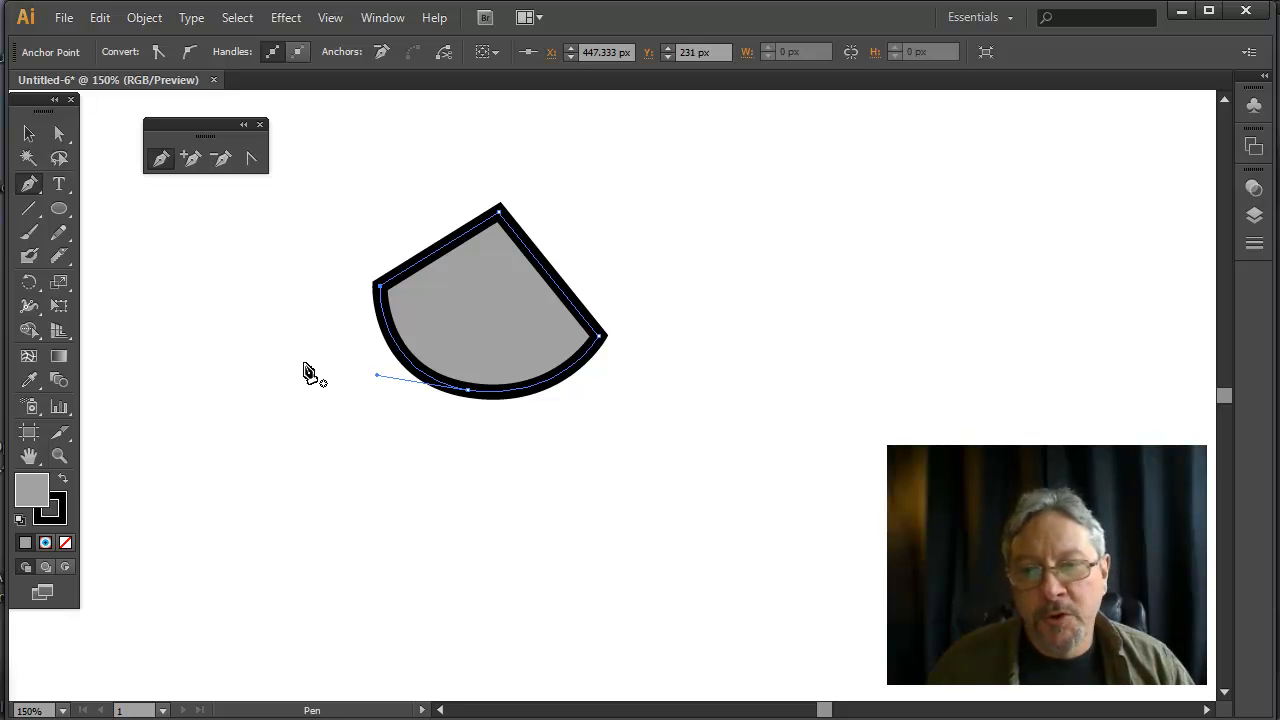
Step: Draw a narrow closed triangle with the Pen tool beside the rounded shape
click(645, 216)
click(727, 185)
click(762, 320)
click(646, 218)
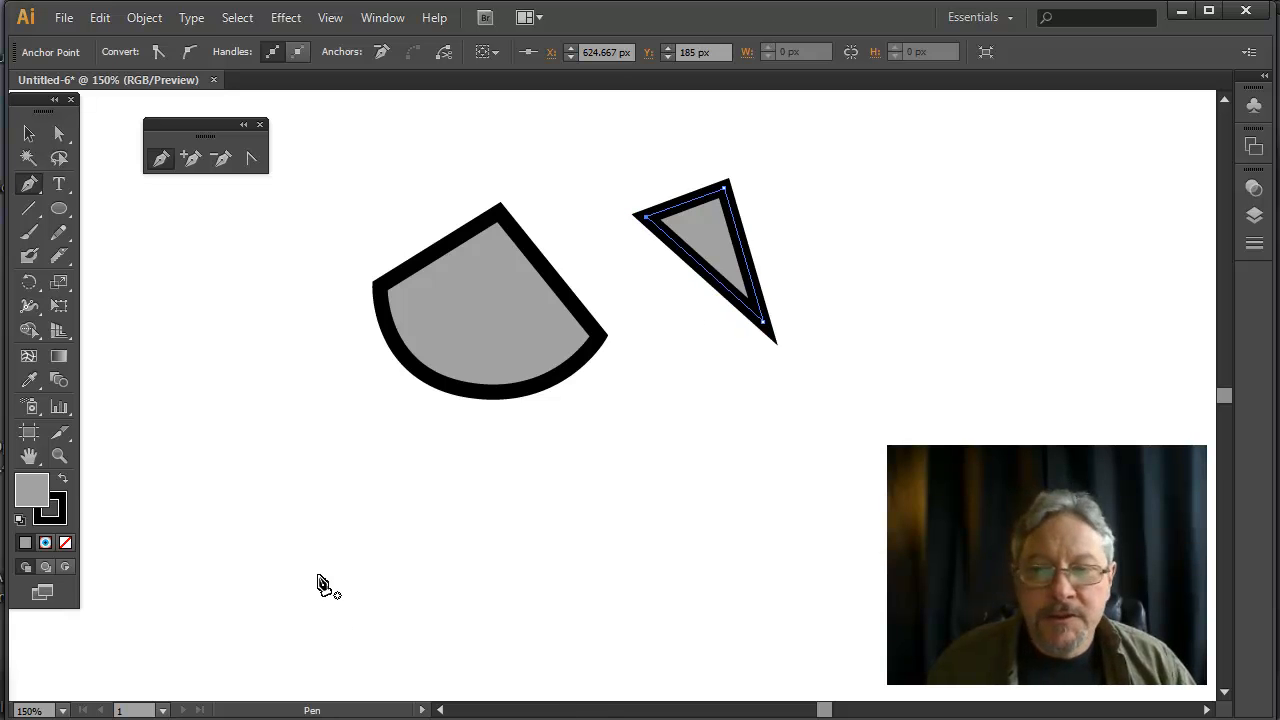
Step: Draw an open scalloped path with three U-shaped dips below the rounded shape, and end the path
click(199, 373)
click(227, 460)
drag(287, 523, 326, 529)
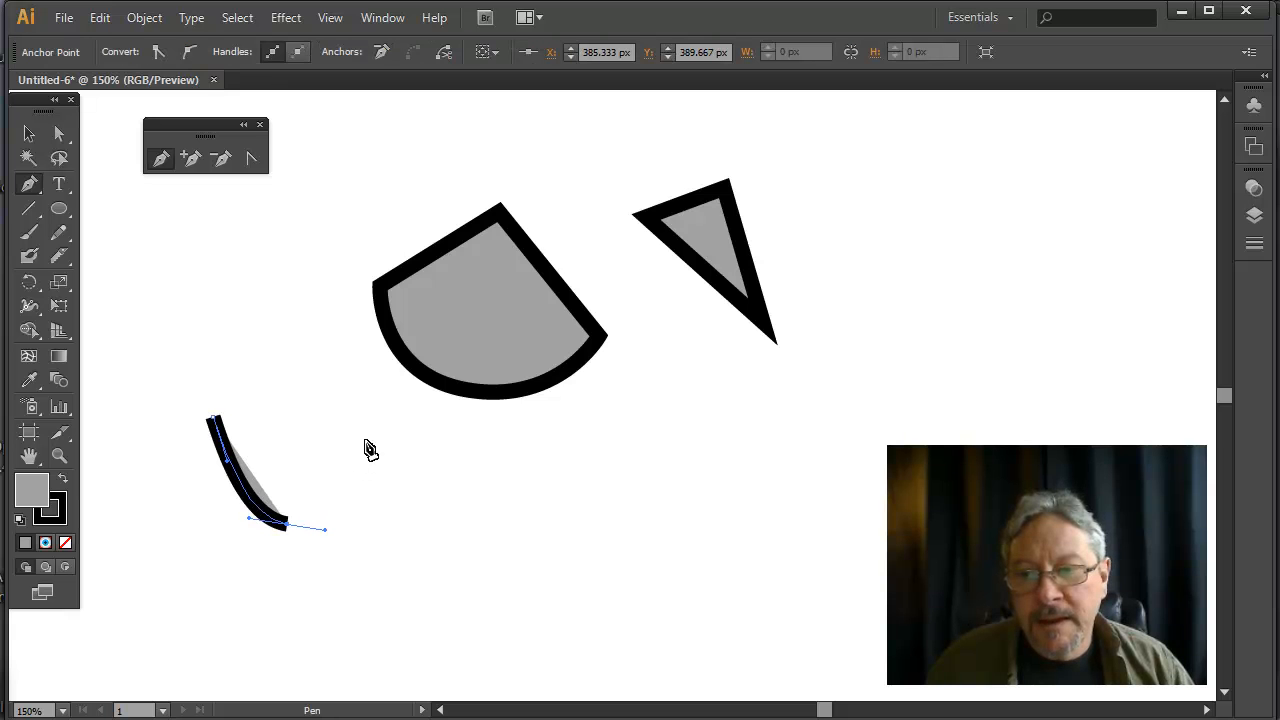
click(383, 405)
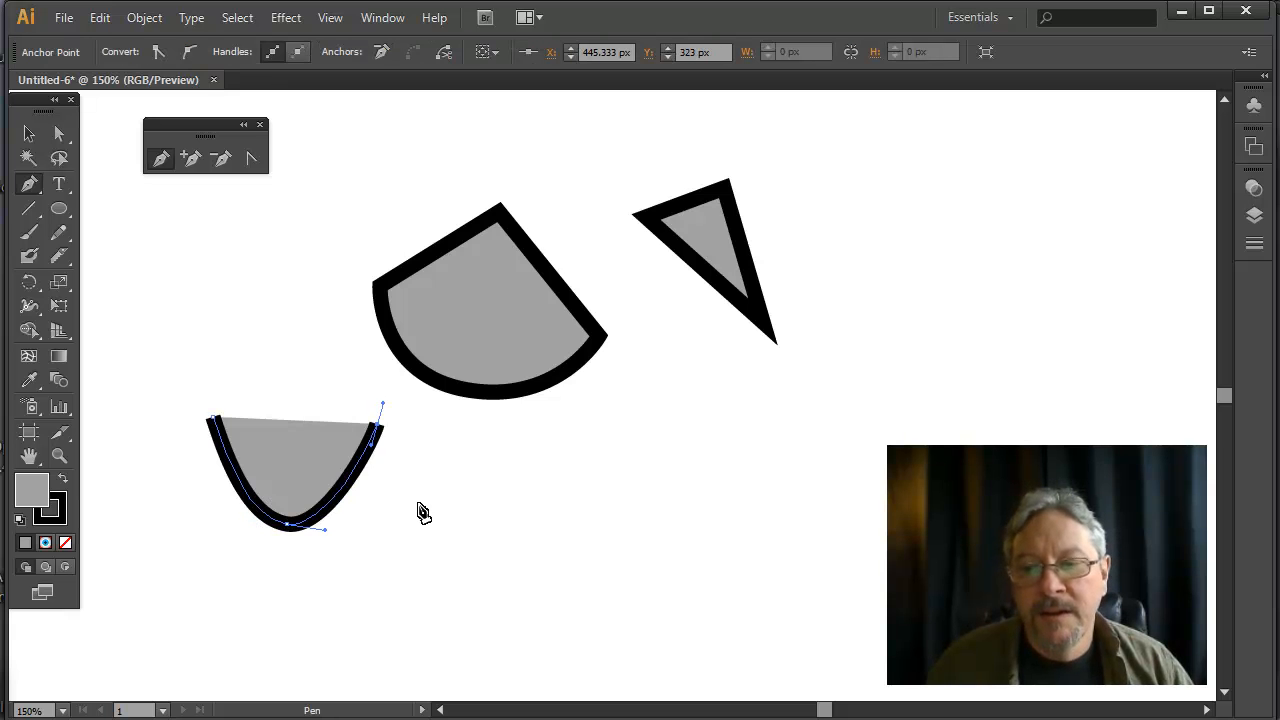
drag(430, 512, 457, 512)
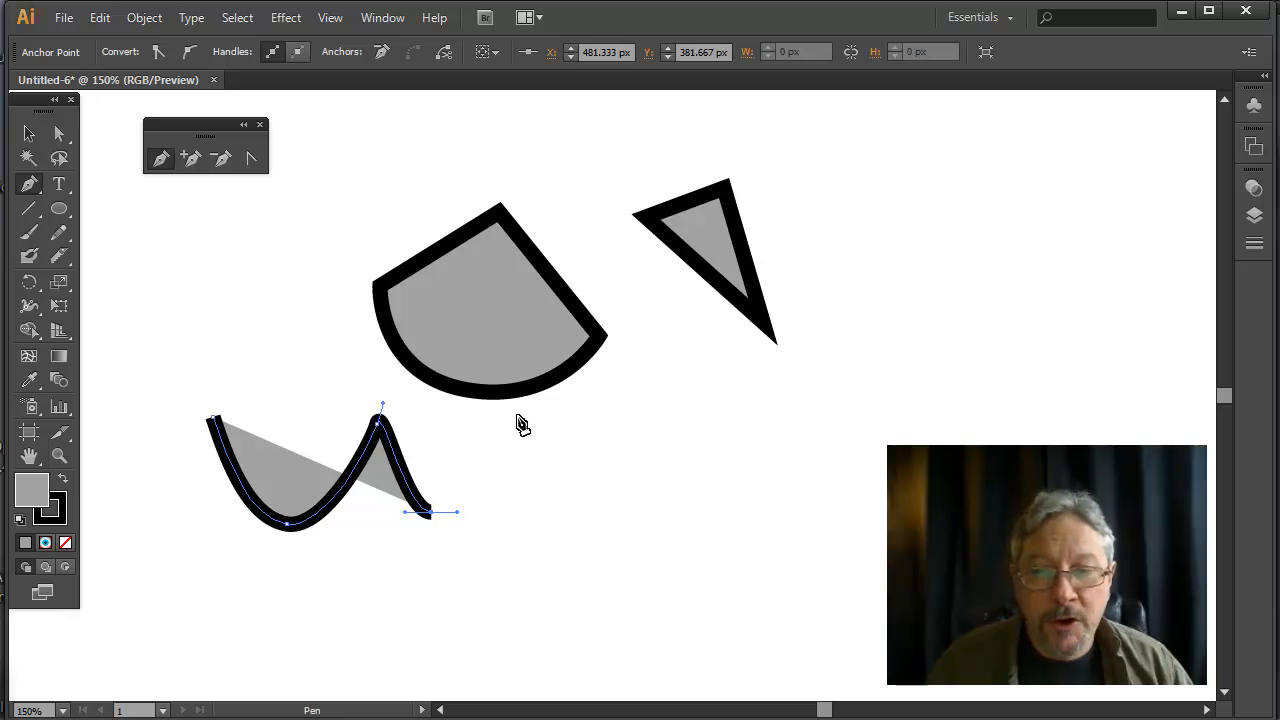
click(517, 414)
drag(583, 518, 614, 518)
click(678, 402)
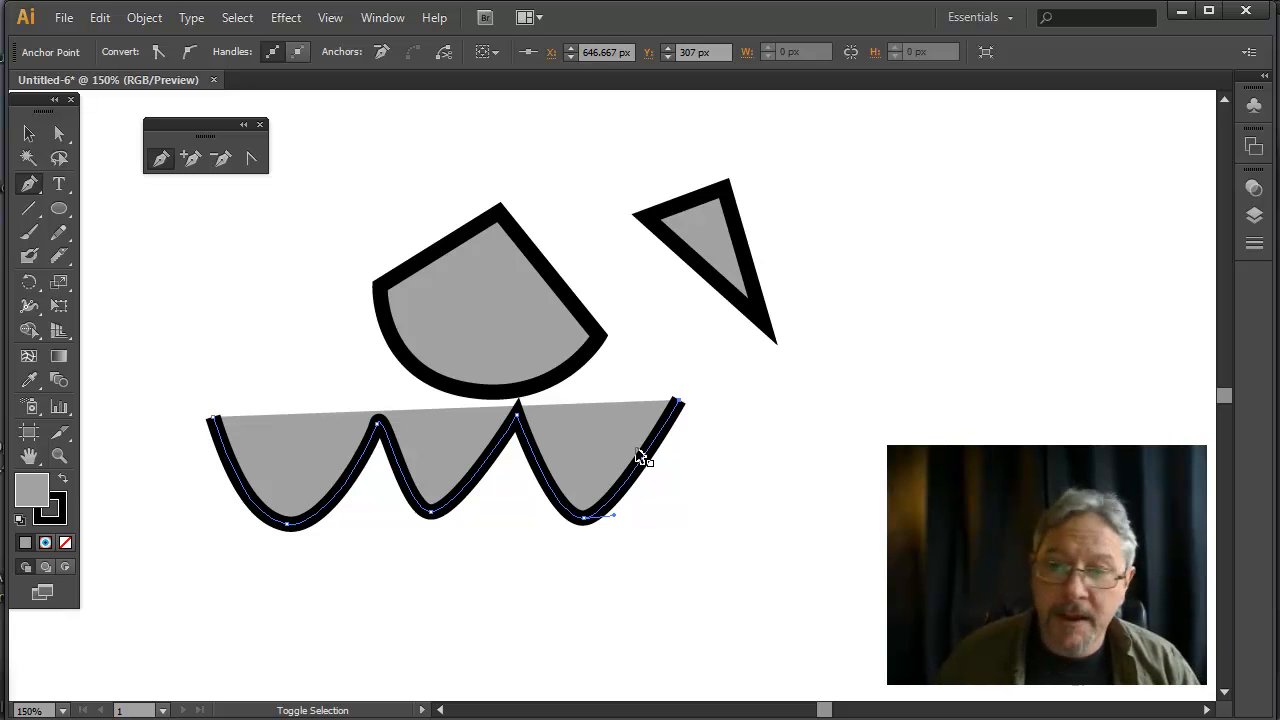
ctrl+click(668, 470)
Step: Draw two separate short open curves beside the scalloped path, deselecting after each one
click(745, 453)
drag(845, 411, 879, 346)
ctrl+click(869, 517)
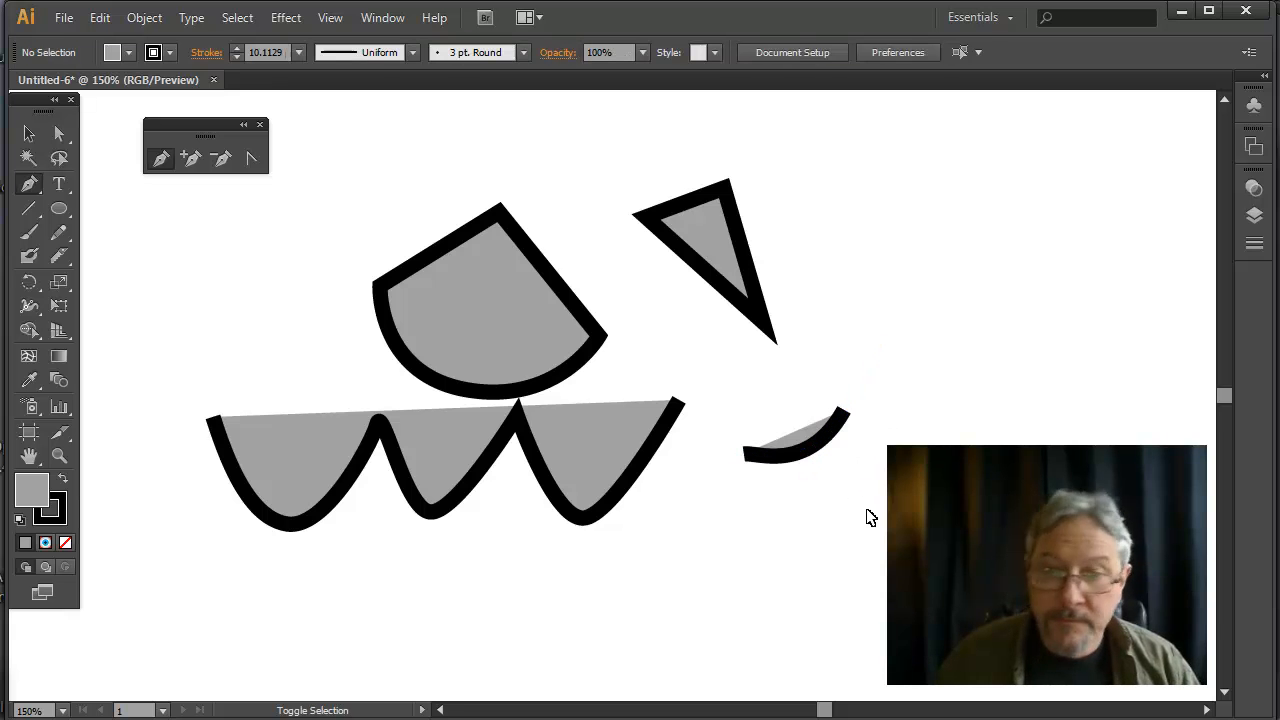
drag(871, 511, 926, 487)
drag(1013, 370, 1013, 307)
ctrl+click(882, 592)
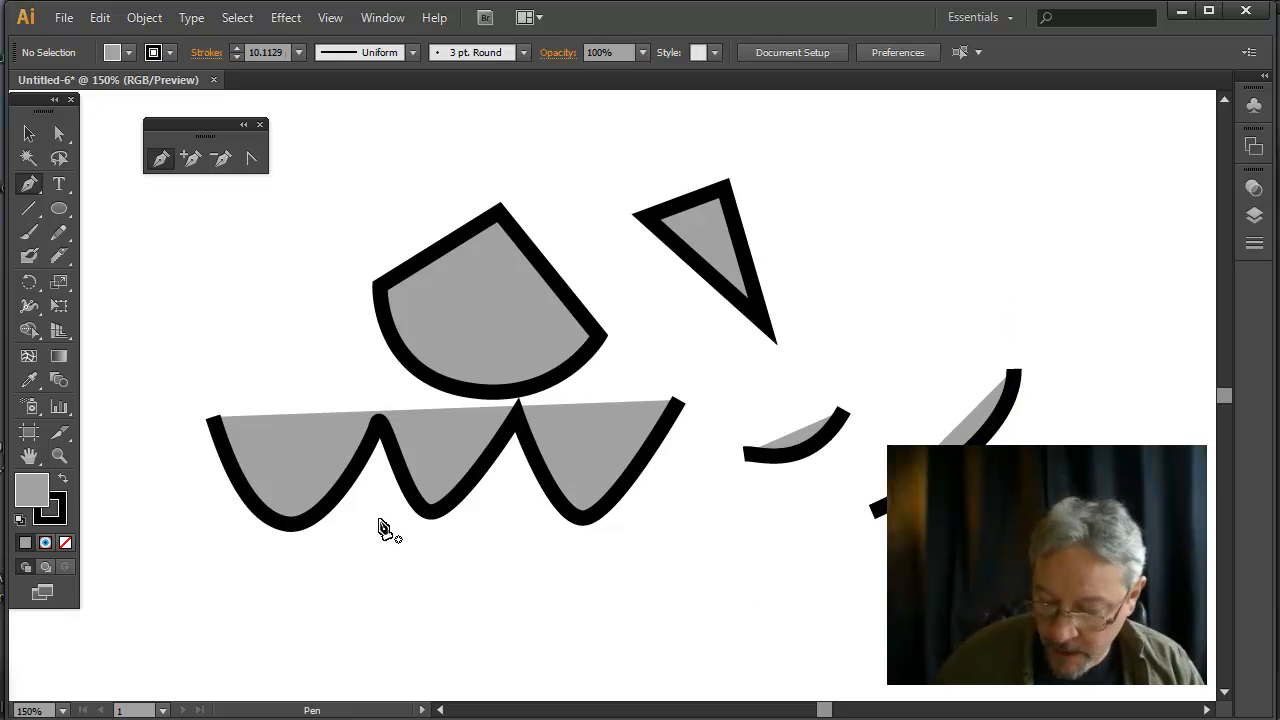
Step: Select all the paths on the artboard and delete them
key(ctrl+a)
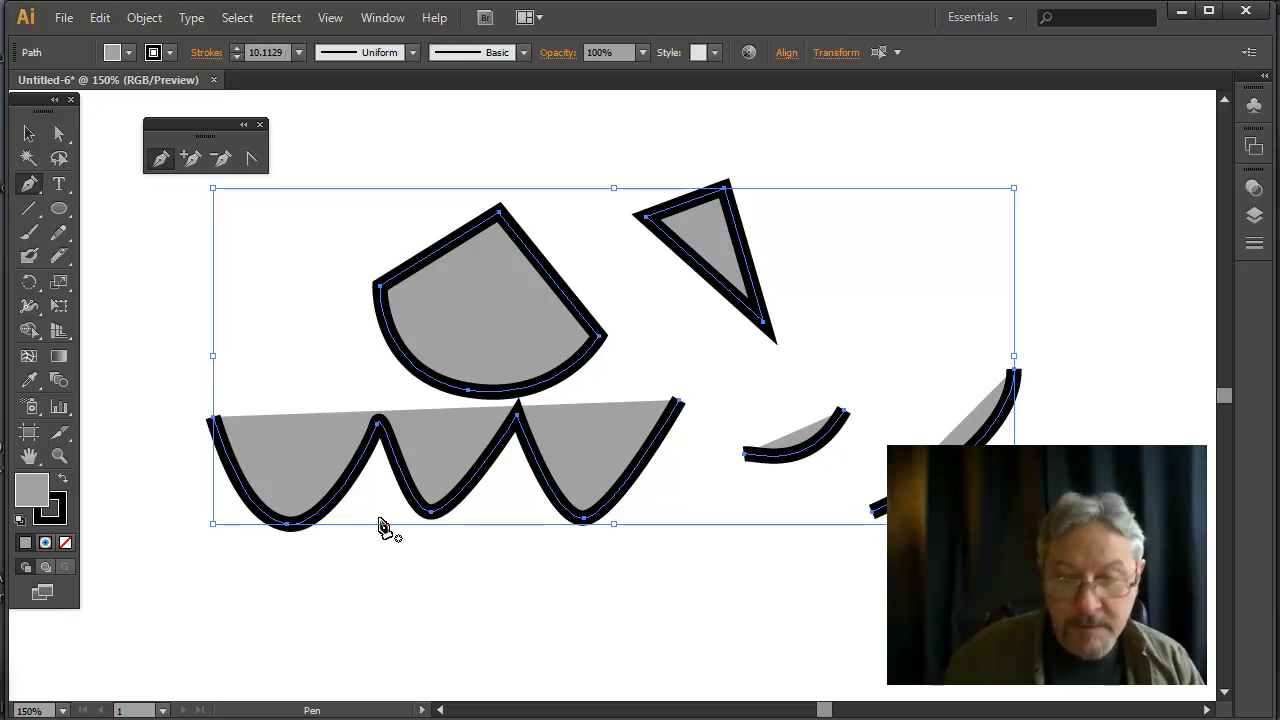
key(Delete)
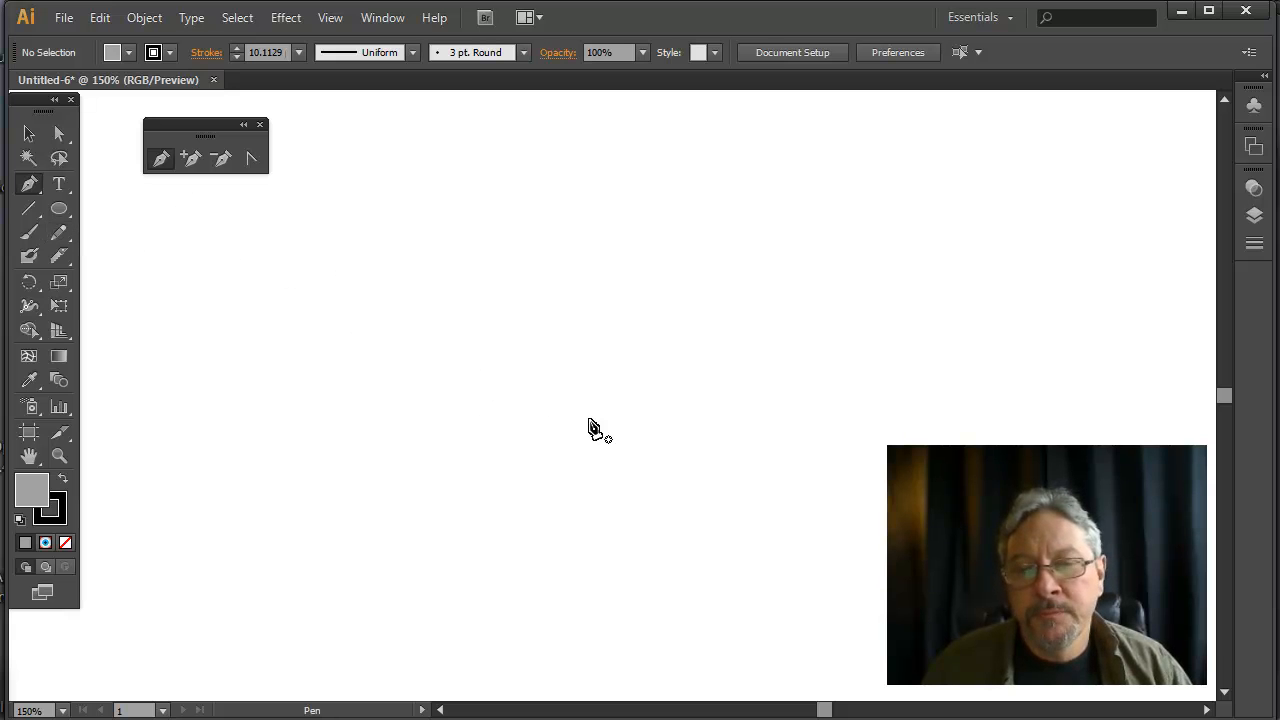
Step: Draw the straight right, bottom and left edges of a large box-like shape with the Pen tool, leaving its top open
click(943, 258)
click(958, 548)
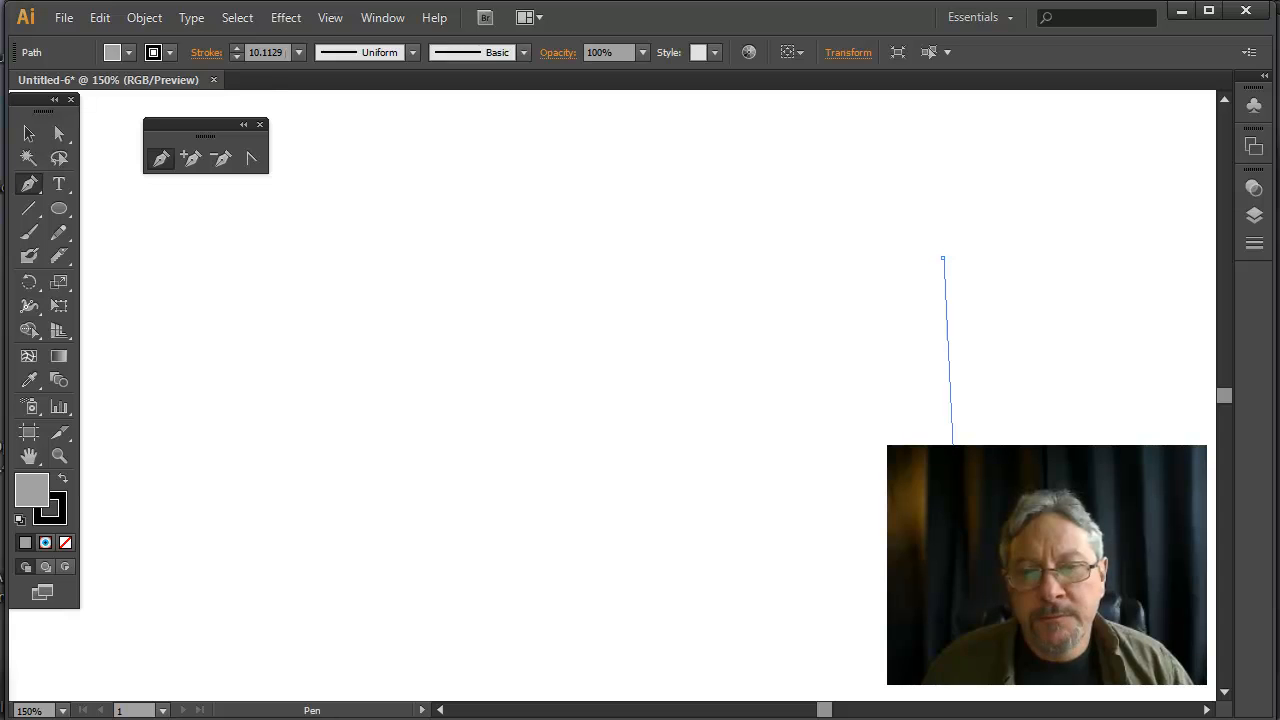
click(388, 528)
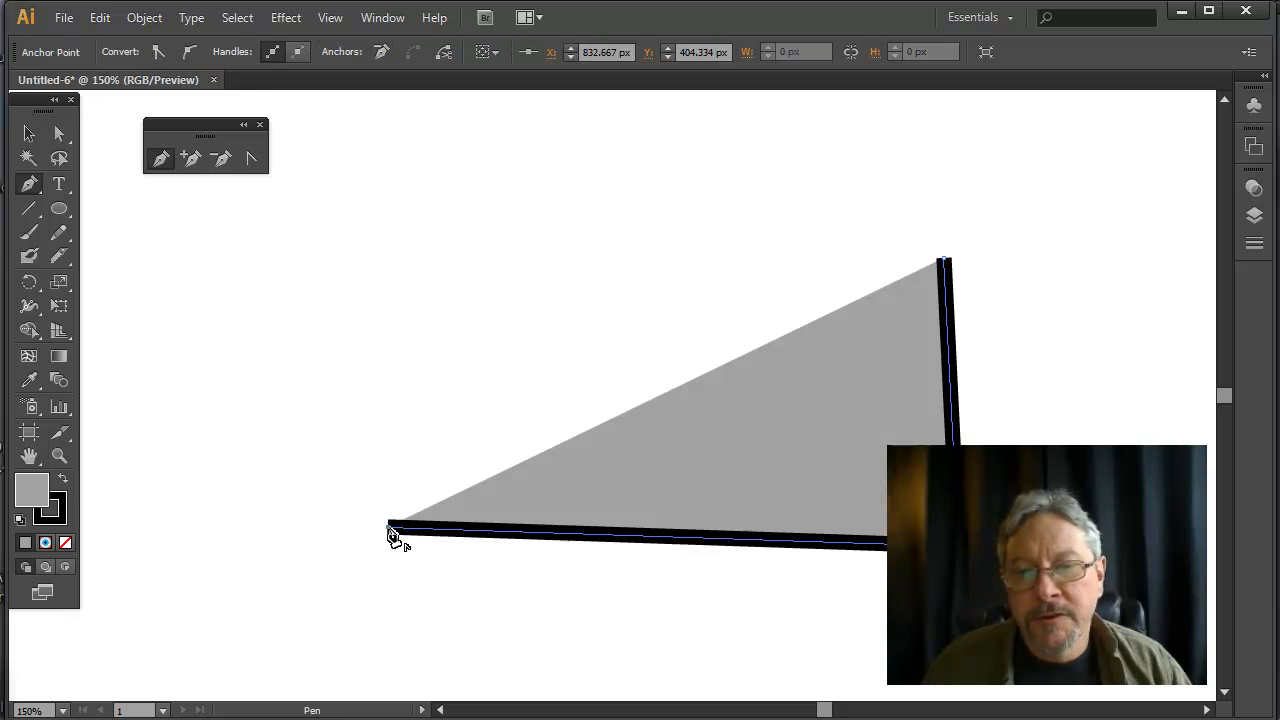
click(401, 249)
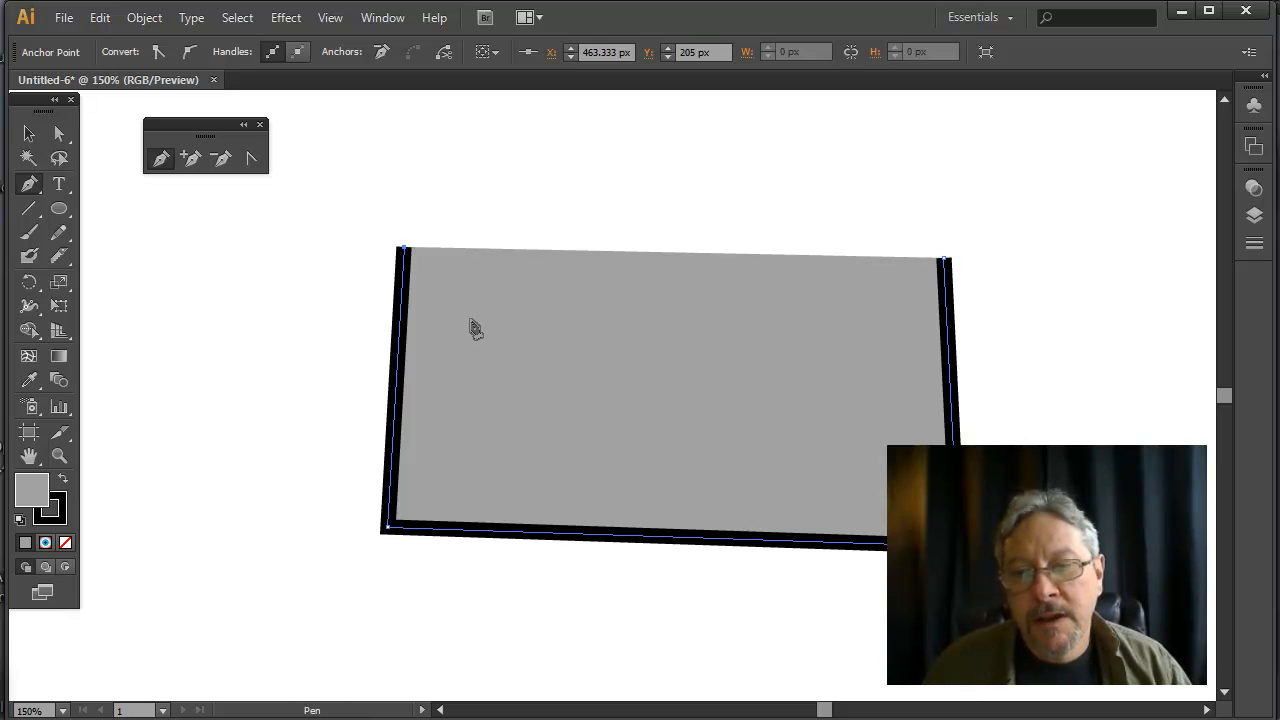
Step: Continue the path along the top with four curved dips separated by sharp peaks, close it at its starting point, and deselect it with Direct Selection
drag(469, 318, 518, 330)
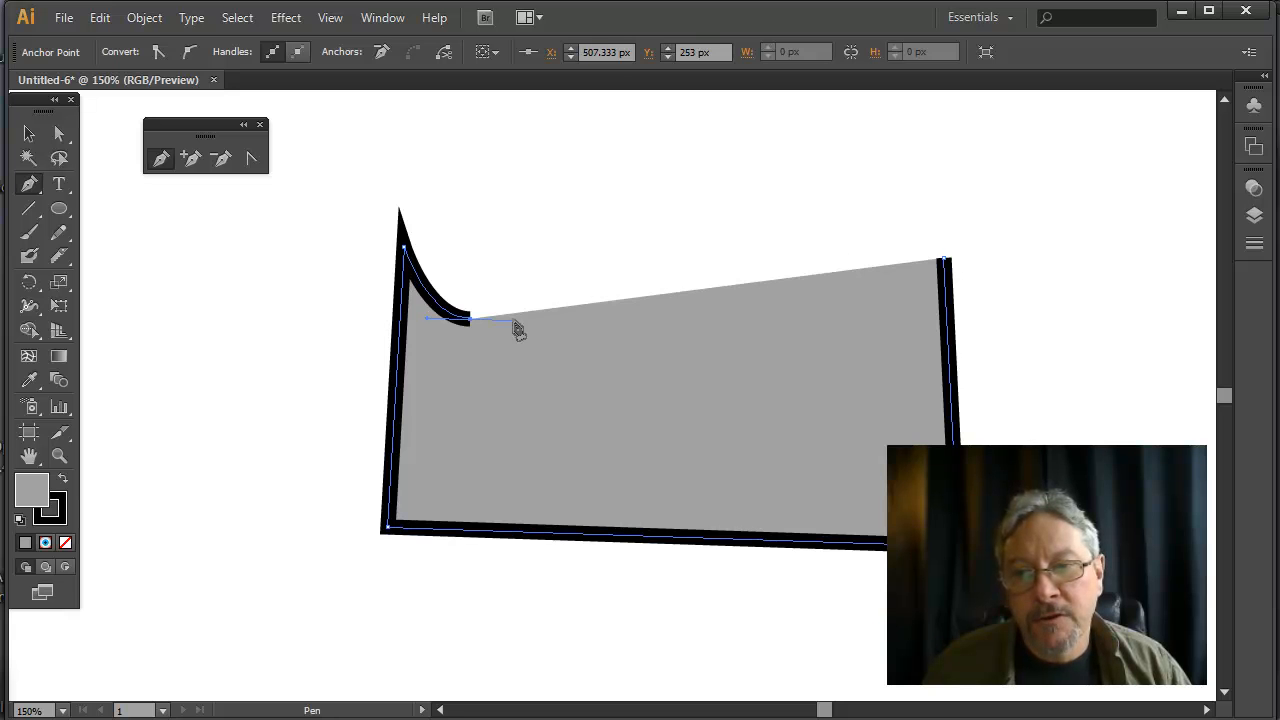
click(549, 237)
drag(607, 319, 650, 324)
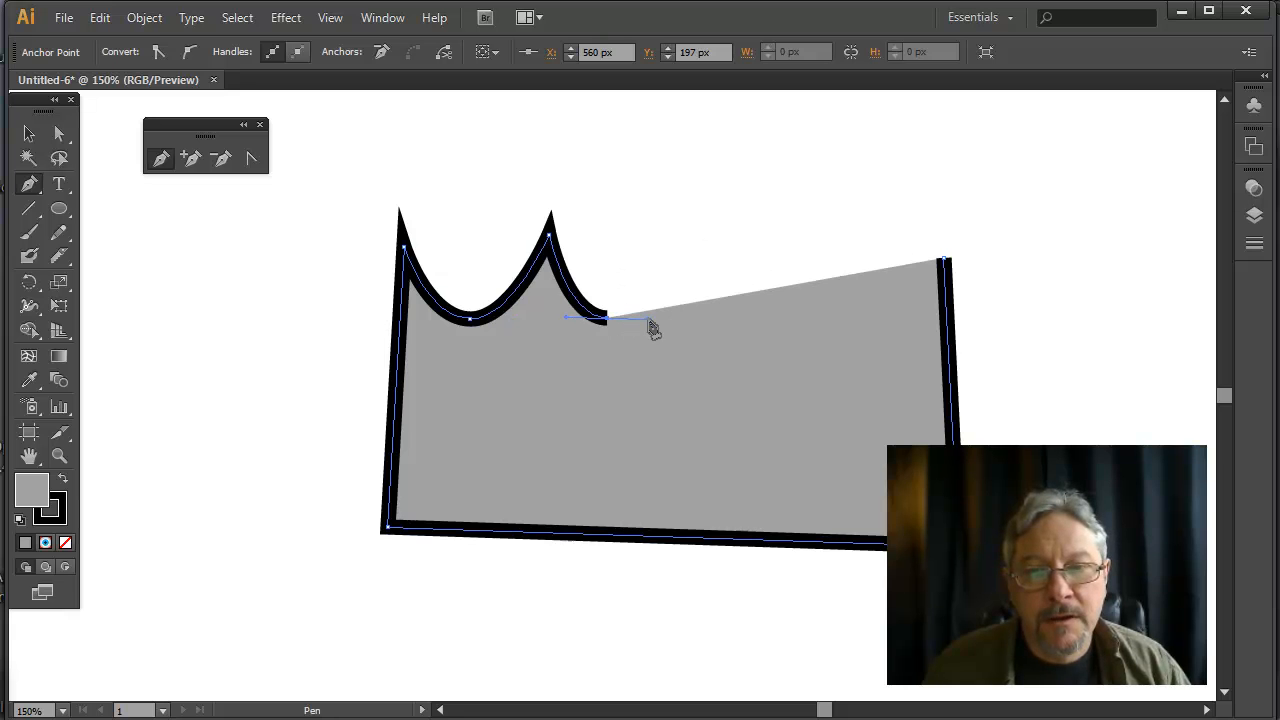
click(709, 227)
drag(754, 311, 903, 316)
click(836, 230)
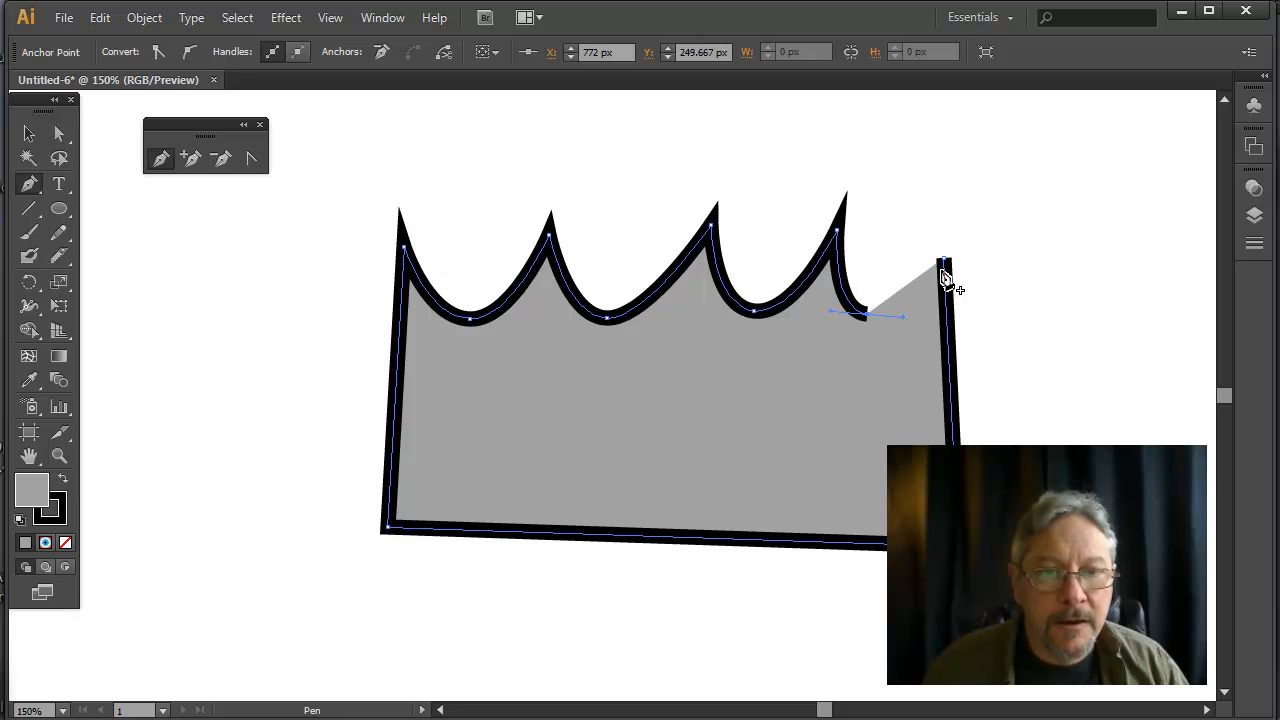
click(944, 262)
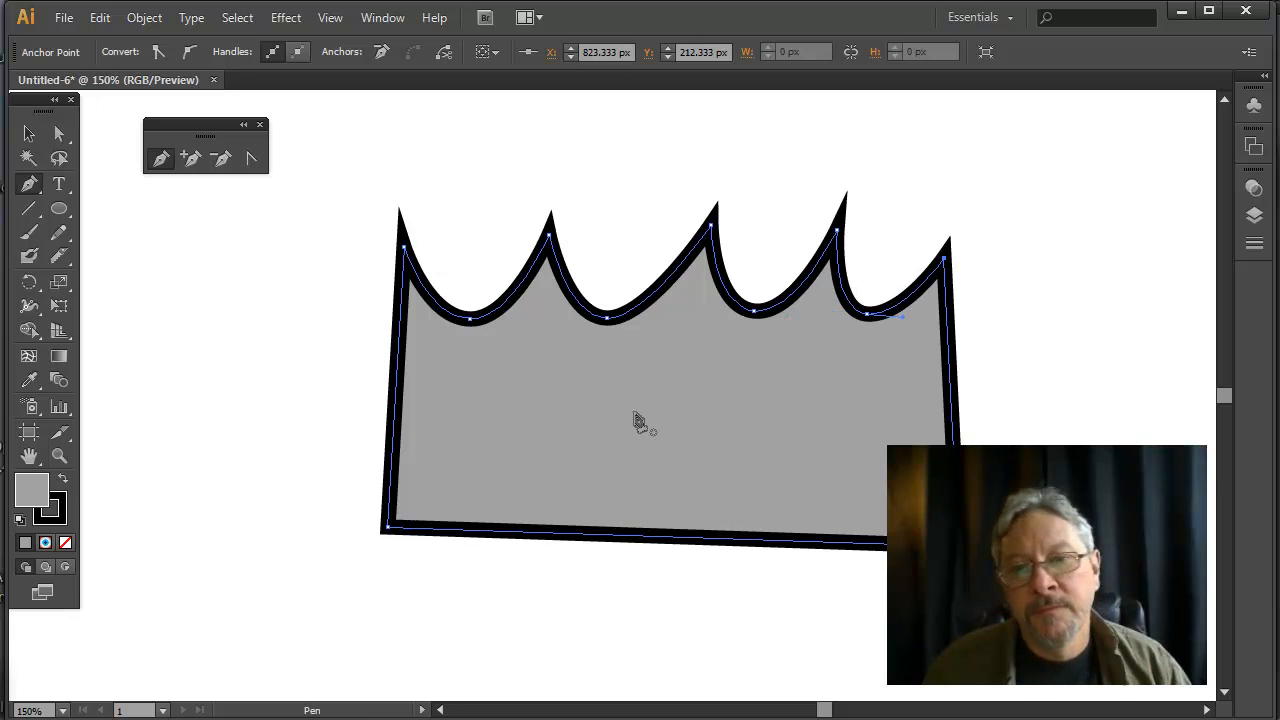
click(59, 133)
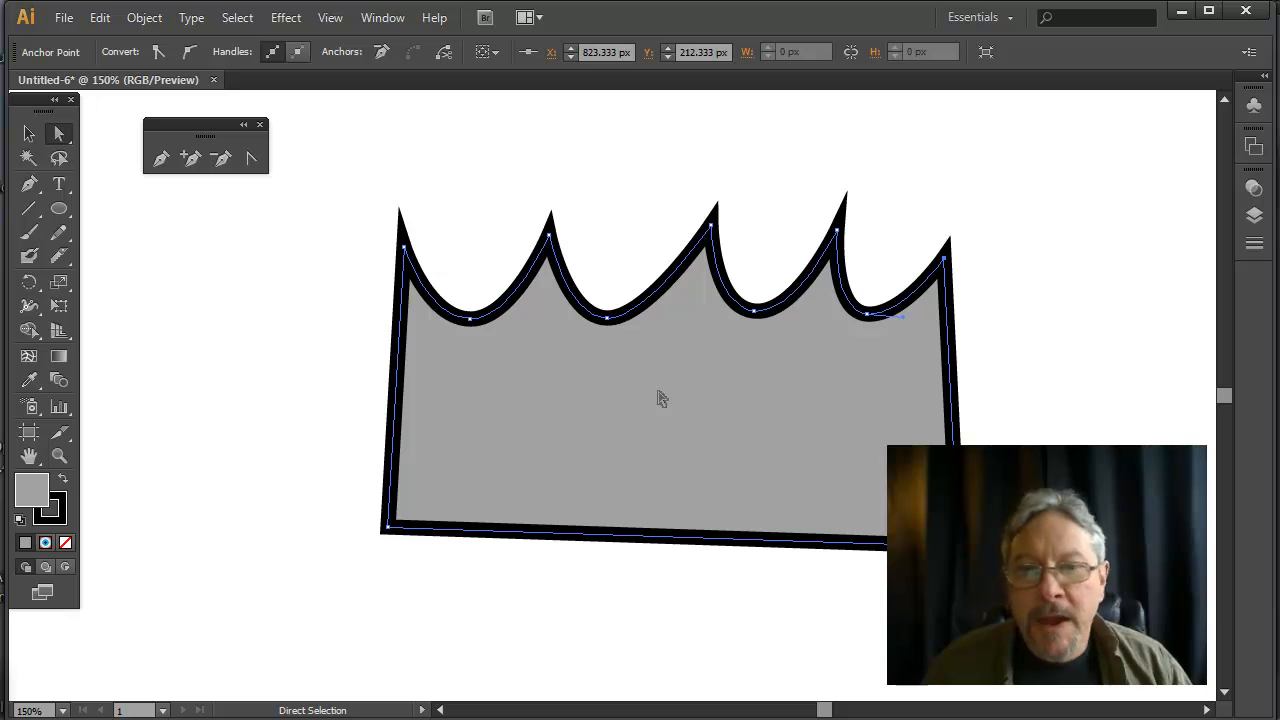
click(576, 143)
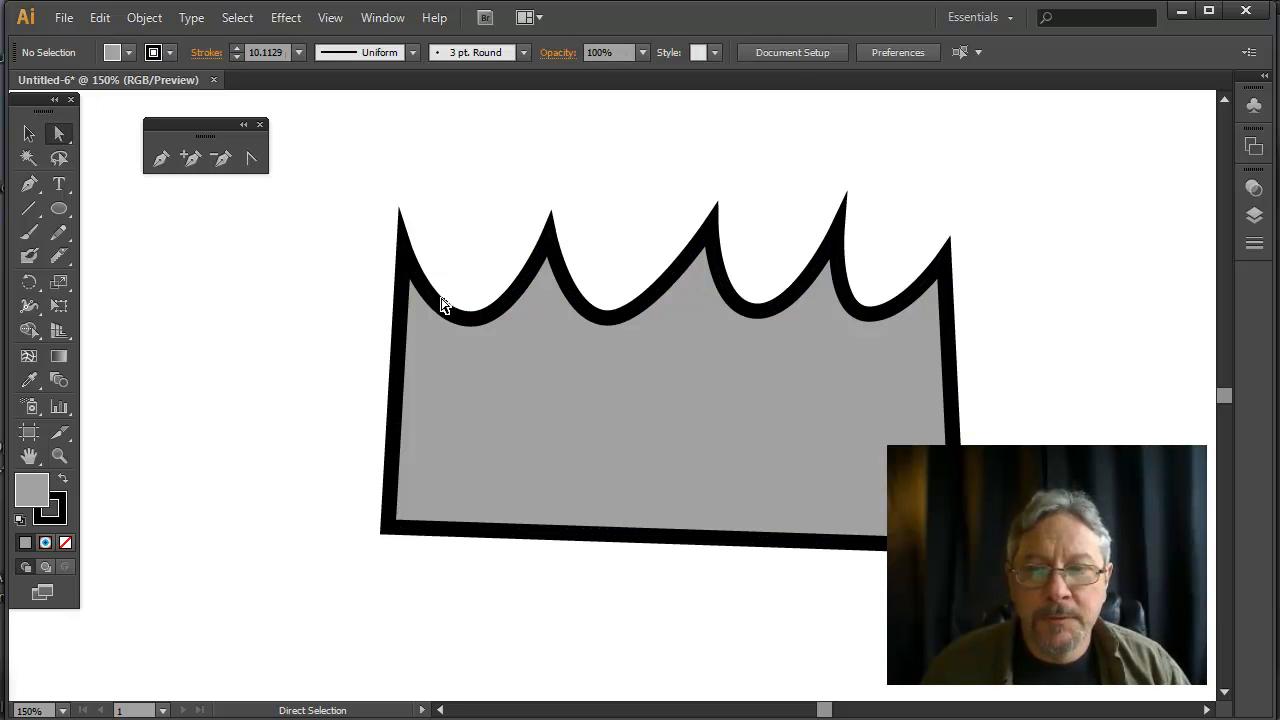
Step: Select the anchor points along the shape's scalloped top edge and shift its peaks together, leaving them lower with shallower dips
drag(340, 160, 1000, 271)
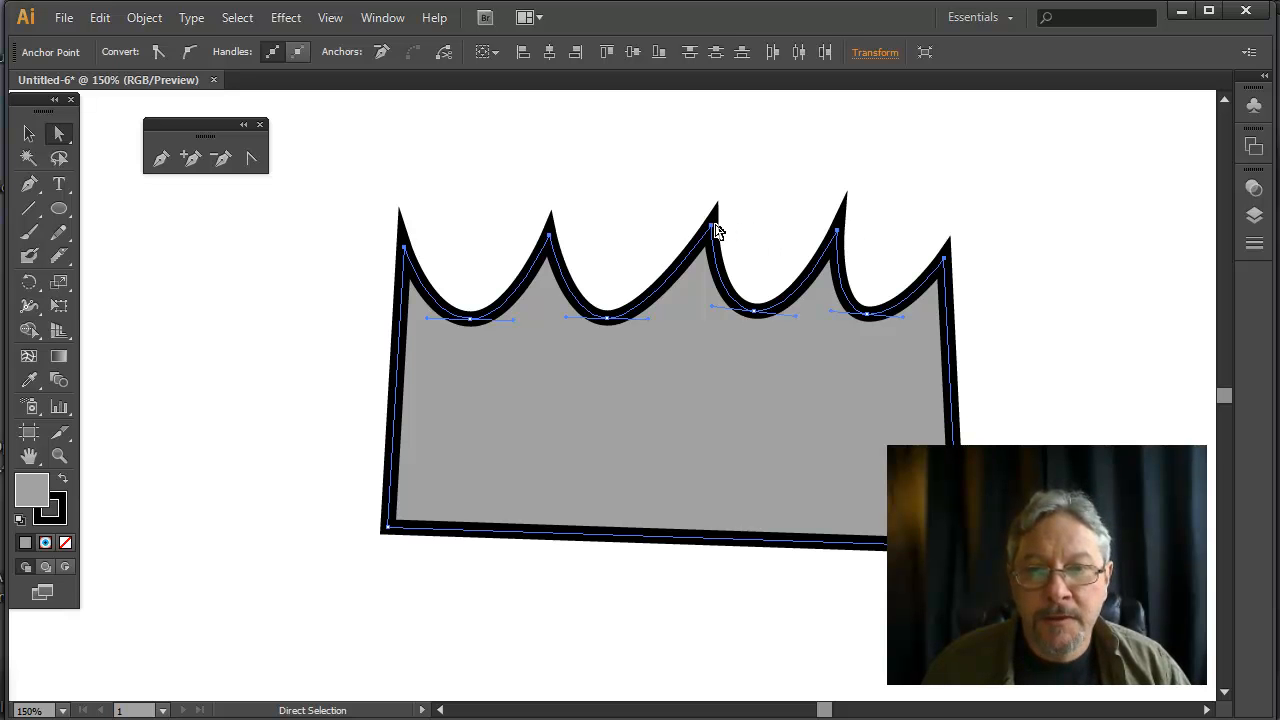
drag(715, 230, 724, 143)
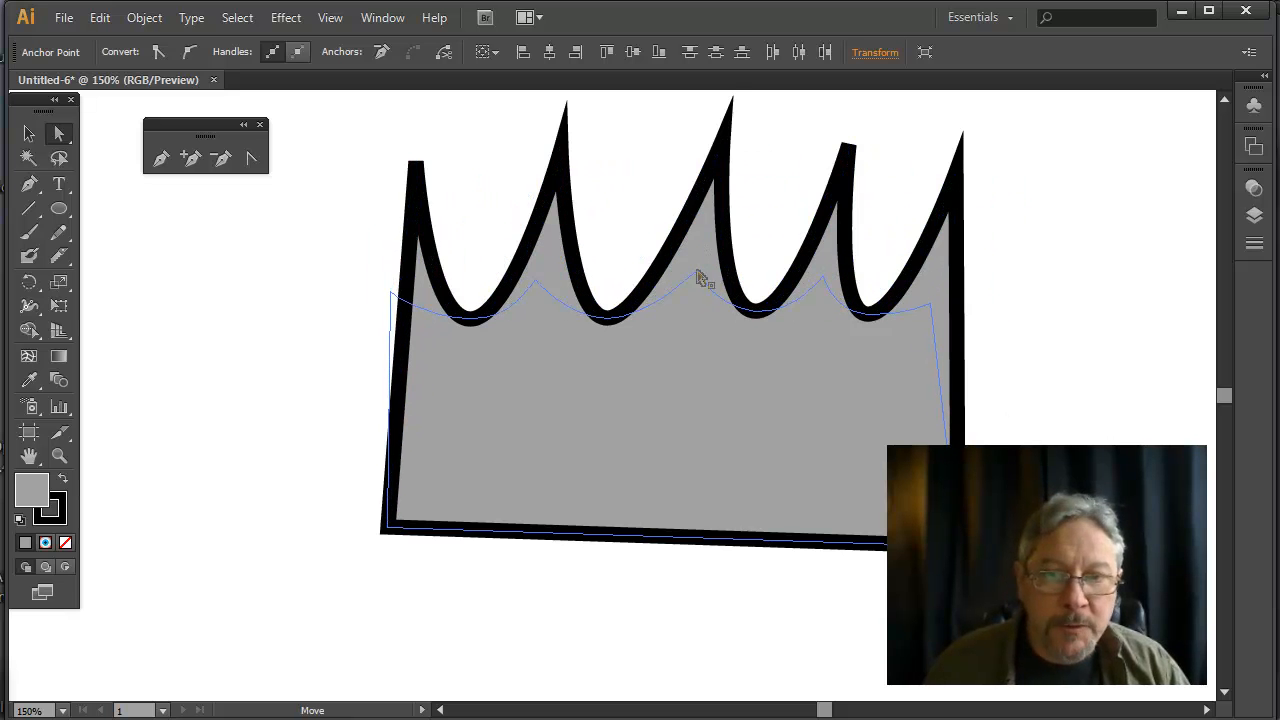
key(ctrl+z)
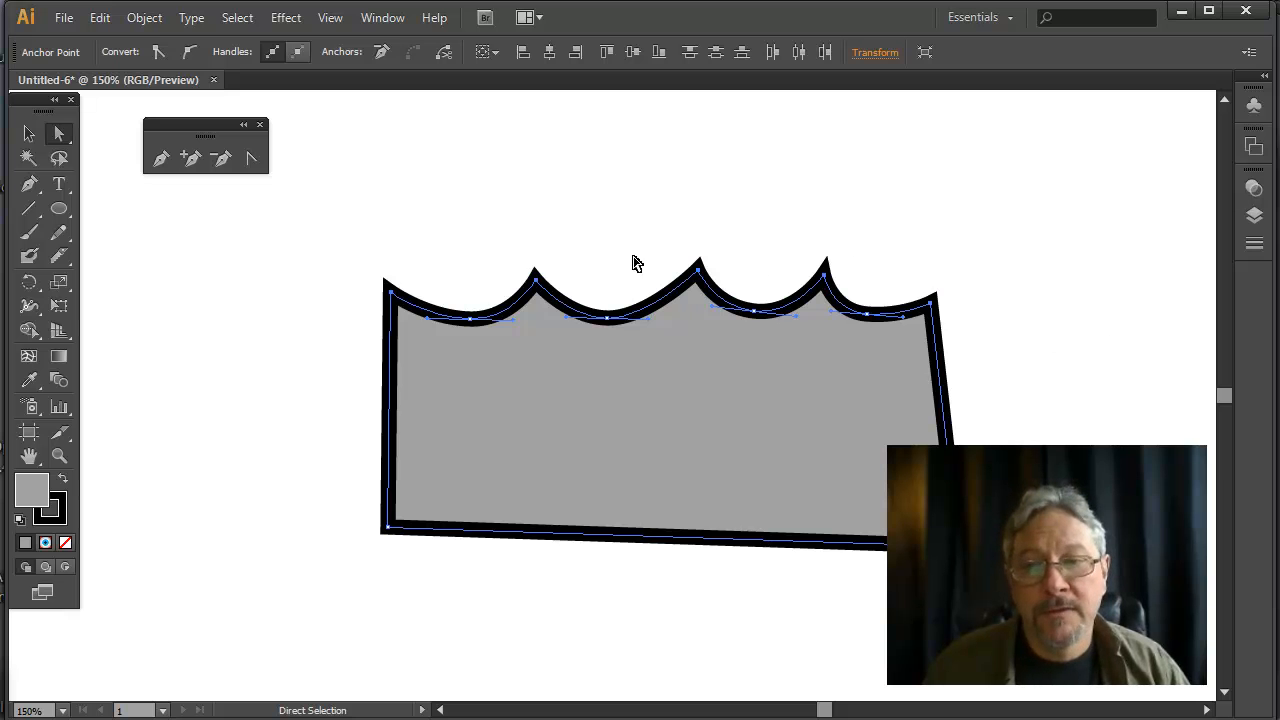
Step: Select the anchor points at the bottom of the four dips, lower them slightly together, and deselect the shape
click(454, 298)
drag(454, 302, 897, 333)
mouse_move(753, 312)
mouse_down()
mouse_move(753, 370)
mouse_move(751, 323)
mouse_up()
click(742, 224)
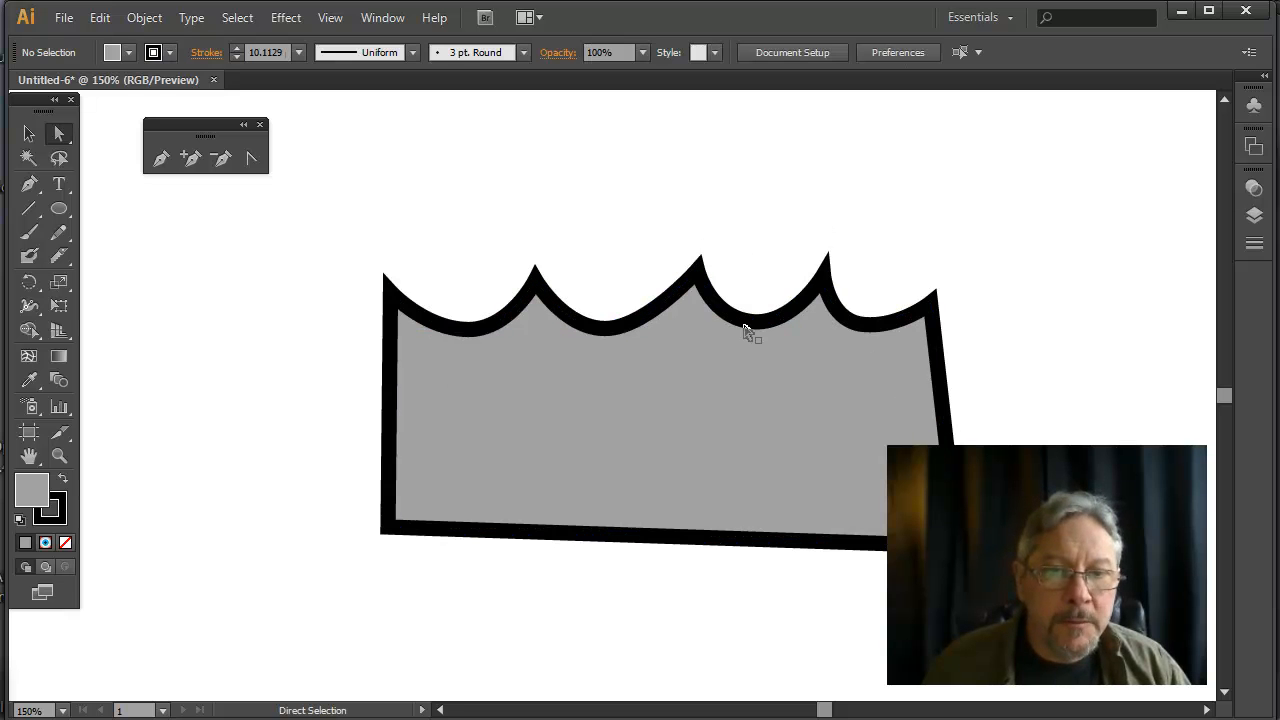
Step: Raise the third dip's anchor point to about X 700 px, Y 245.667 px and deselect the shape
click(752, 324)
drag(752, 321, 760, 308)
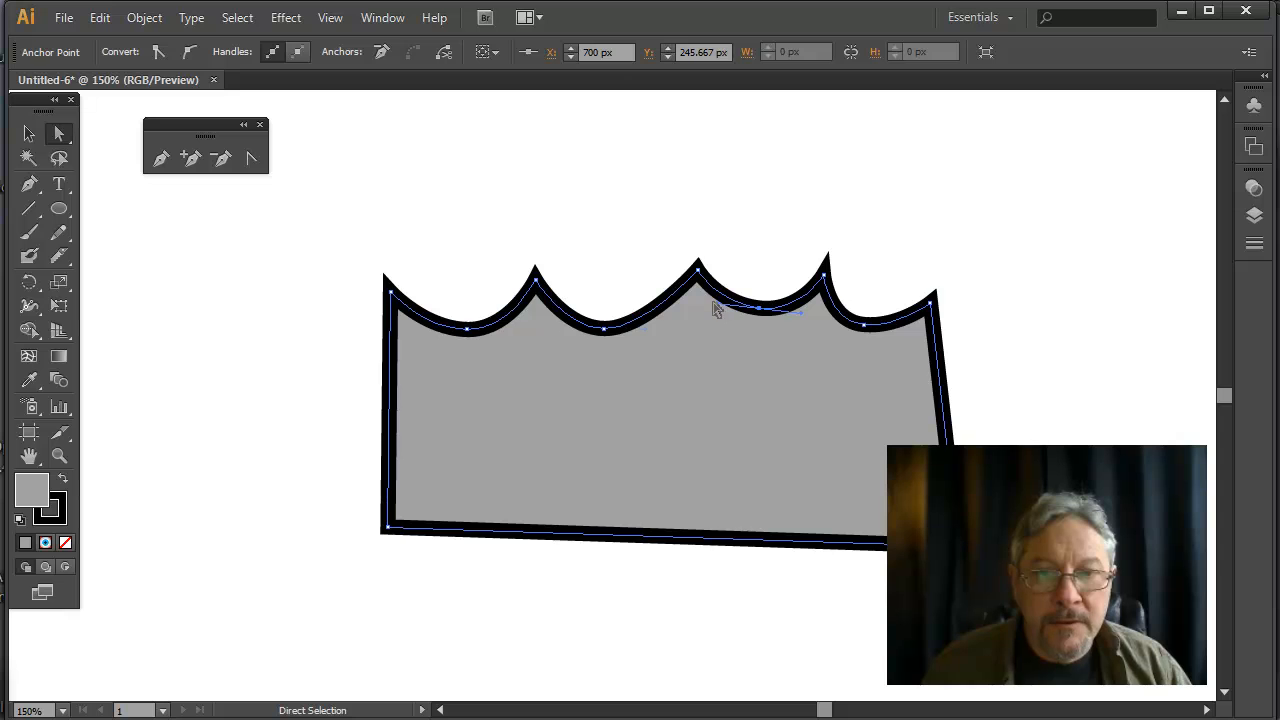
click(734, 271)
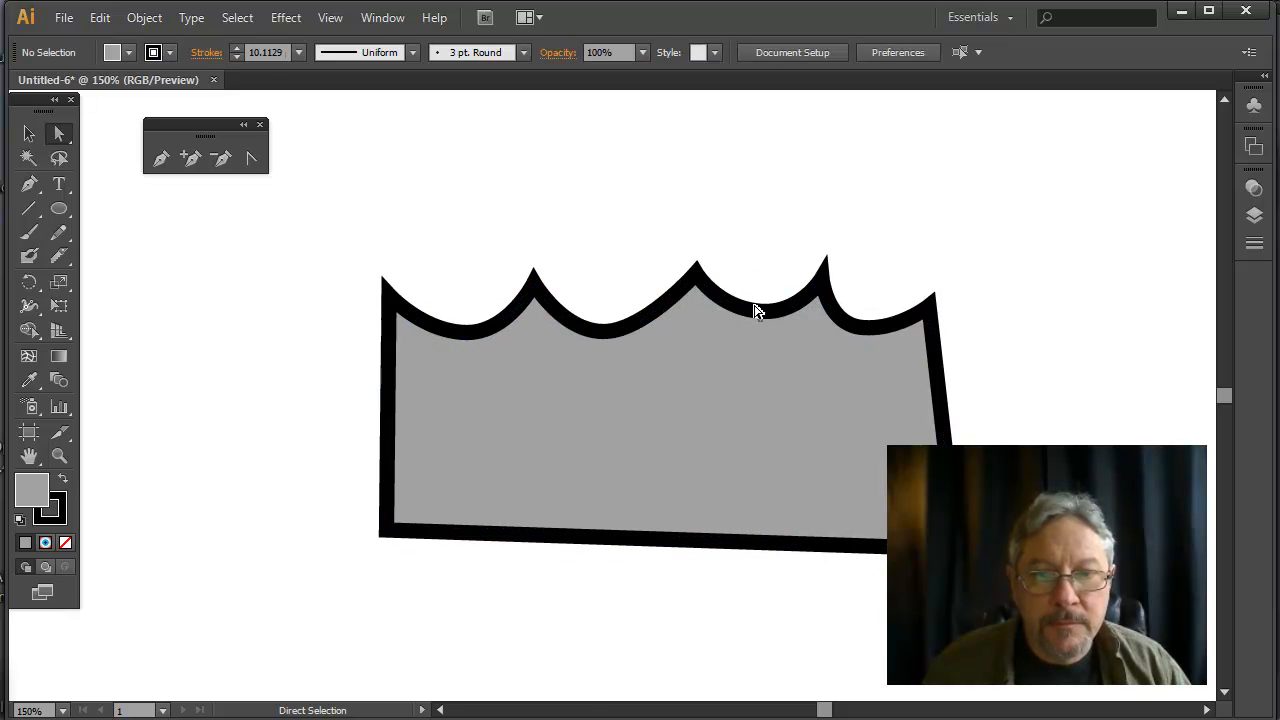
Step: Tilt and relevel the third dip's direction handles, move the peak after it to X 754 px, Y 213 px, and deselect
click(757, 312)
drag(716, 312, 720, 320)
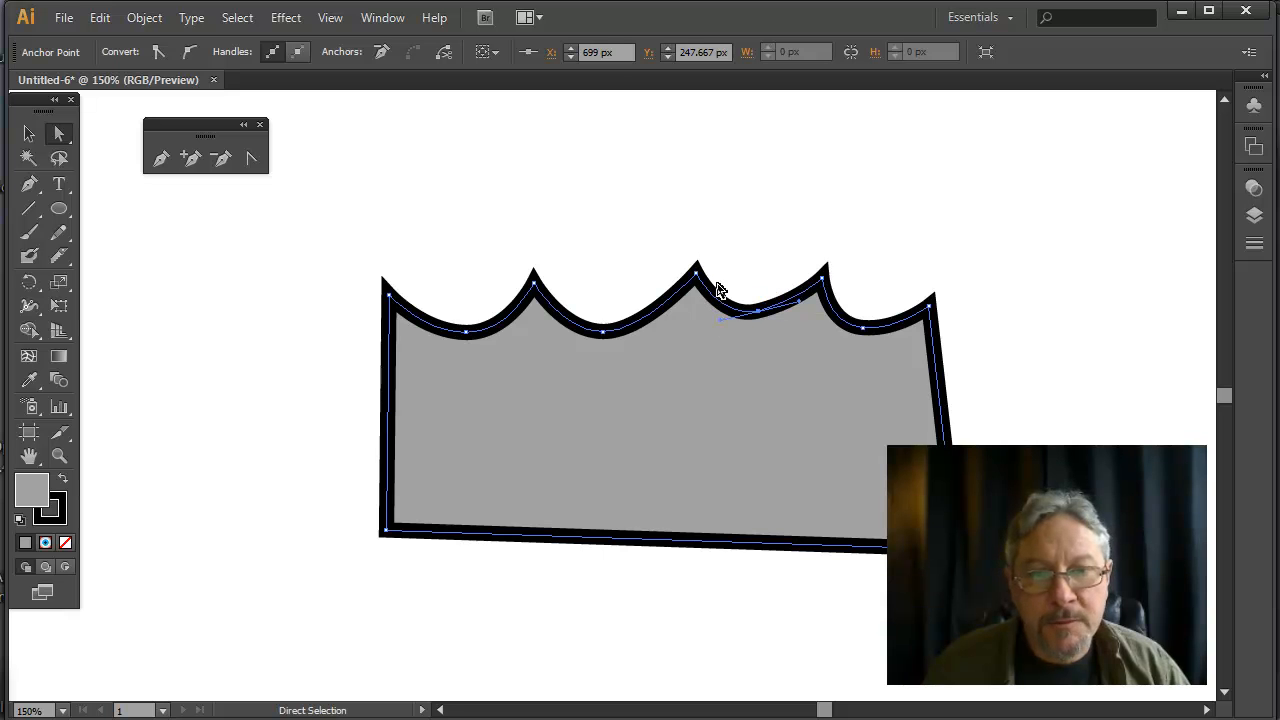
mouse_move(800, 306)
mouse_down()
mouse_move(800, 243)
mouse_move(866, 246)
mouse_move(840, 268)
mouse_move(815, 266)
mouse_up()
click(824, 282)
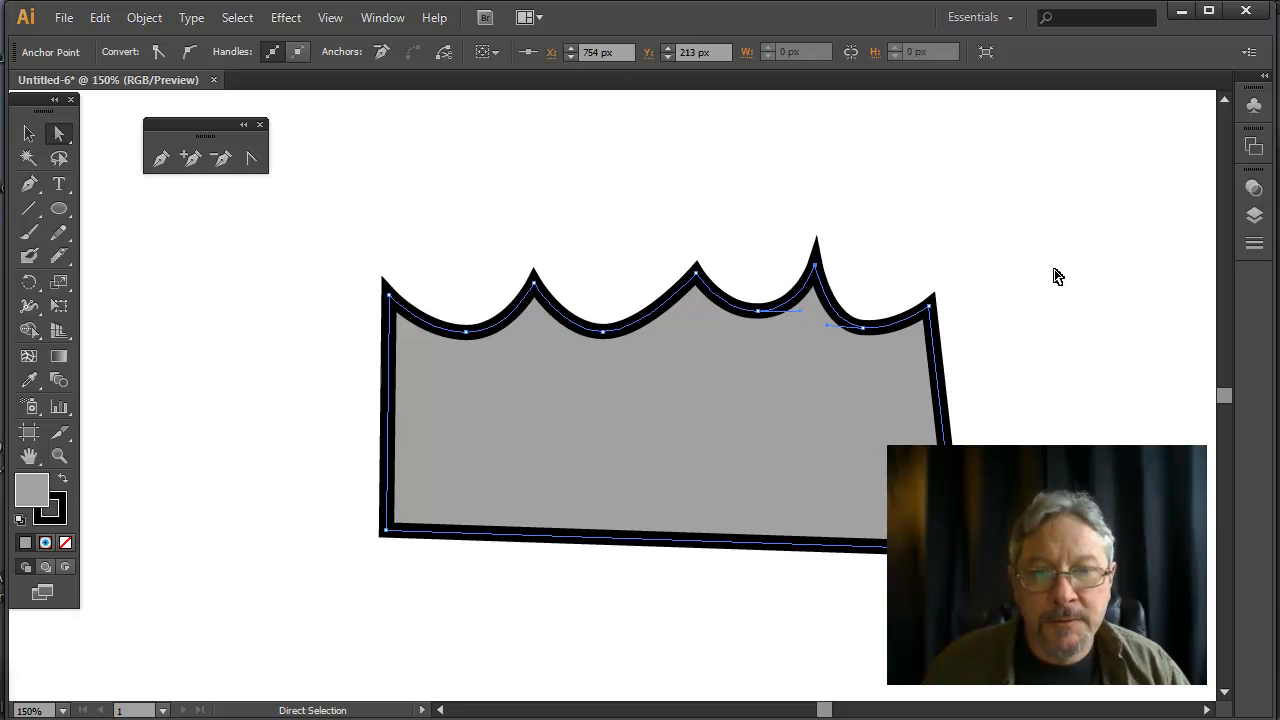
click(752, 242)
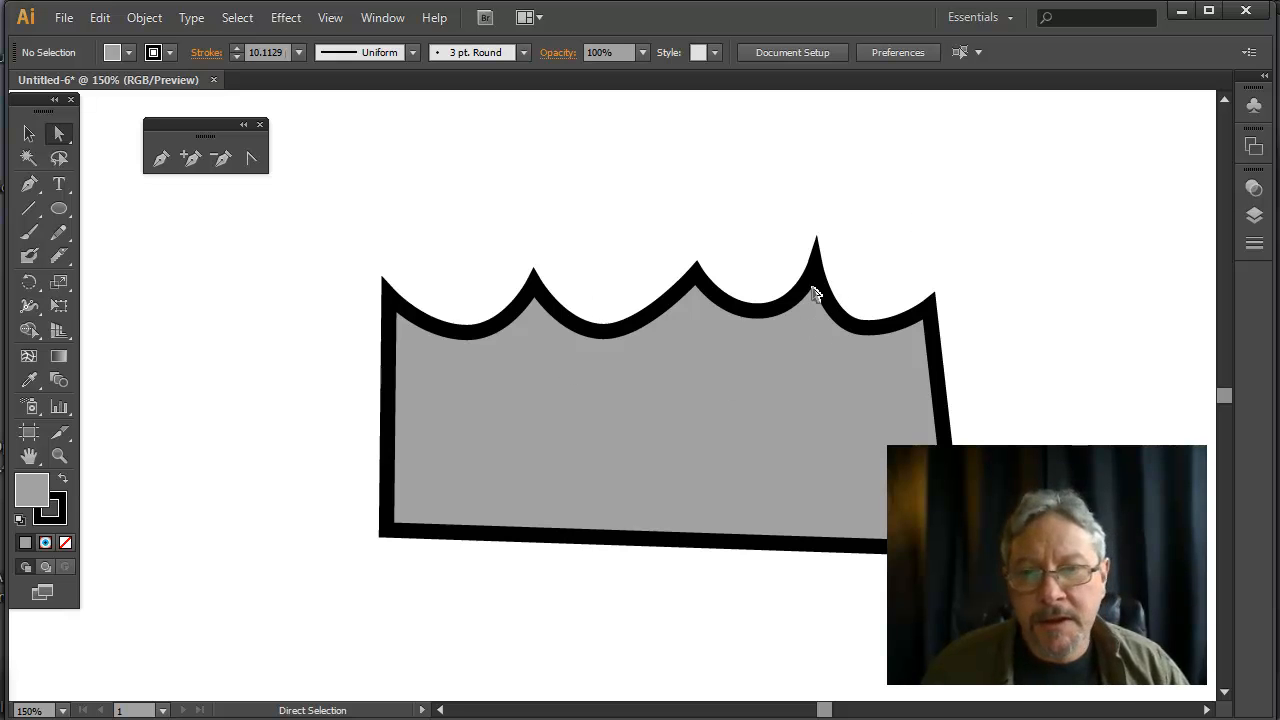
Step: Select the anchor points along the scalloped top and remove the four dip points with the Delete Anchor Point tool
drag(358, 204, 1014, 371)
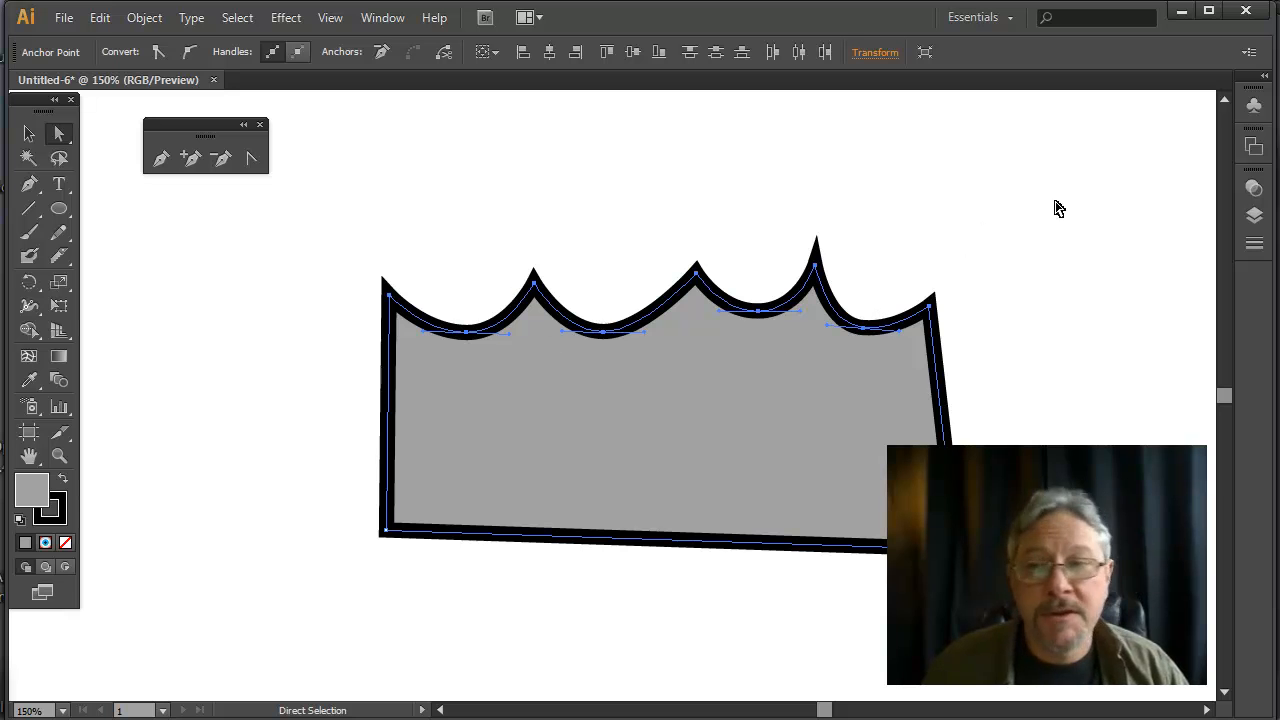
click(222, 162)
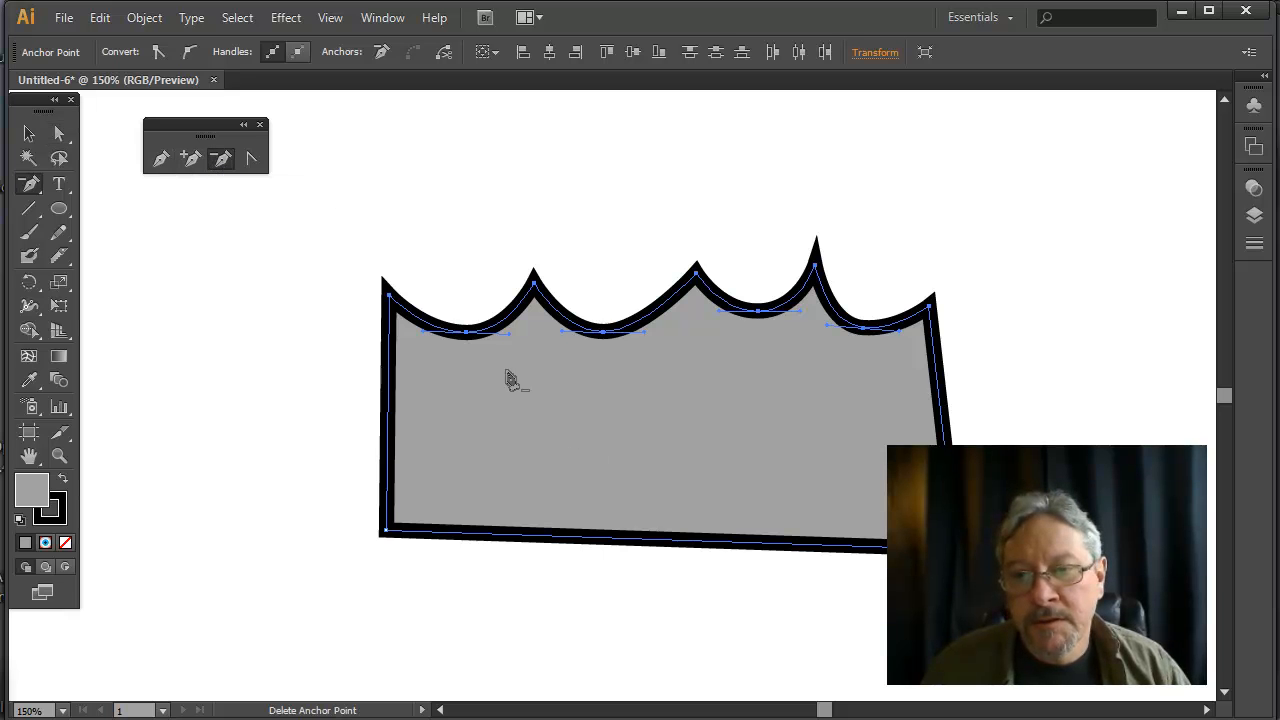
click(466, 333)
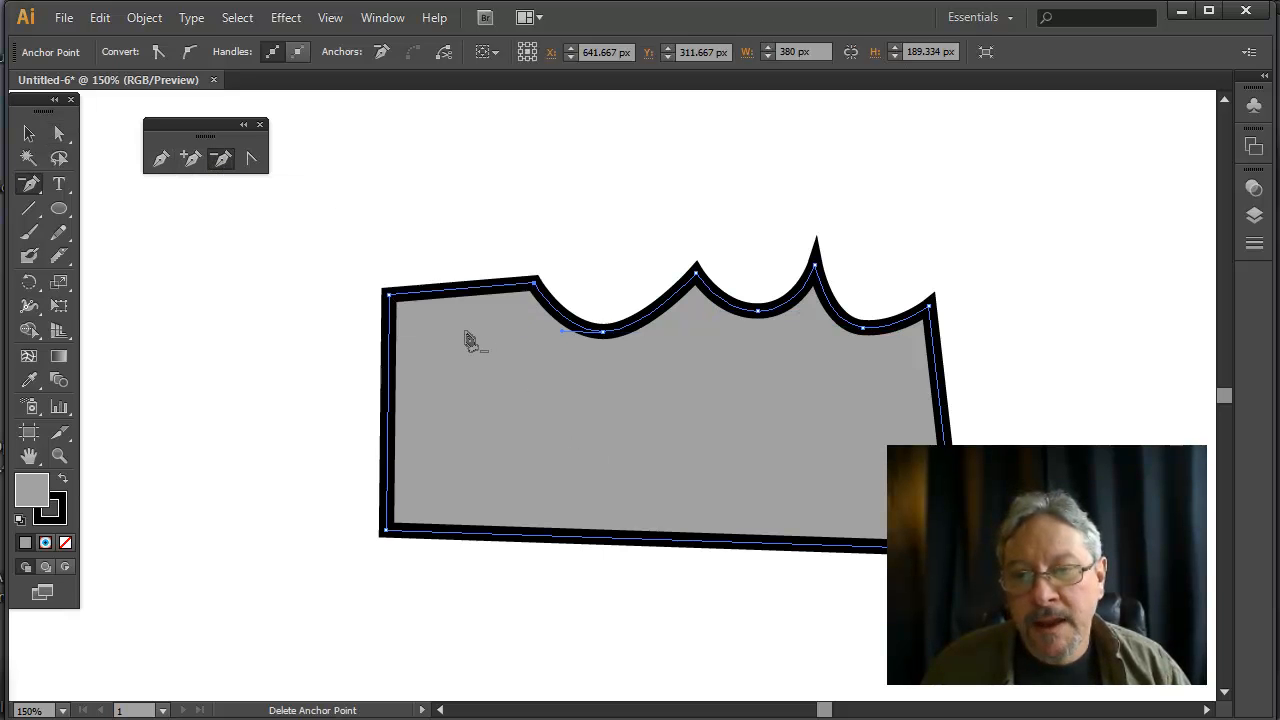
click(603, 332)
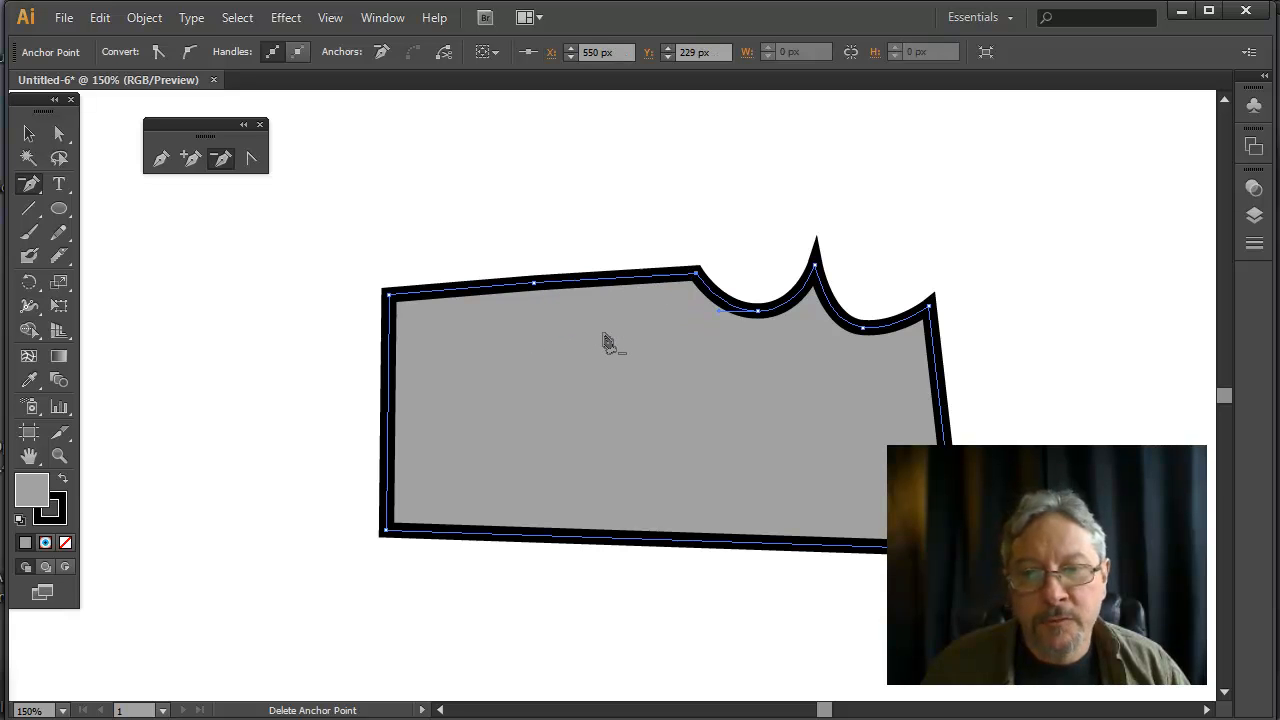
click(759, 312)
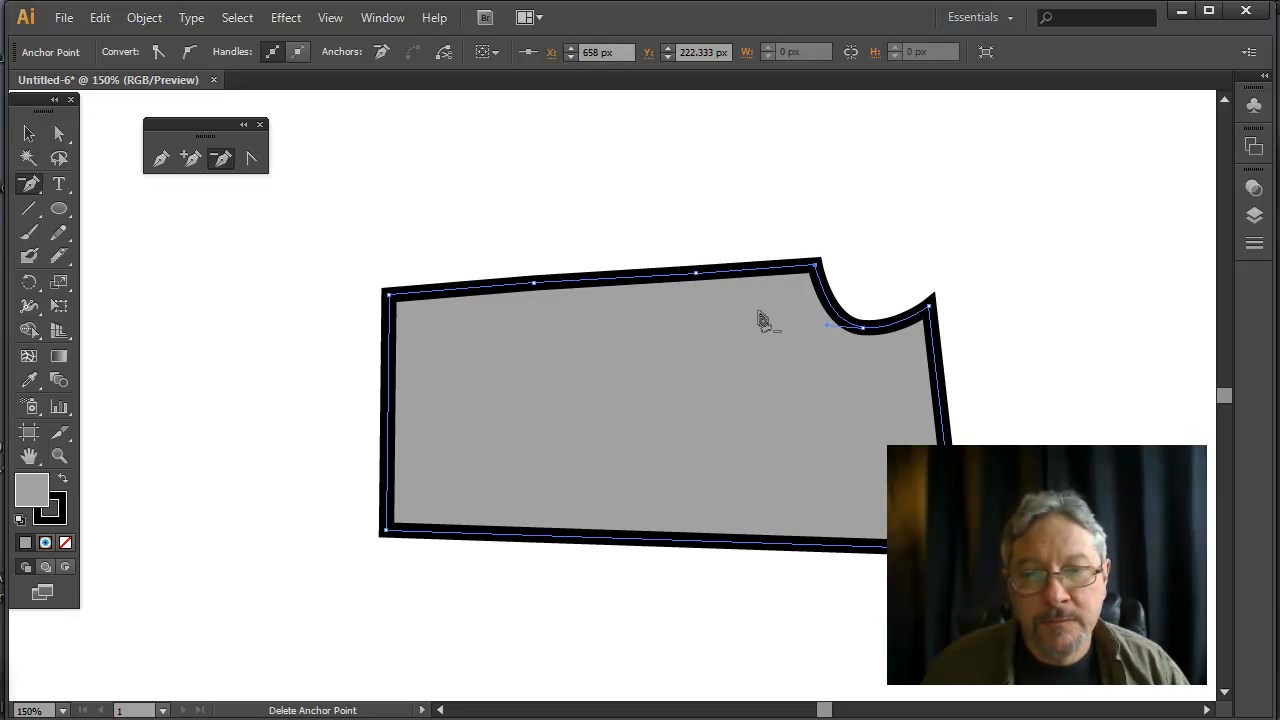
click(866, 334)
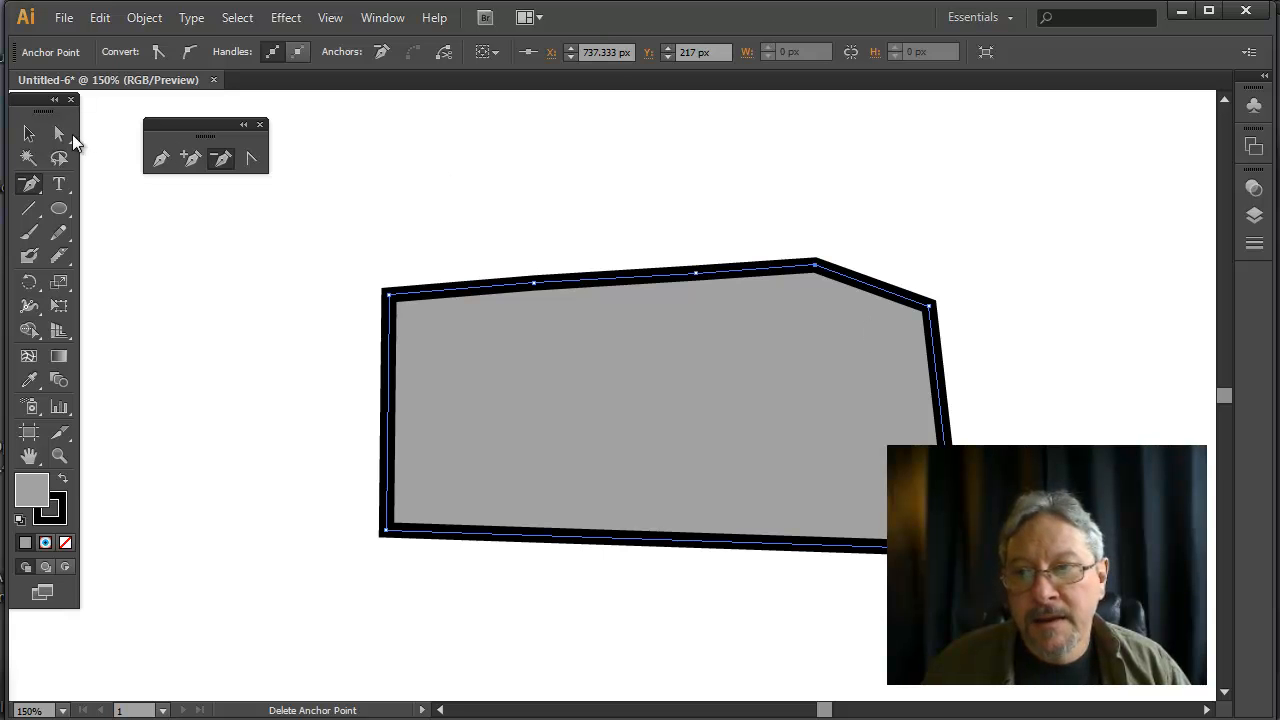
Step: Reposition the three middle anchor points on the top edge with Direct Selection so they are evenly spaced and nearly level
click(59, 134)
drag(816, 268, 665, 286)
drag(533, 287, 526, 291)
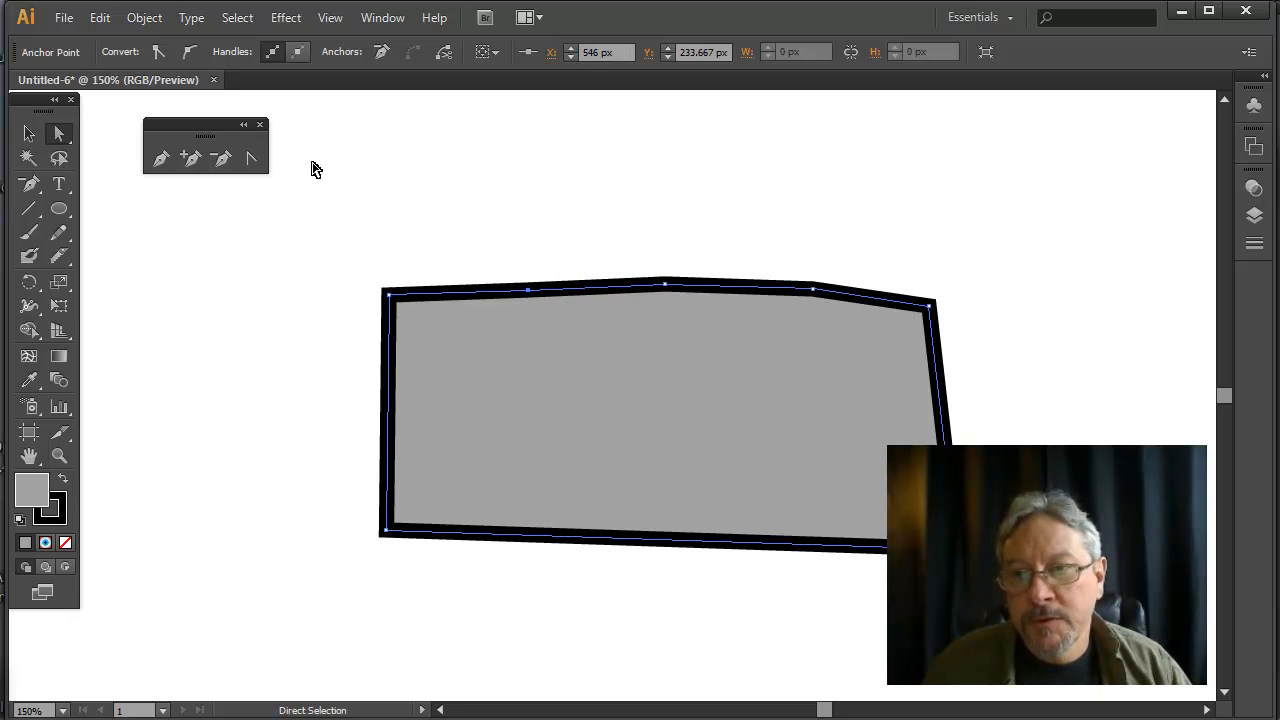
Step: Pull and flip direction handles on the three middle top points with the Convert Anchor Point tool, forming four curved dips
click(253, 159)
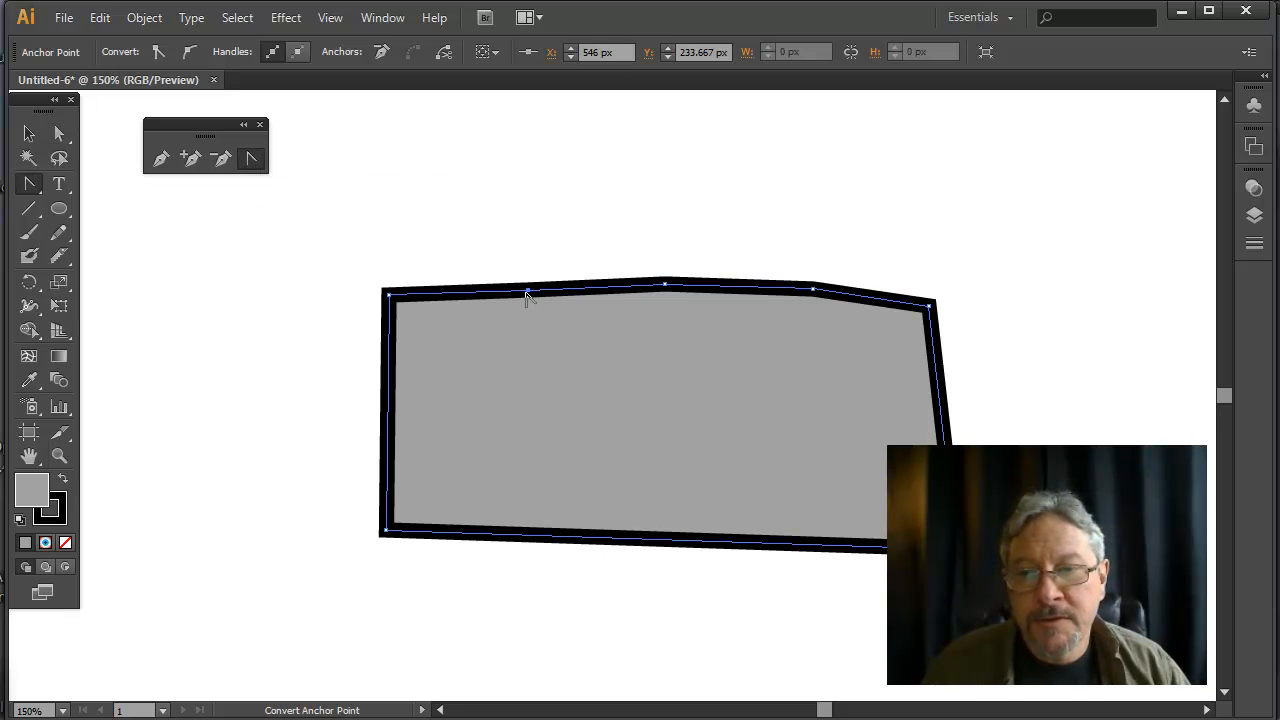
mouse_move(529, 292)
mouse_down()
mouse_move(566, 234)
mouse_move(598, 252)
mouse_move(580, 197)
mouse_up()
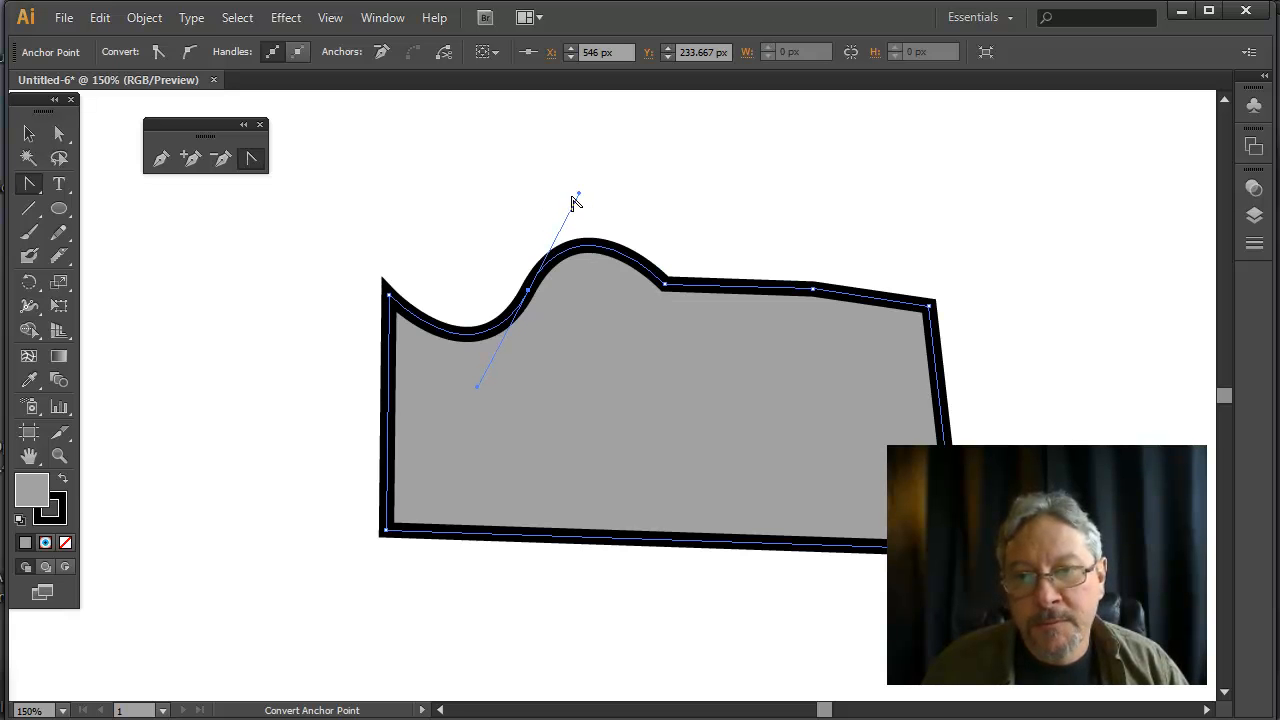
drag(579, 195, 576, 396)
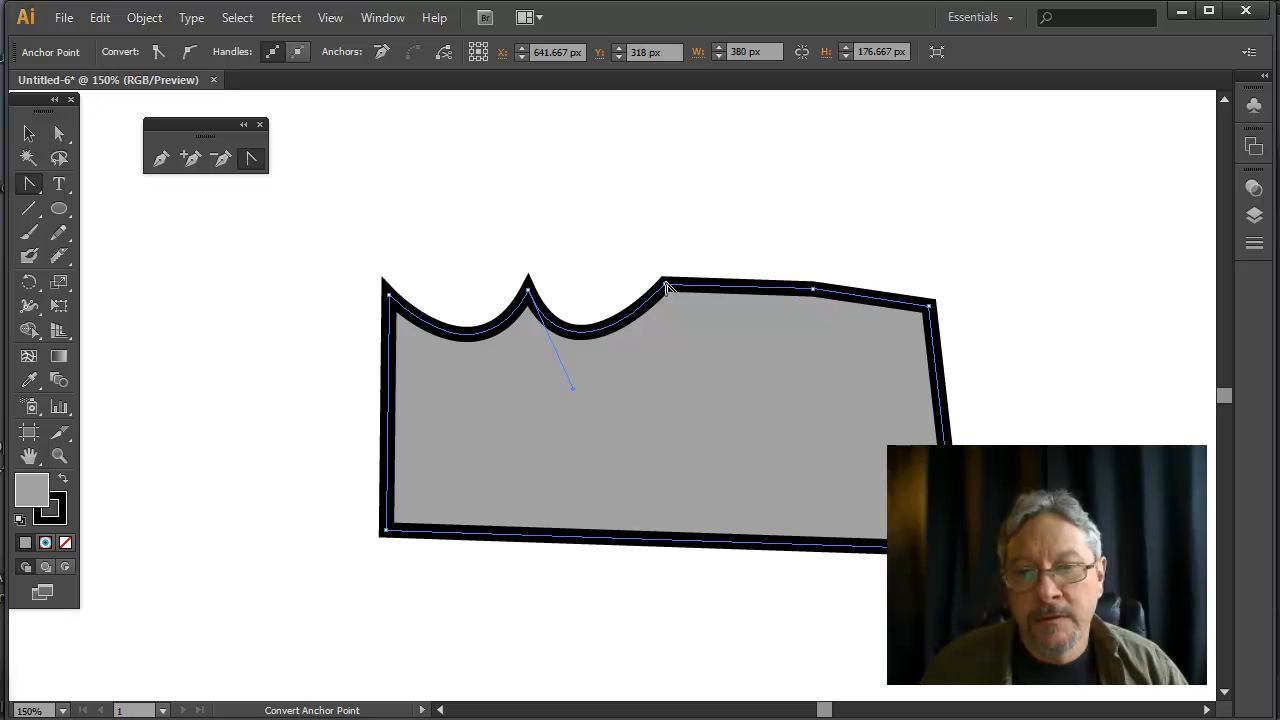
drag(665, 287, 699, 213)
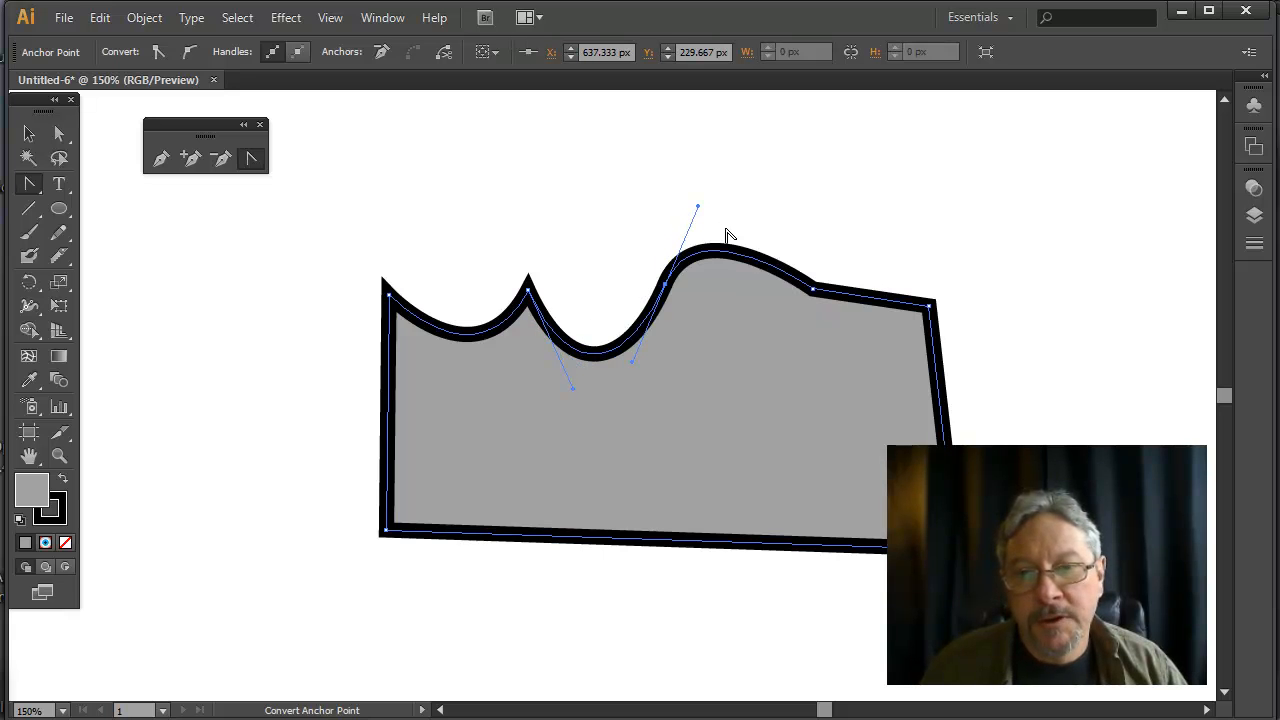
drag(699, 211, 720, 405)
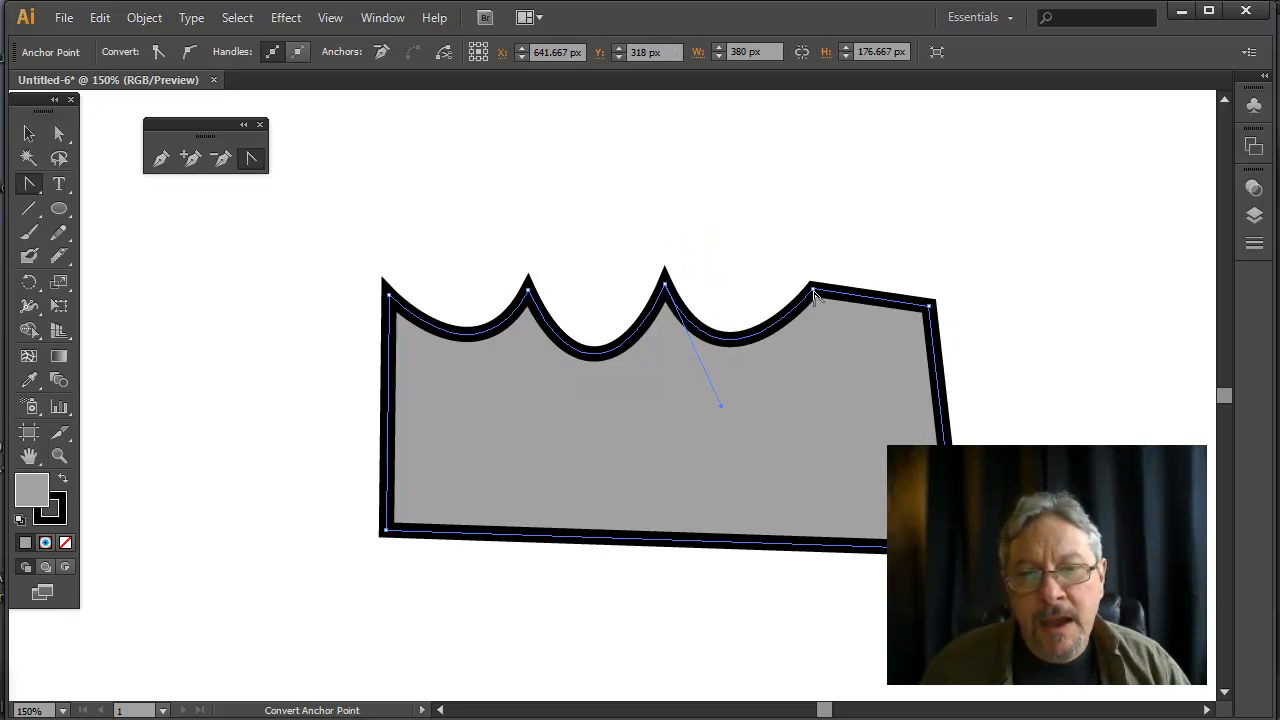
drag(813, 286, 866, 405)
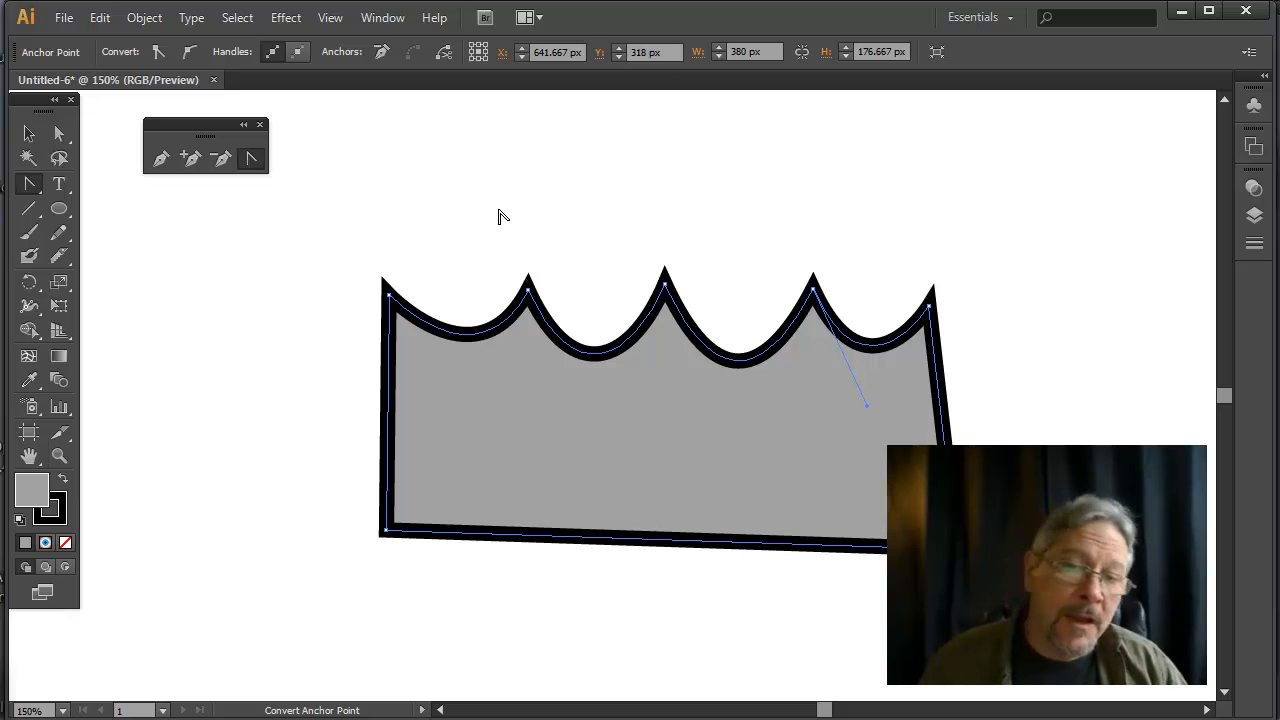
Step: Reposition the first middle peak with Direct Selection, ending at about X 537.333 px, Y 221 px
click(59, 133)
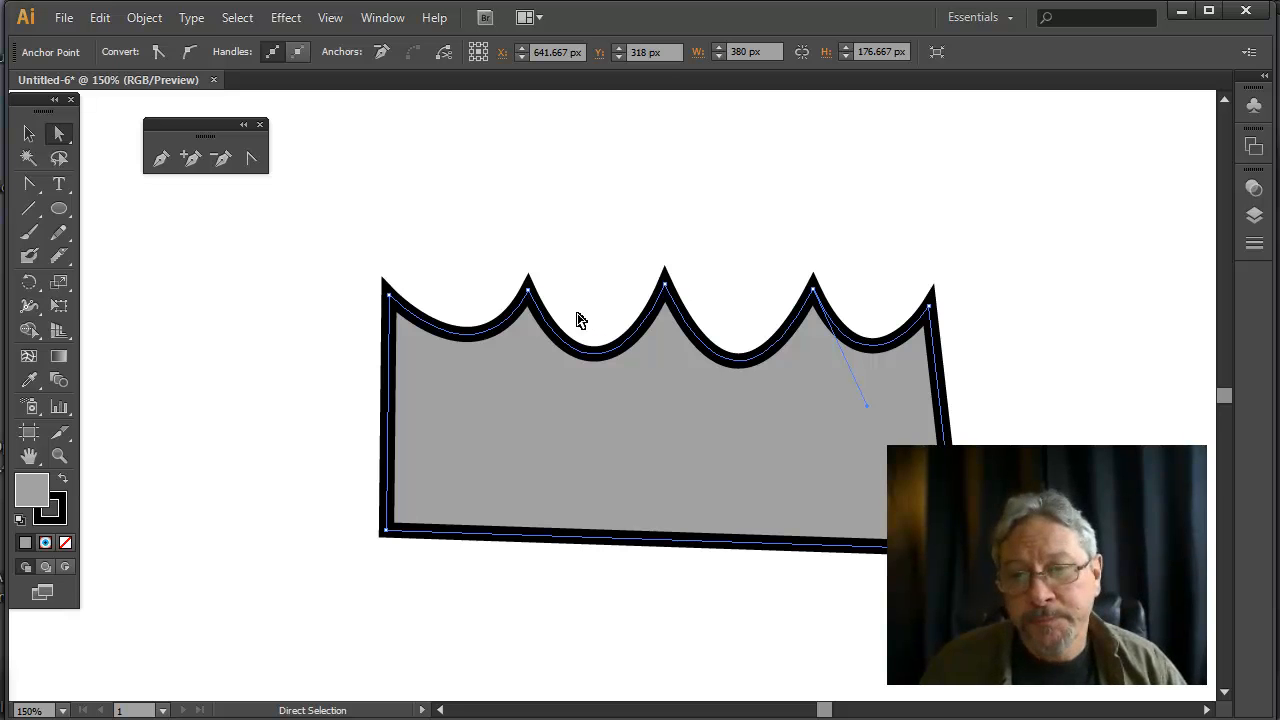
click(528, 291)
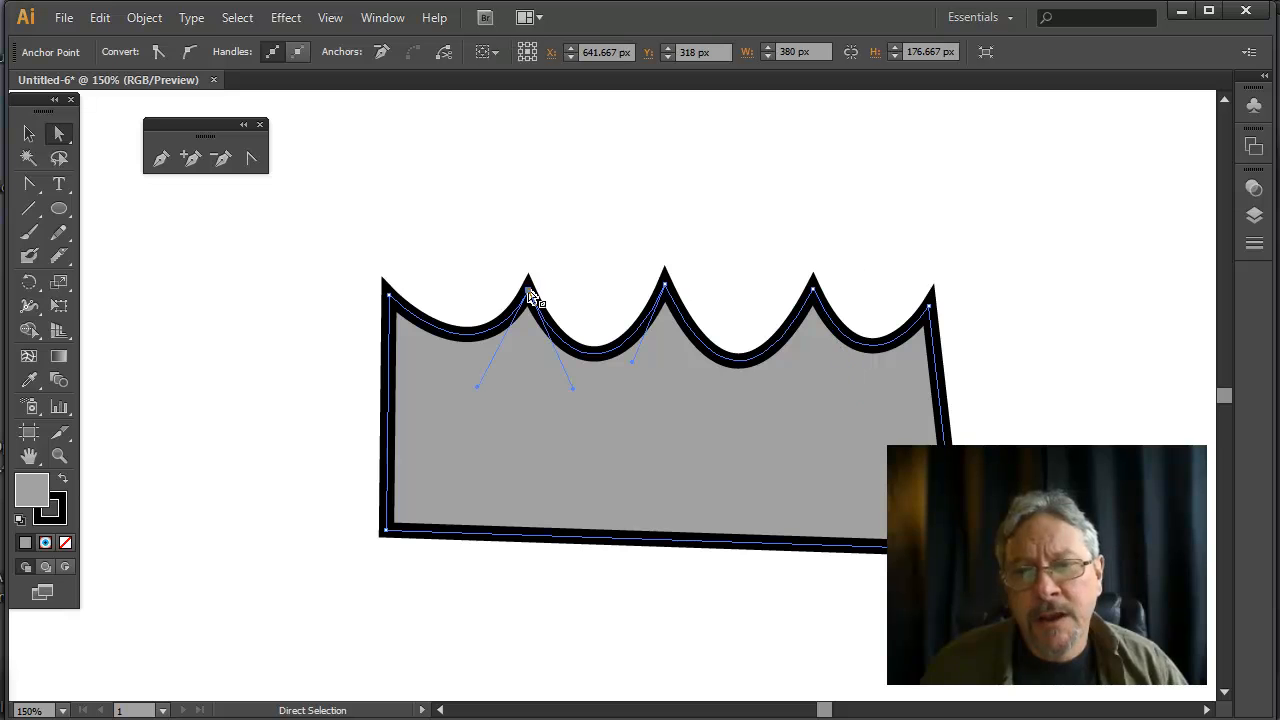
drag(528, 291, 534, 228)
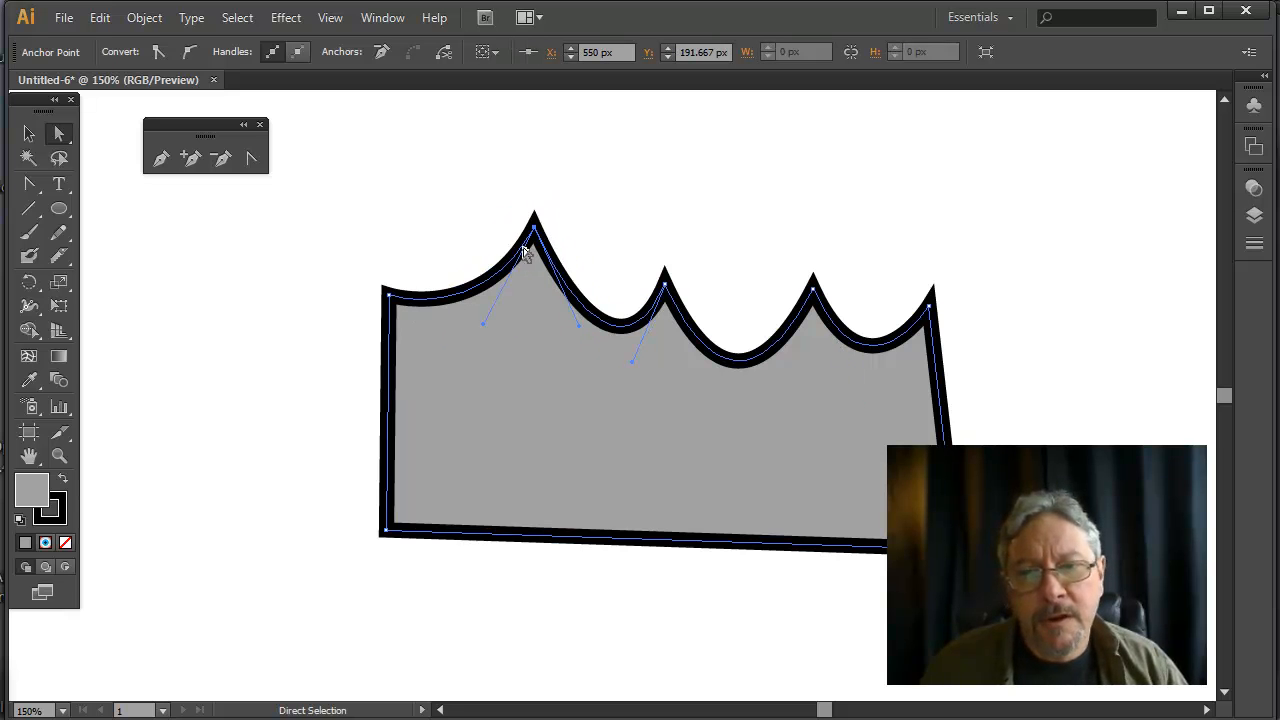
drag(534, 229, 514, 268)
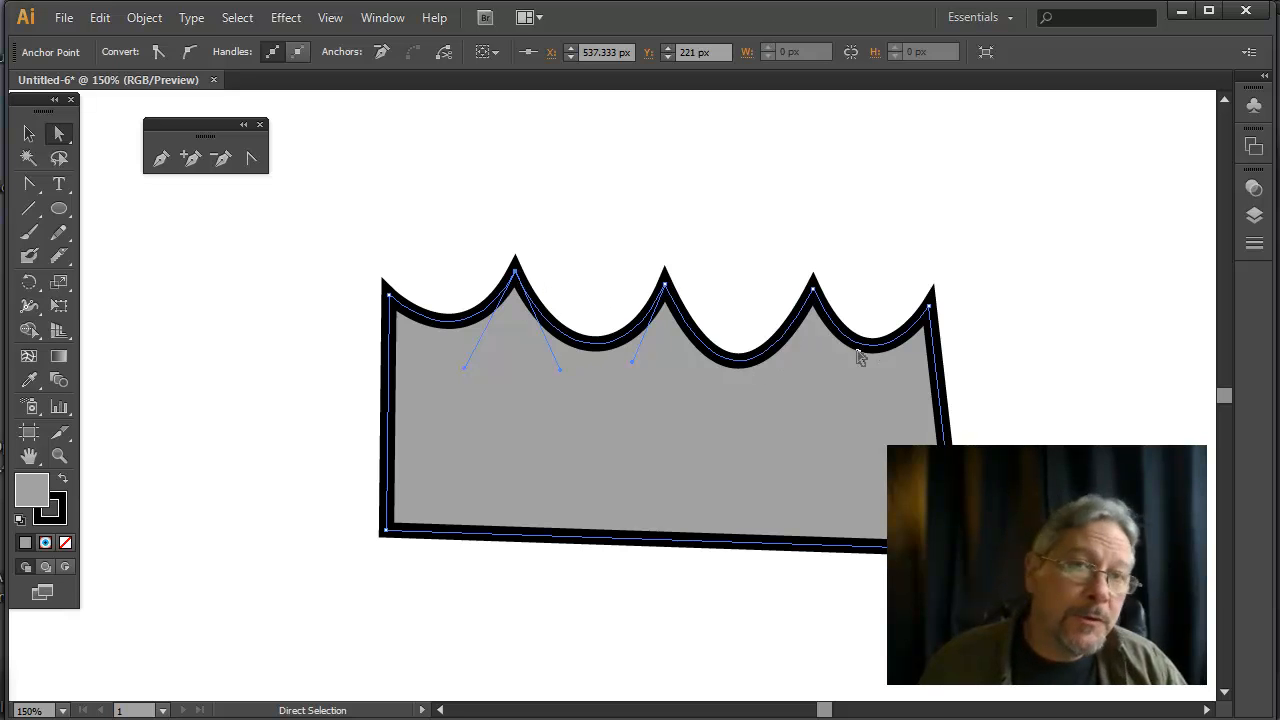
Step: Shift the third middle peak slightly left, adjust its direction handles to reshape the adjoining dips, and deselect the shape
drag(813, 289, 807, 286)
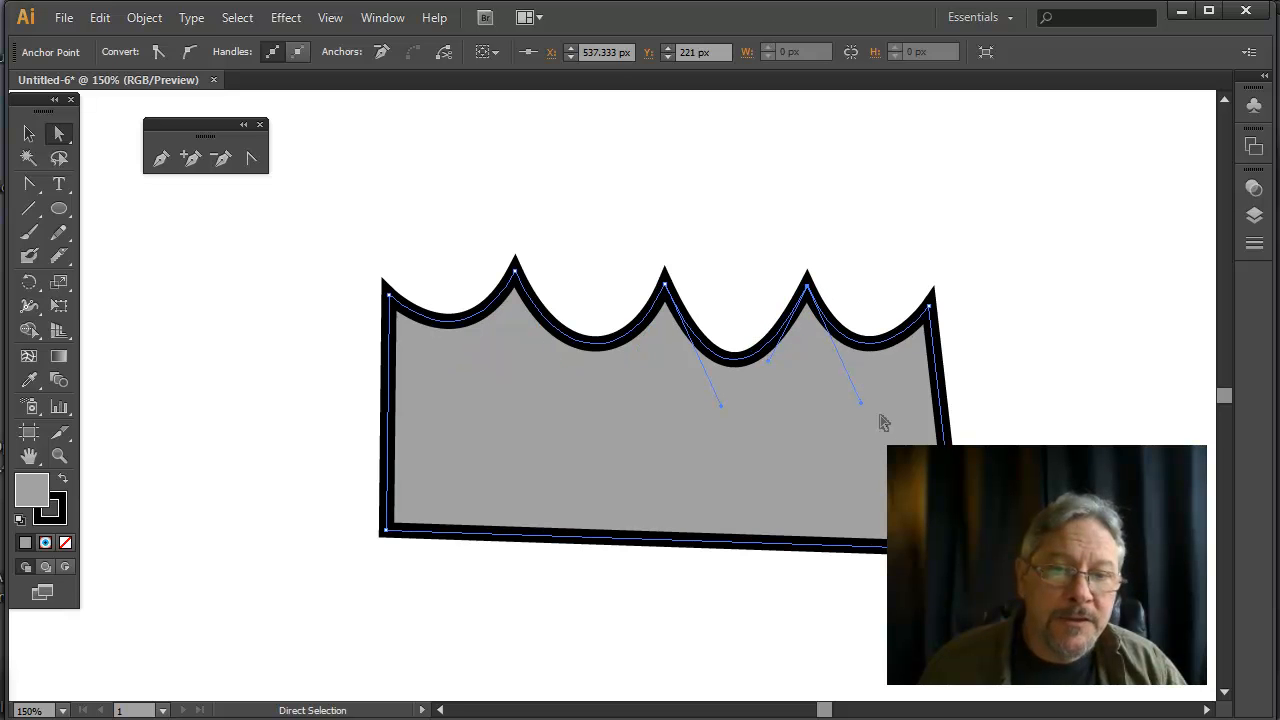
mouse_move(860, 402)
mouse_down()
mouse_move(893, 398)
mouse_move(875, 412)
mouse_up()
drag(793, 382, 808, 370)
click(740, 225)
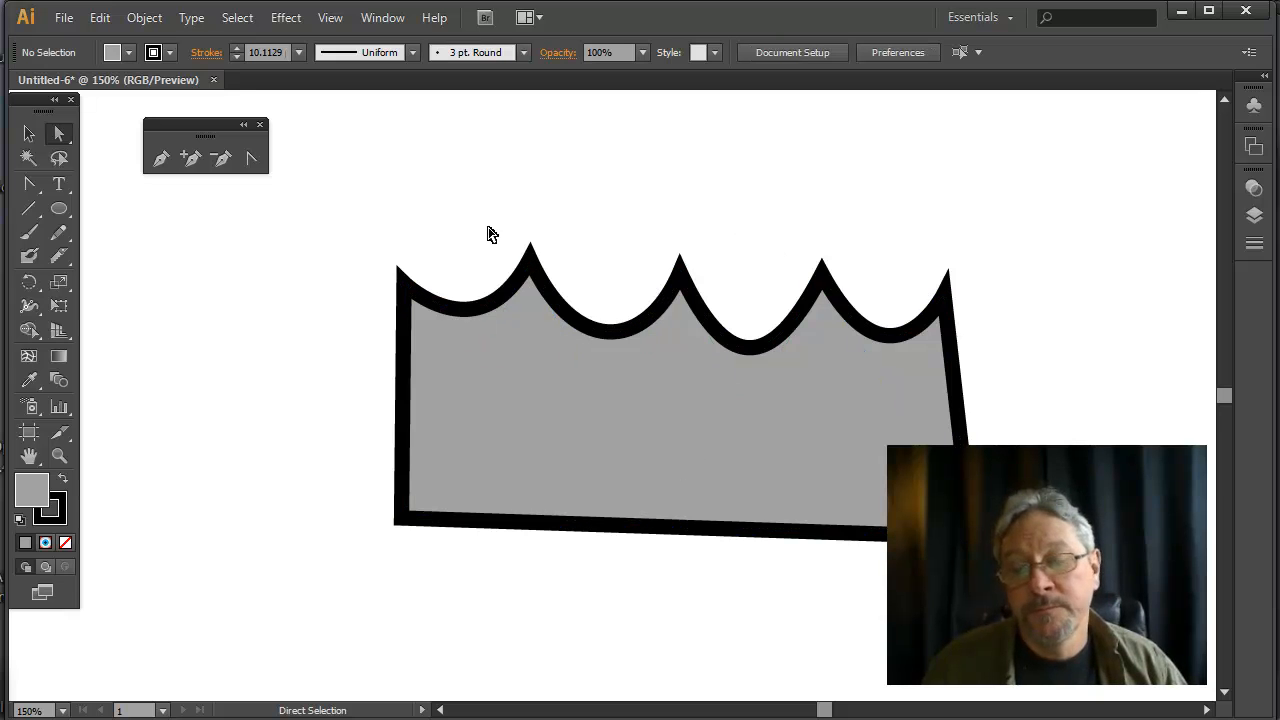
Step: Select the three middle peaks, lower them together, and clear the finished shape from the artboard
drag(487, 220, 818, 323)
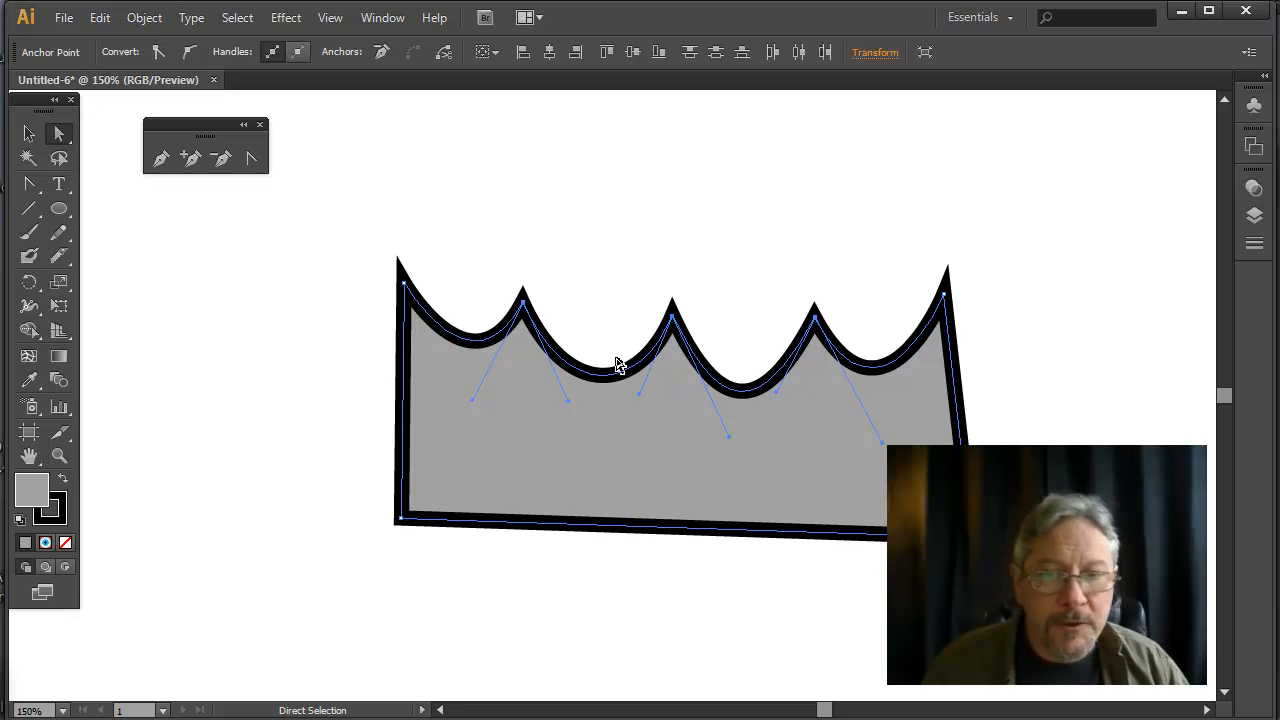
click(754, 198)
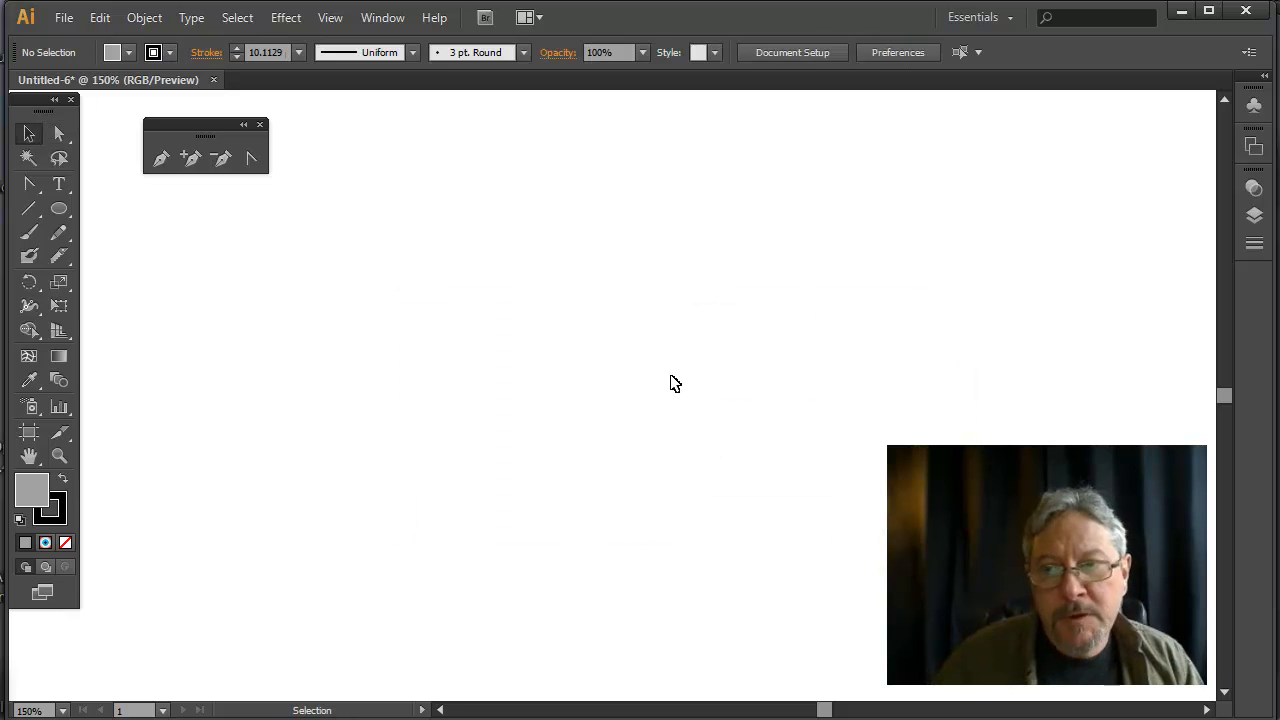
Step: Draw an ellipse about 240 px wide and 133 px high in the middle of the artboard
click(59, 209)
mouse_move(426, 265)
mouse_down()
mouse_move(669, 329)
mouse_move(787, 465)
mouse_up()
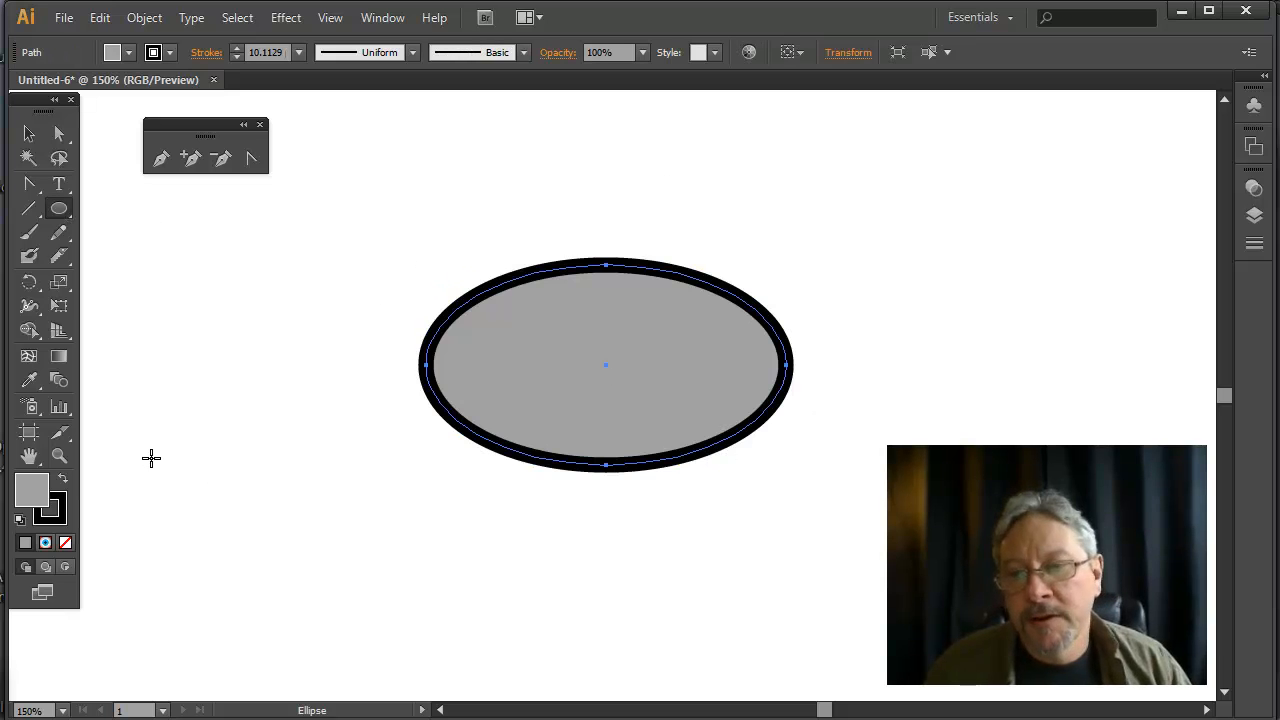
Step: Convert the ellipse's left and right points to sharp corners with Convert Anchor Point and pull new, slightly tilted handles from its top point
click(253, 160)
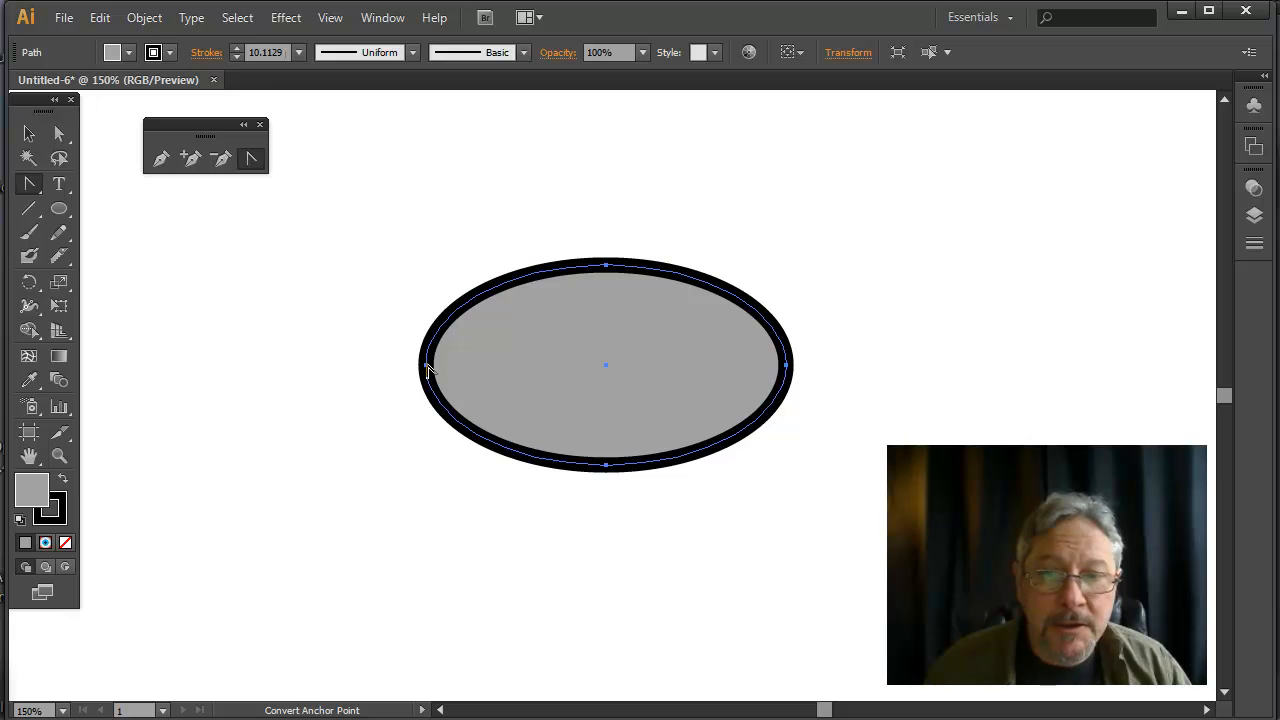
click(427, 367)
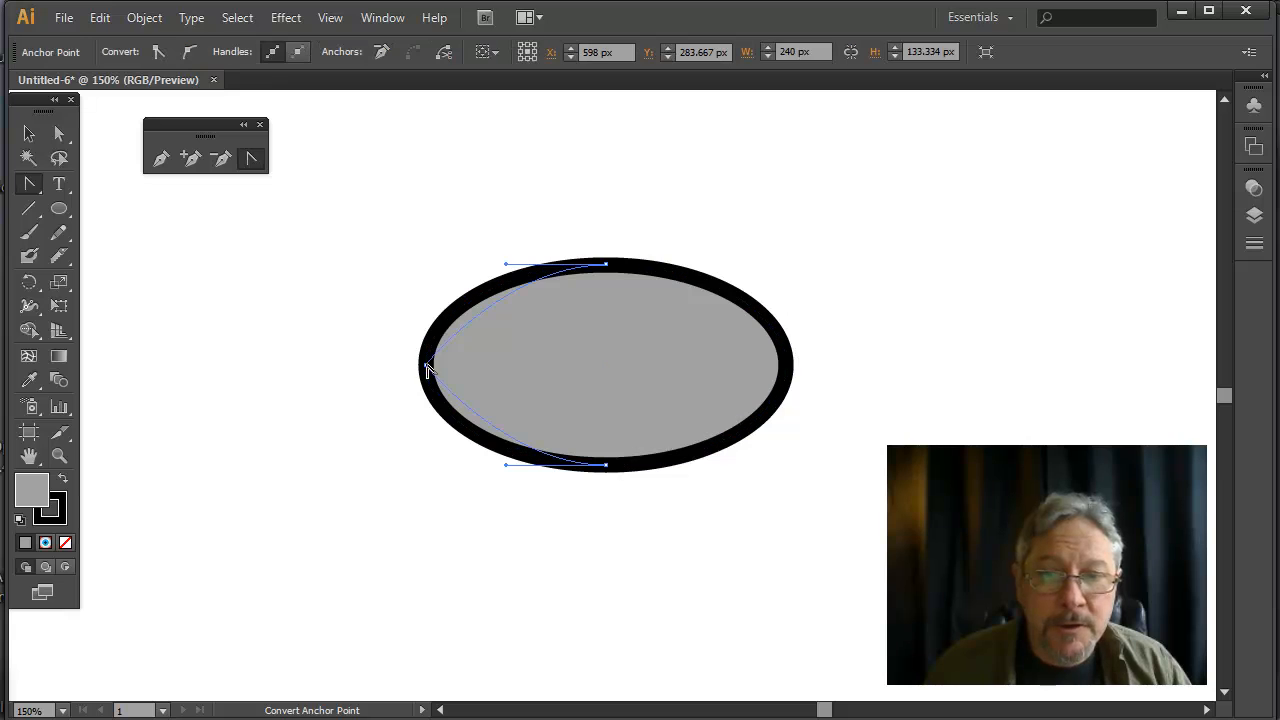
click(788, 367)
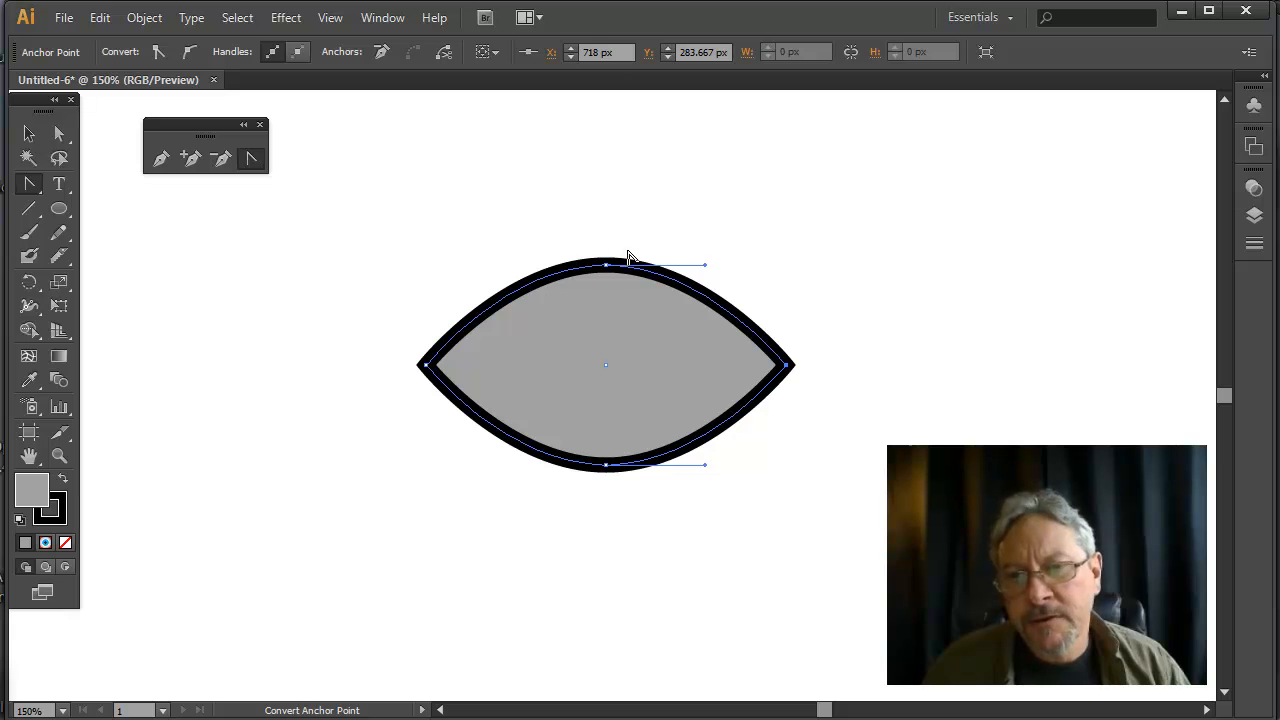
drag(605, 268, 712, 269)
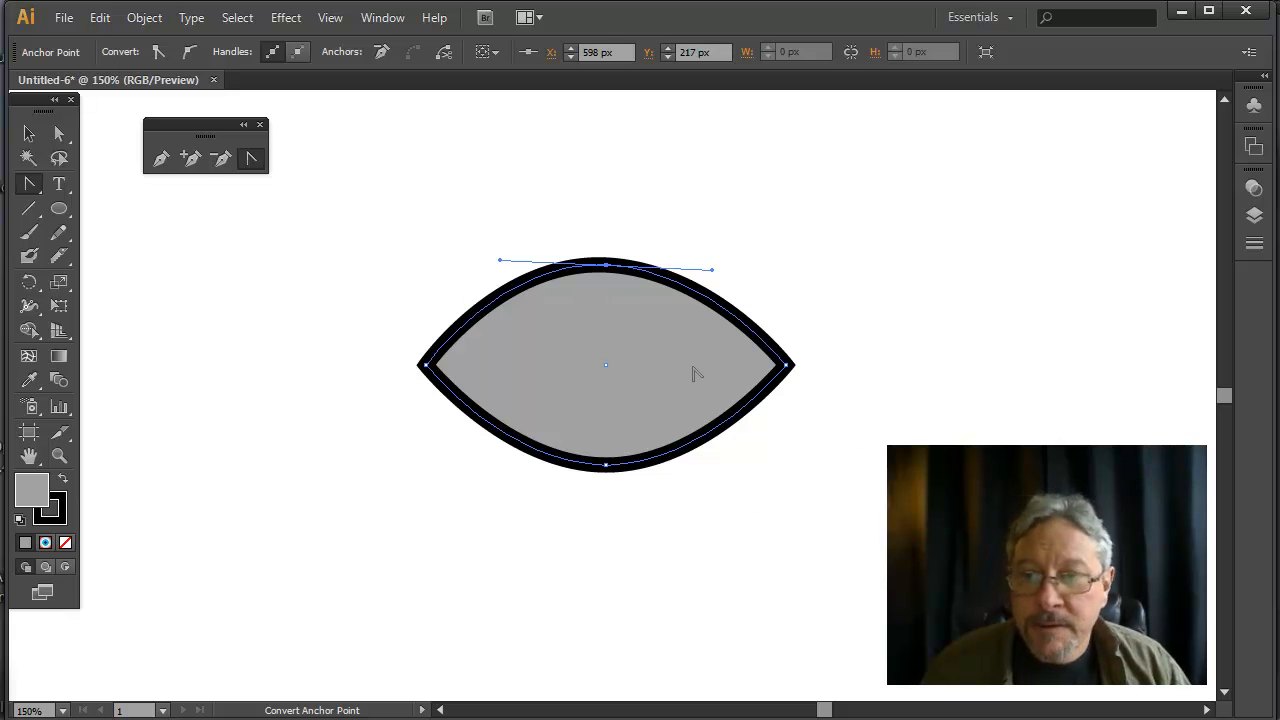
Step: Delete the shape's top anchor point and pull curve handles from its left and right corner points with Convert Anchor Point
click(222, 158)
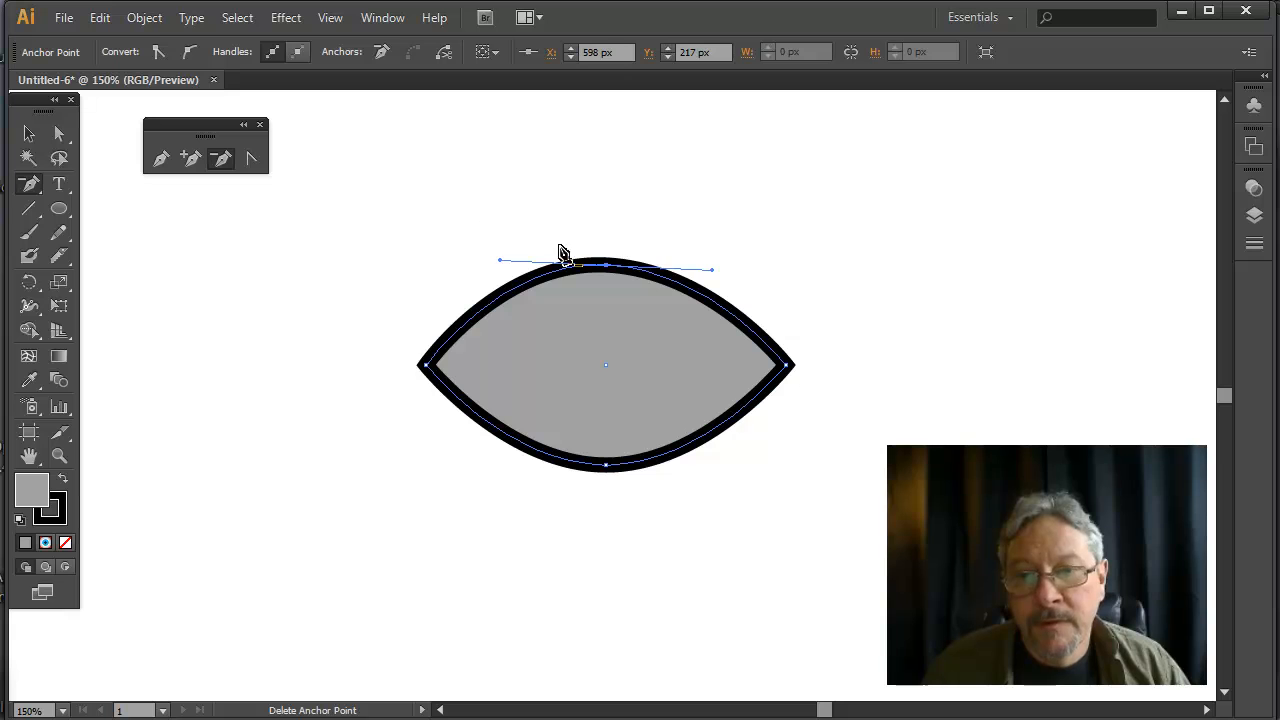
click(605, 268)
click(251, 158)
drag(427, 368, 539, 243)
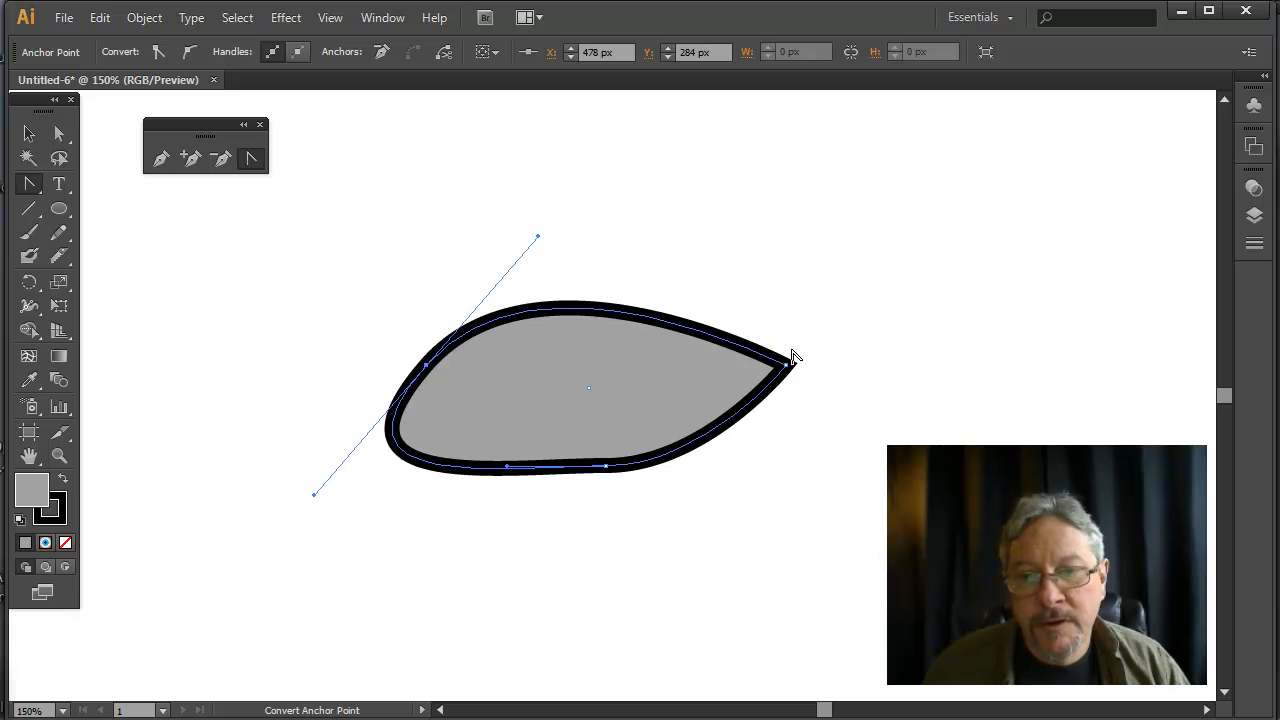
drag(787, 369, 856, 446)
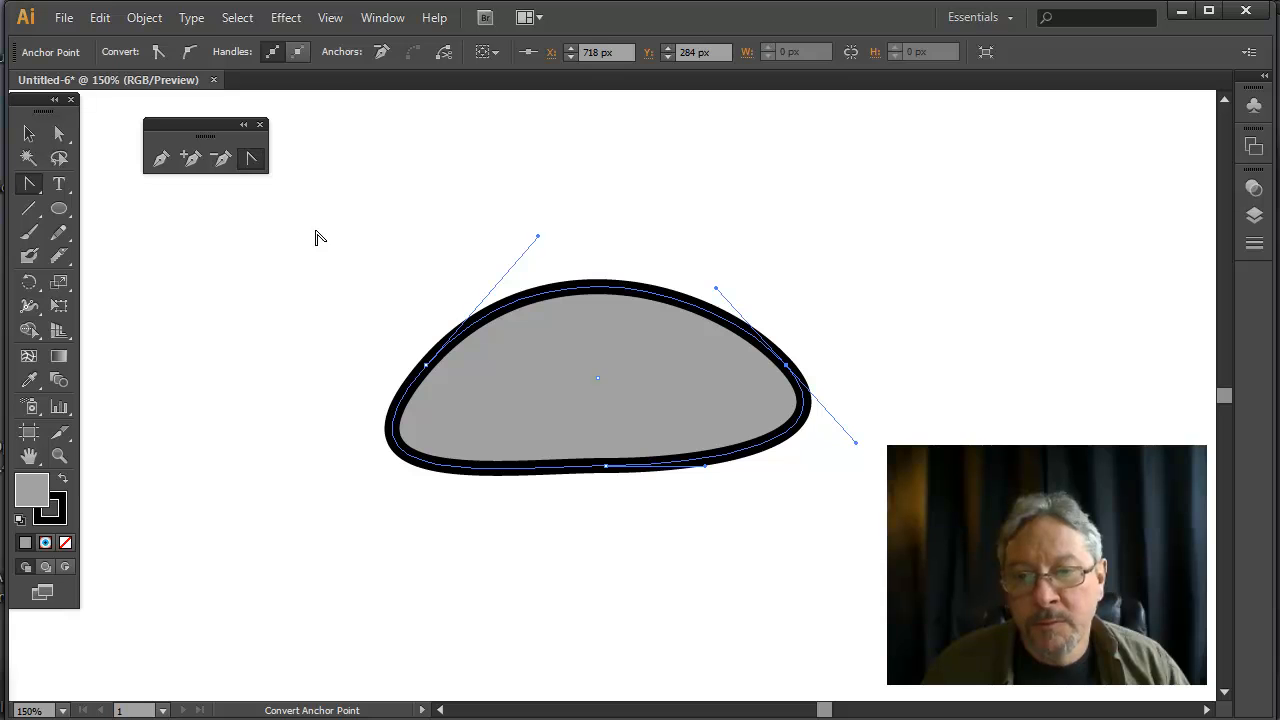
Step: Delete the bottom anchor point and swing the lower handles of both end points inward to form a pointed almond shape
click(222, 160)
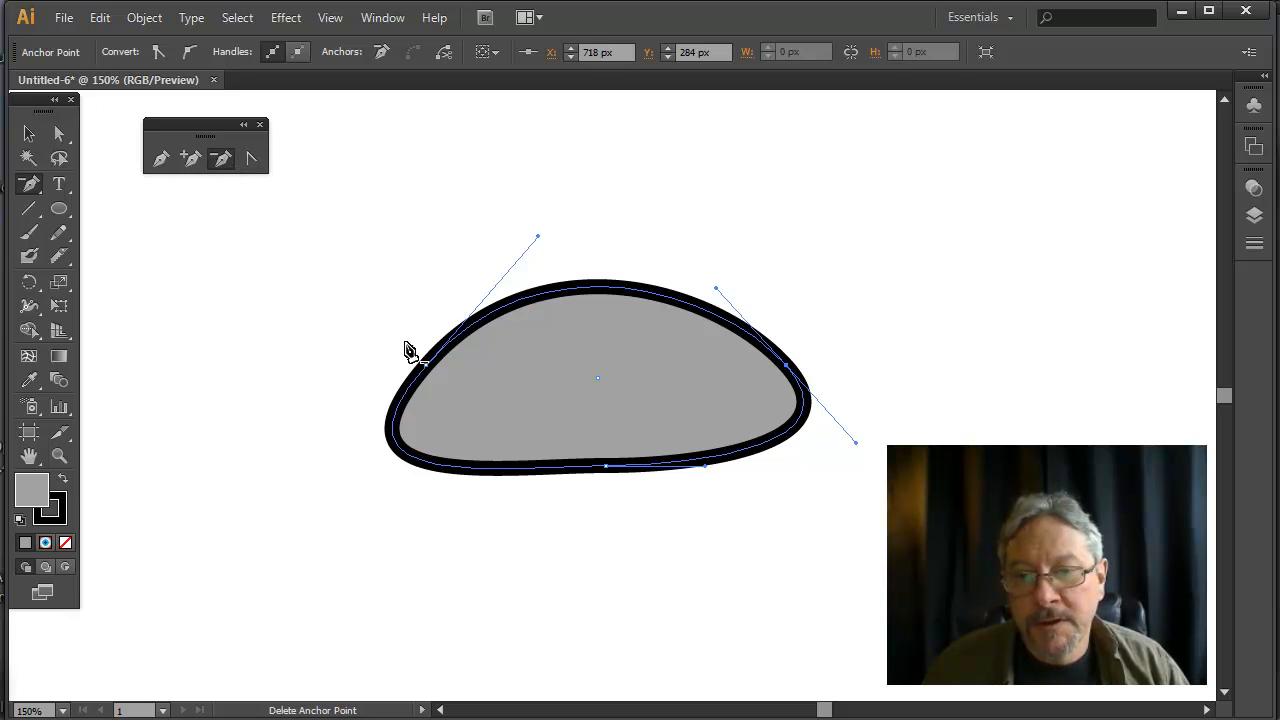
click(606, 468)
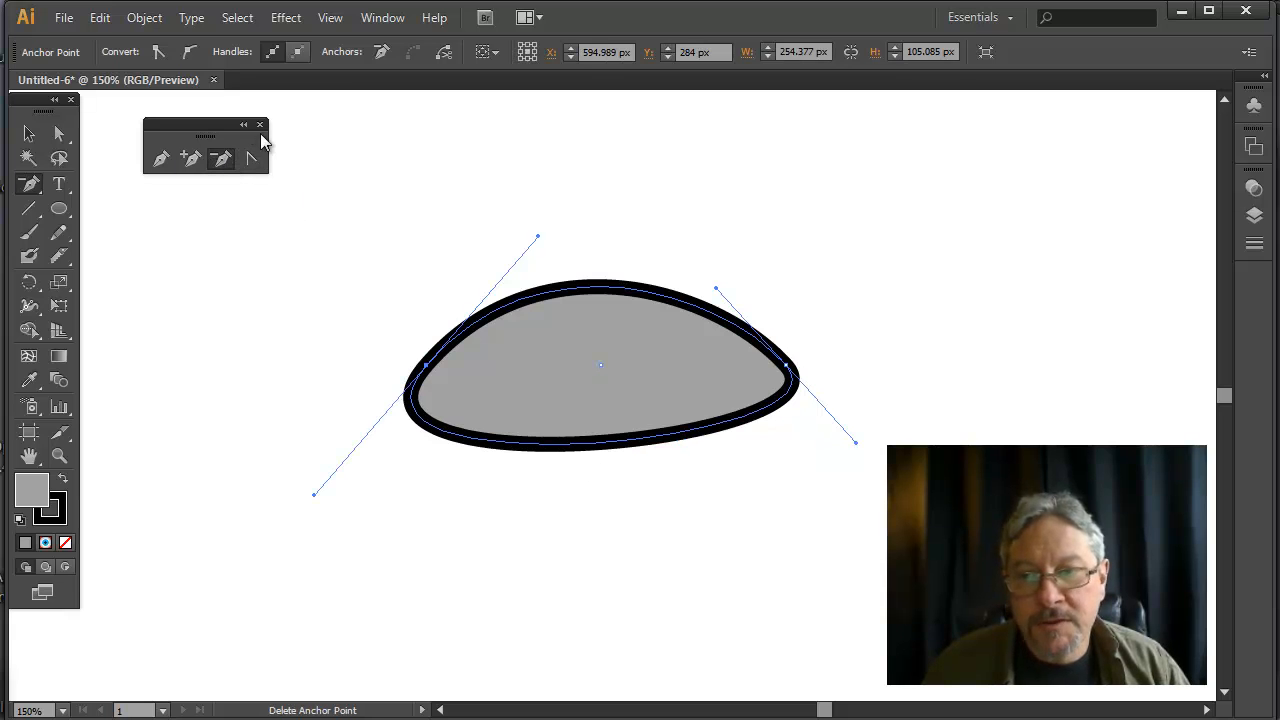
click(251, 160)
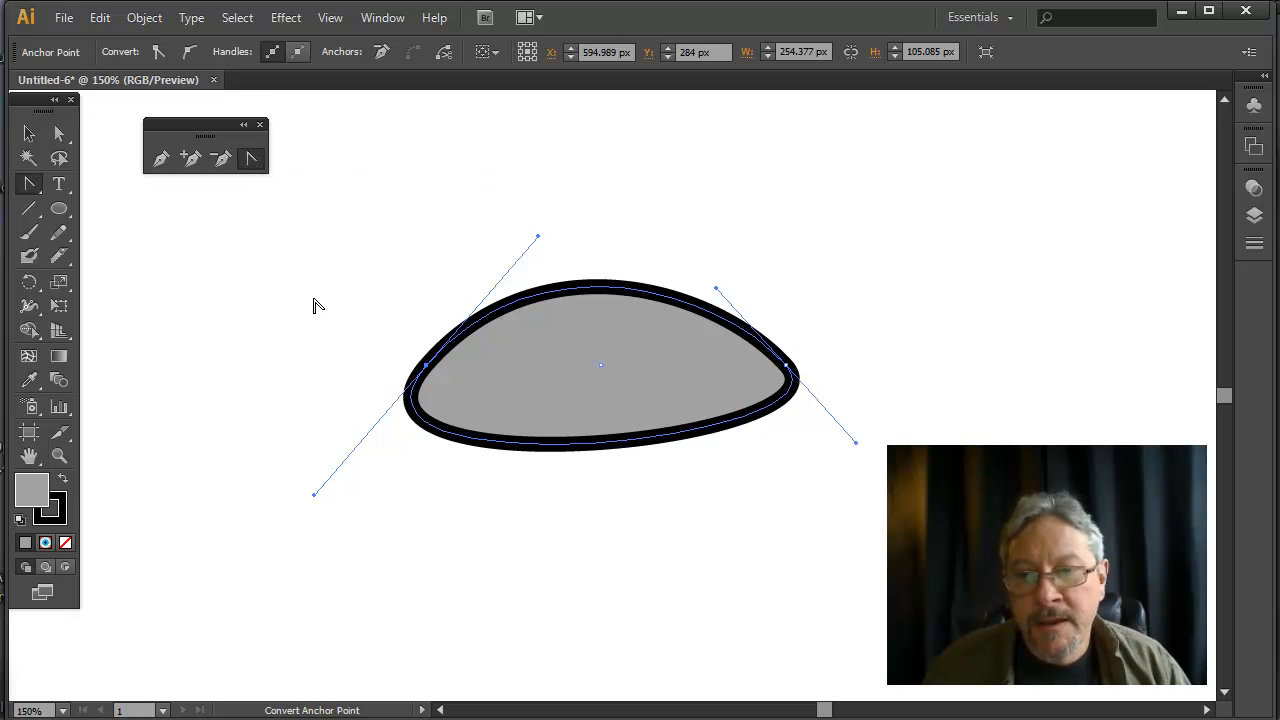
drag(313, 500, 552, 497)
drag(857, 450, 686, 468)
Step: Steepen both direction handles of the almond's left corner point with Direct Selection to make that side fuller
click(59, 133)
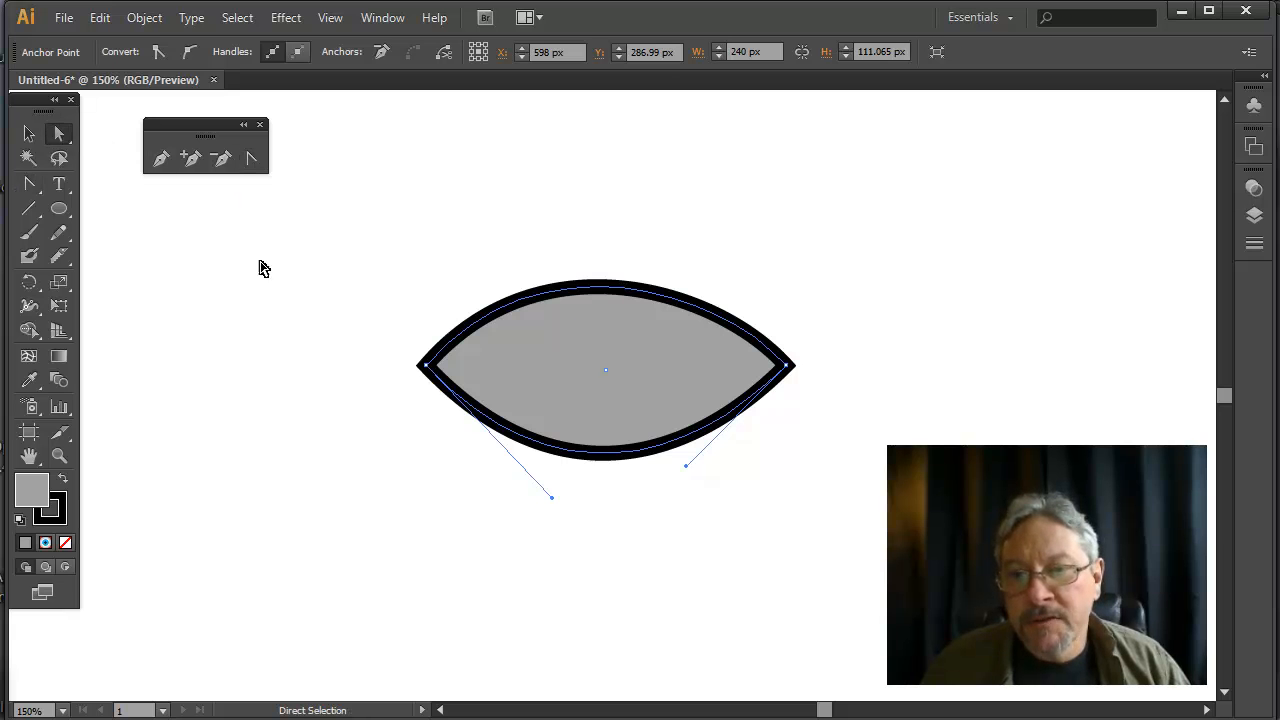
drag(548, 503, 520, 507)
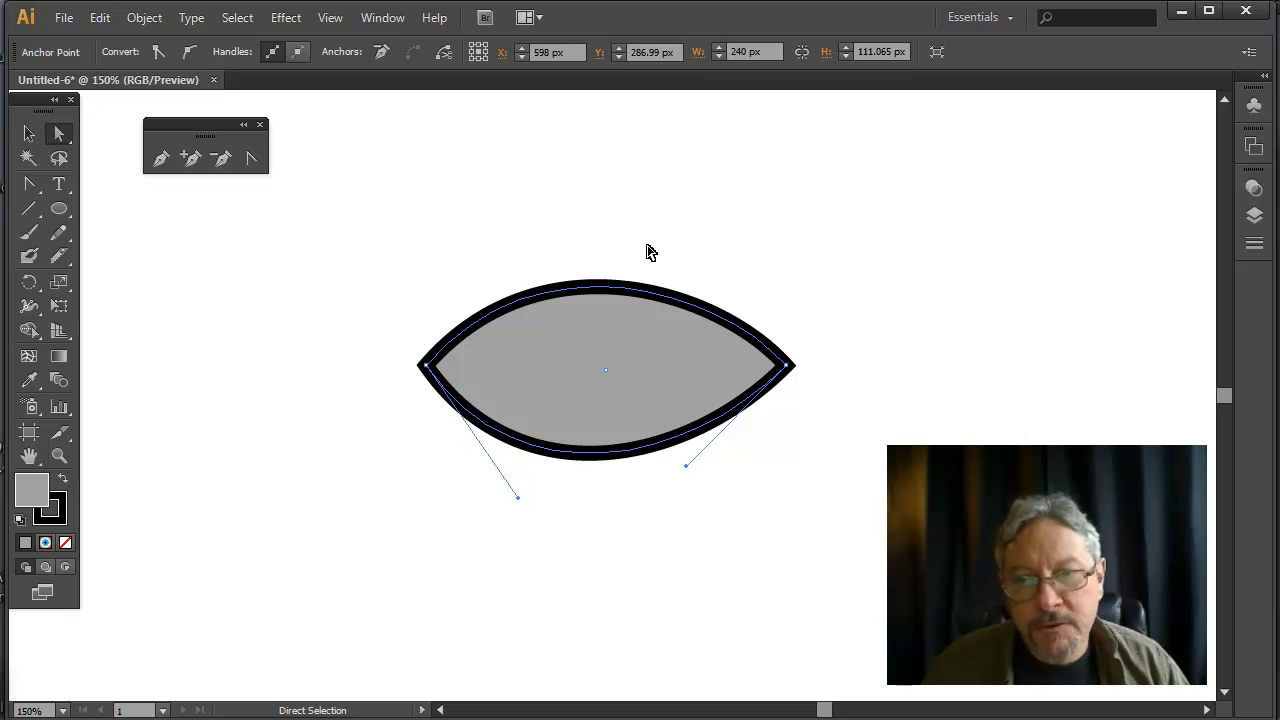
click(430, 370)
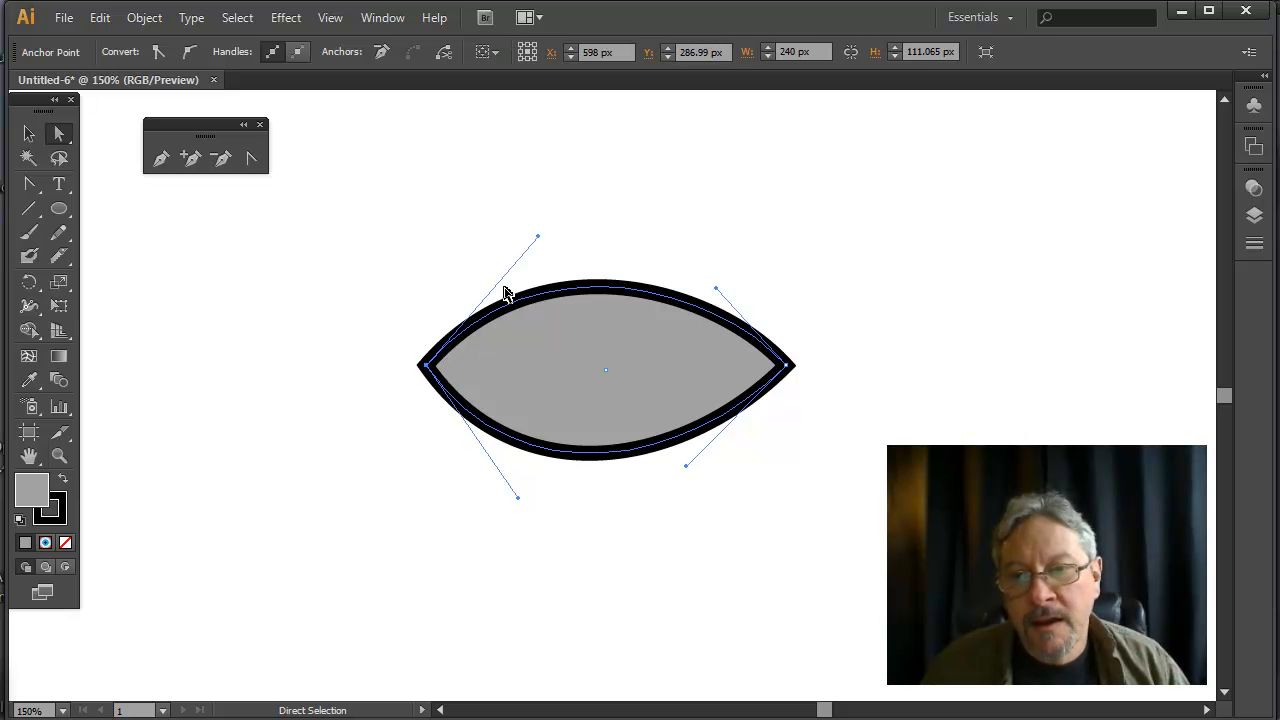
drag(537, 242, 519, 225)
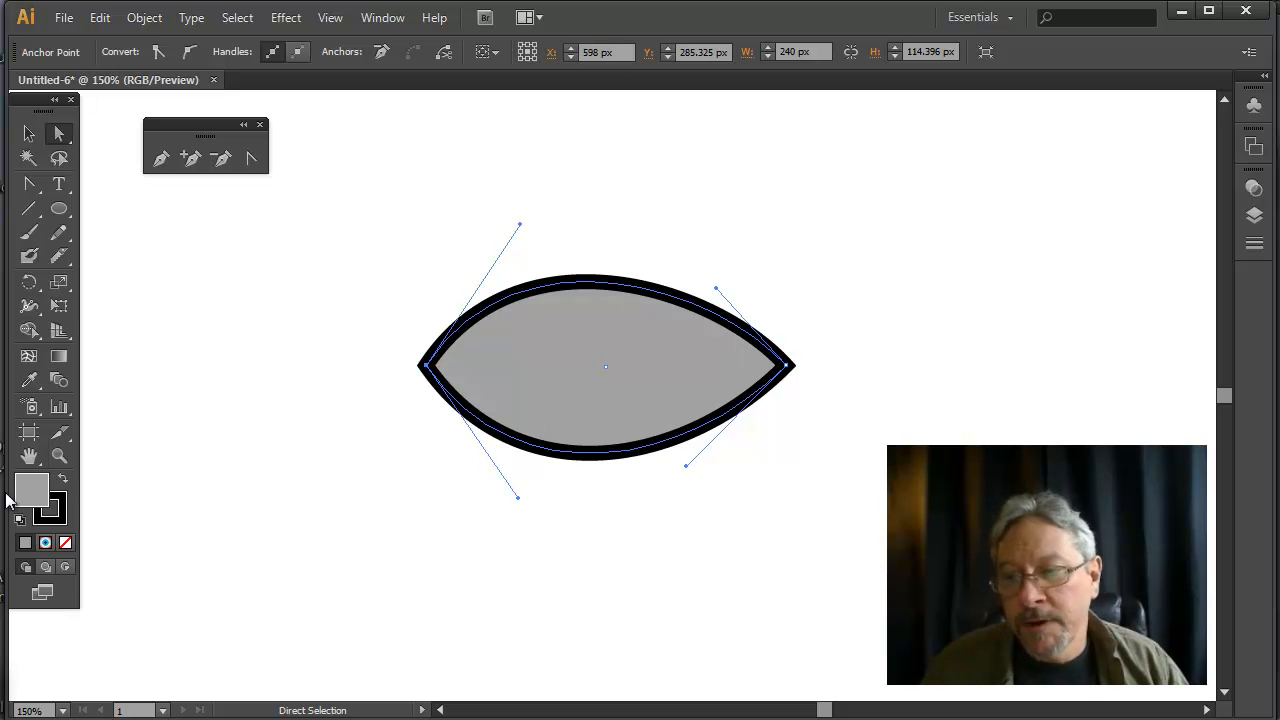
Step: Fill the almond shape with the eye-coloured radial gradient and show its gradient settings beside the artwork
click(45, 543)
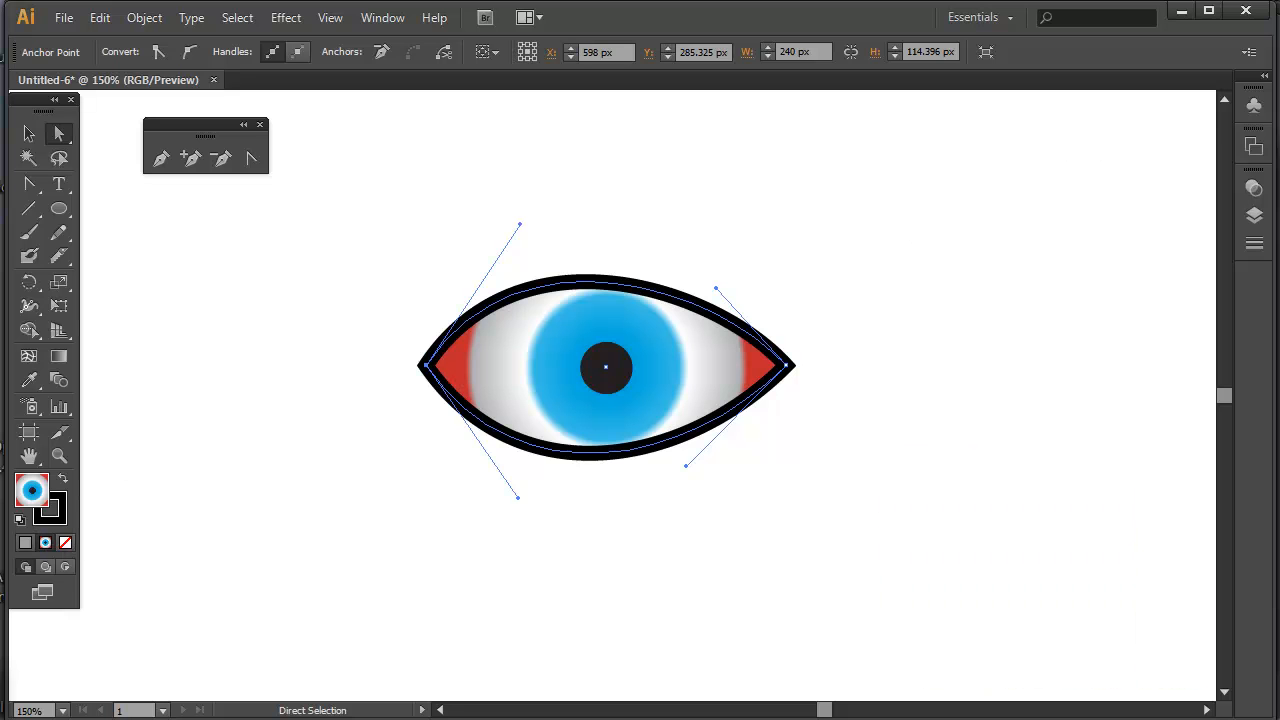
key(ctrl+F9)
drag(928, 286, 994, 317)
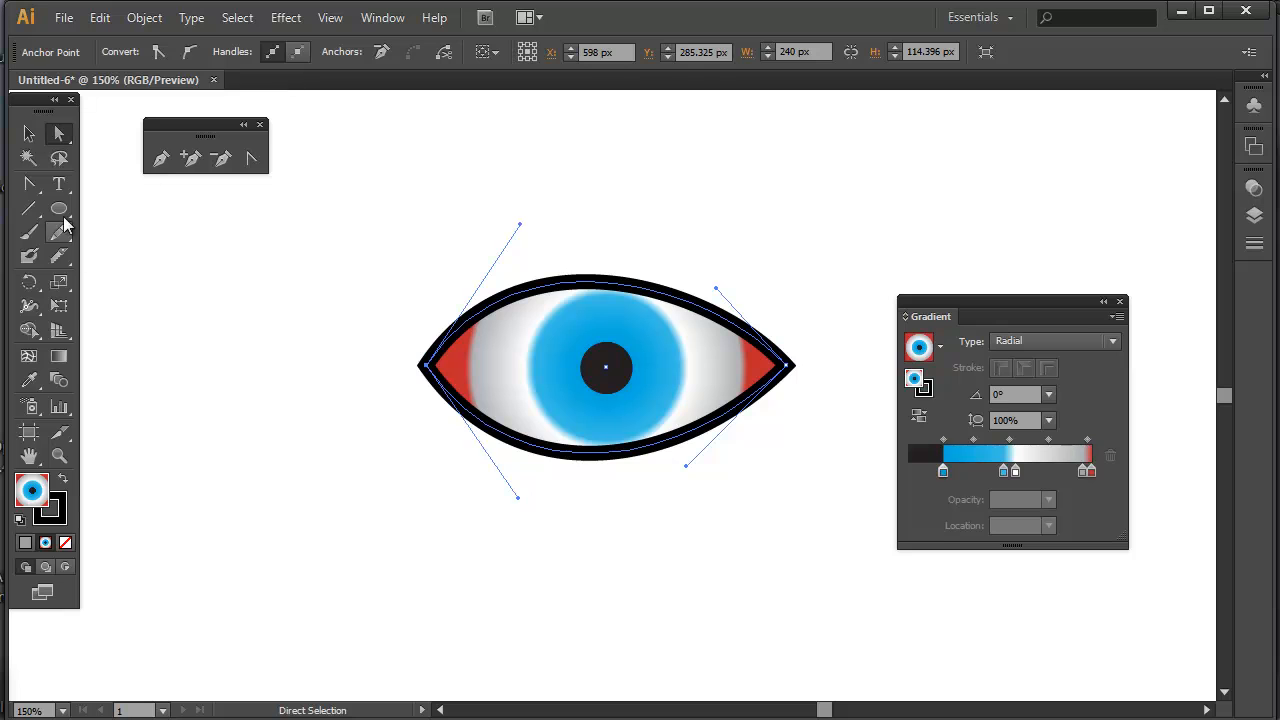
Step: Select the whole eye shape and reduce its stroke weight to 1 pt
click(29, 133)
click(601, 331)
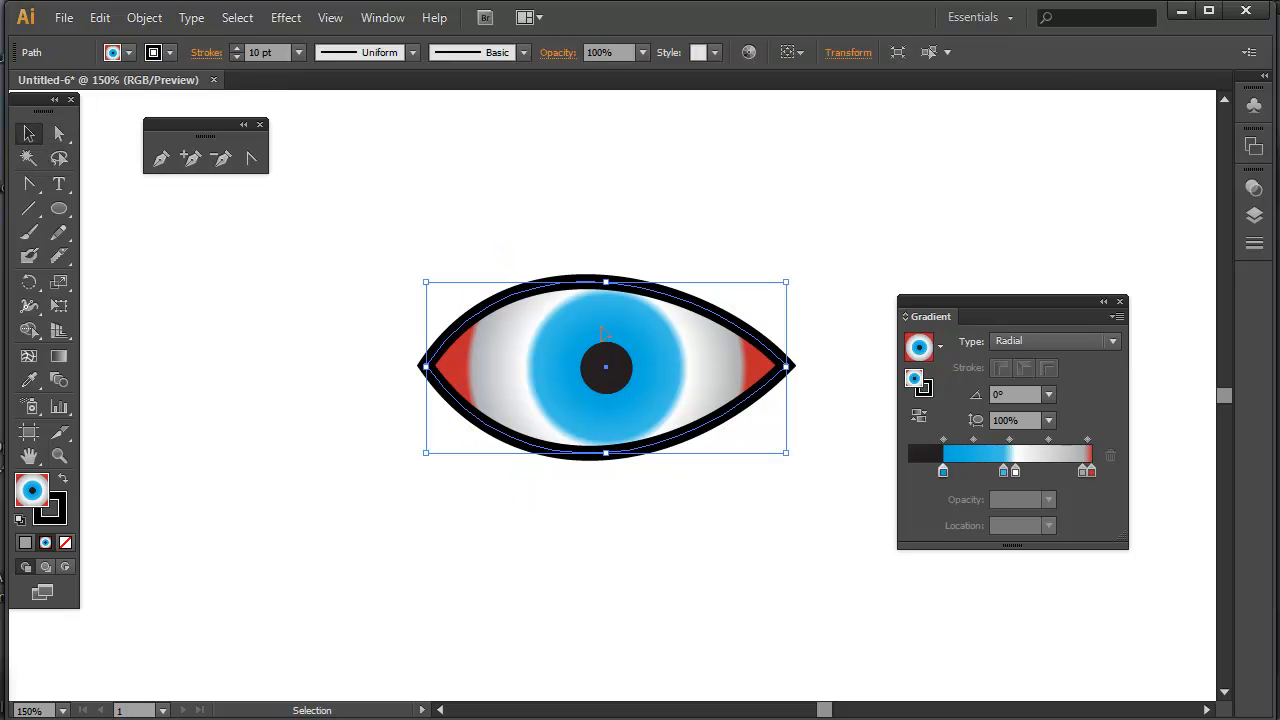
click(237, 57)
click(237, 57)
click(237, 57)
click(237, 57)
click(236, 57)
click(236, 57)
click(236, 57)
click(236, 57)
click(236, 57)
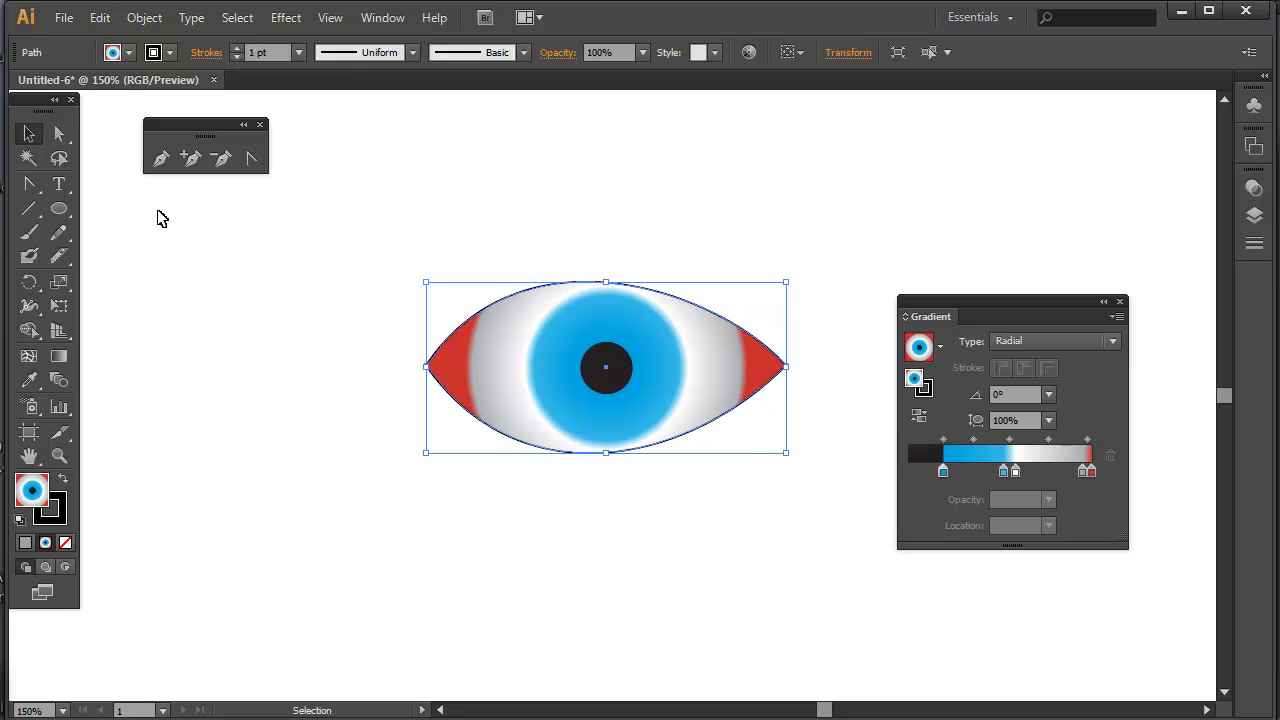
Step: Thicken the upper lid stroke to about 14 pt and the lower lid stroke slightly less with the Width tool
click(29, 306)
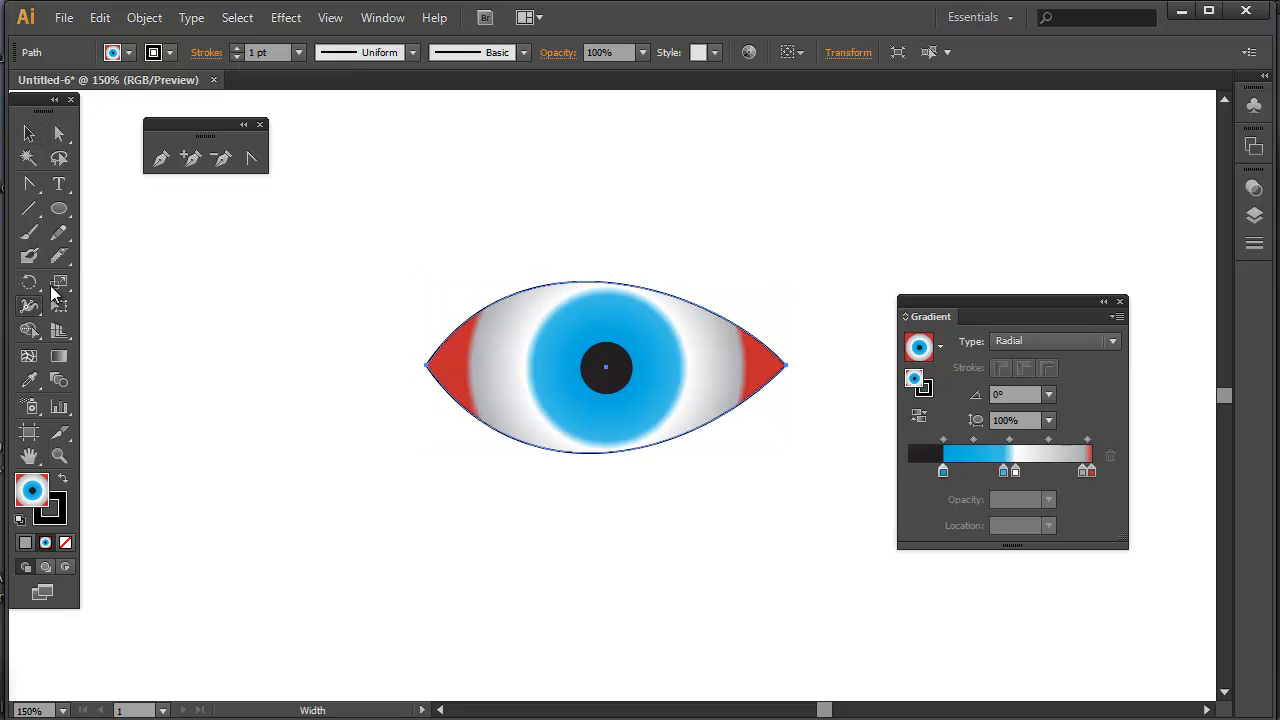
drag(513, 296, 531, 281)
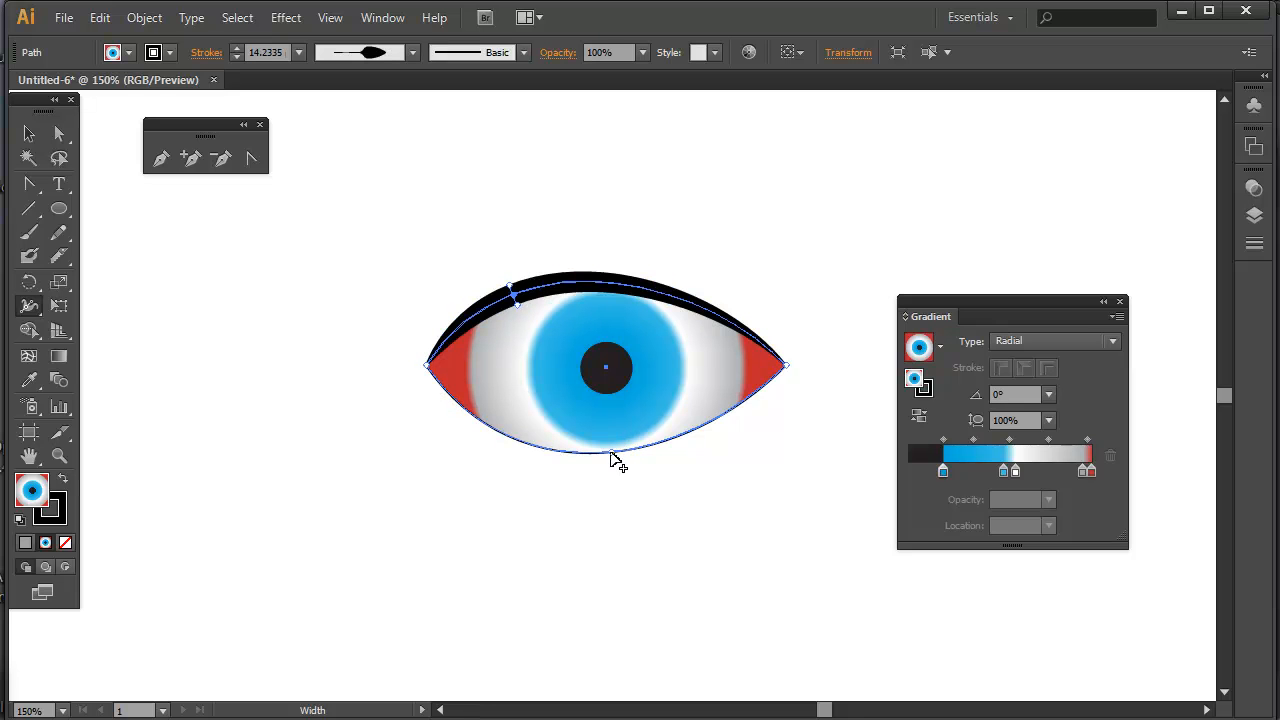
drag(611, 458, 614, 446)
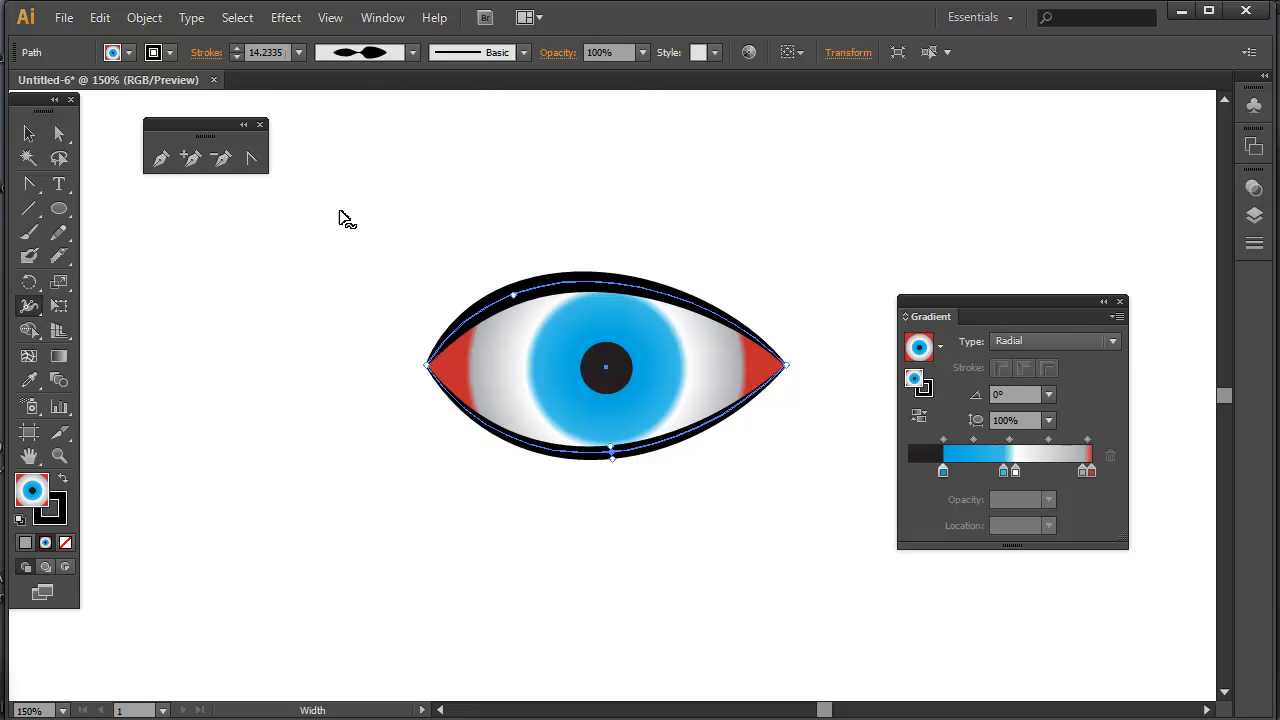
Step: Shift the gradient's pupil centre slightly left and enlarge the gradient radius toward the eye corners
click(29, 133)
click(614, 440)
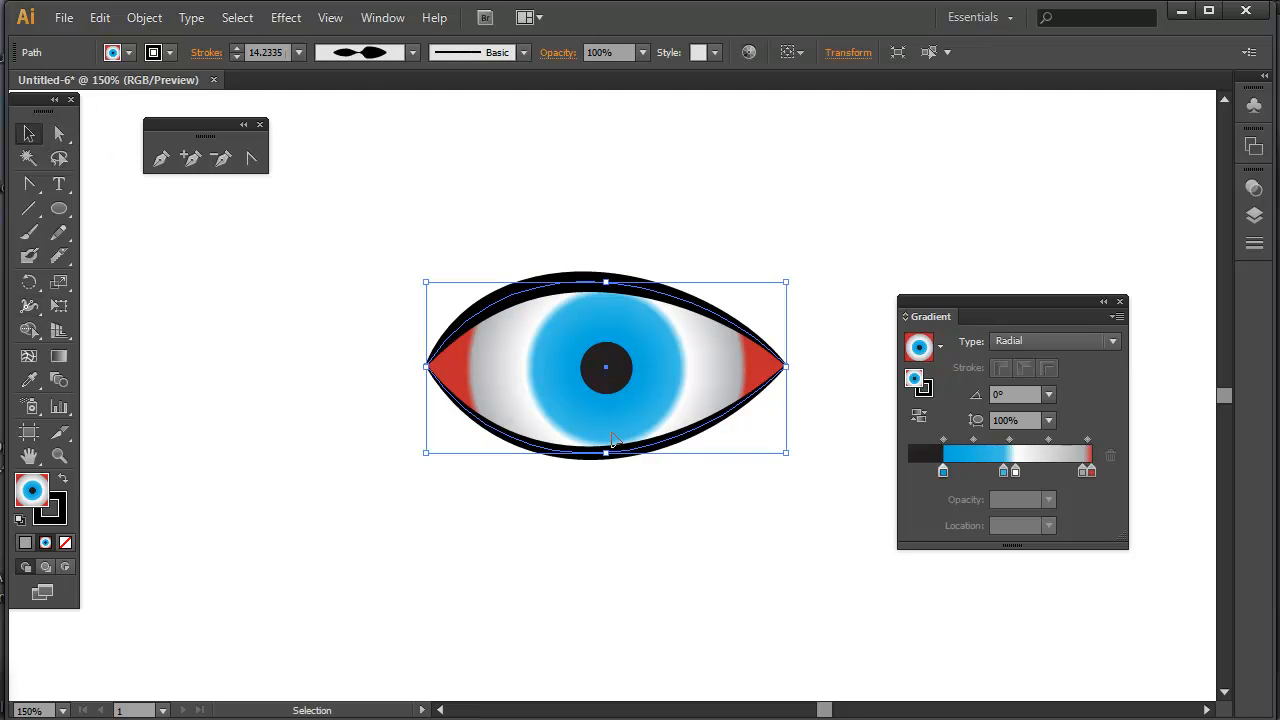
click(60, 358)
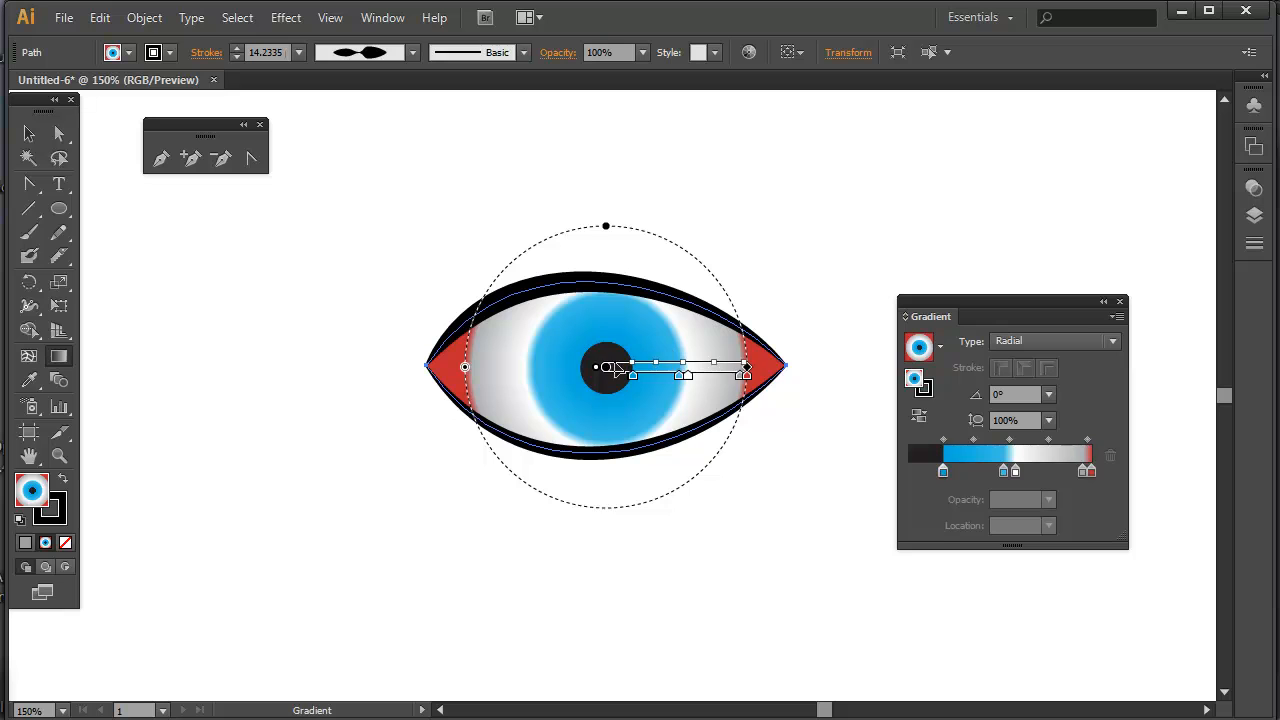
drag(600, 370, 568, 368)
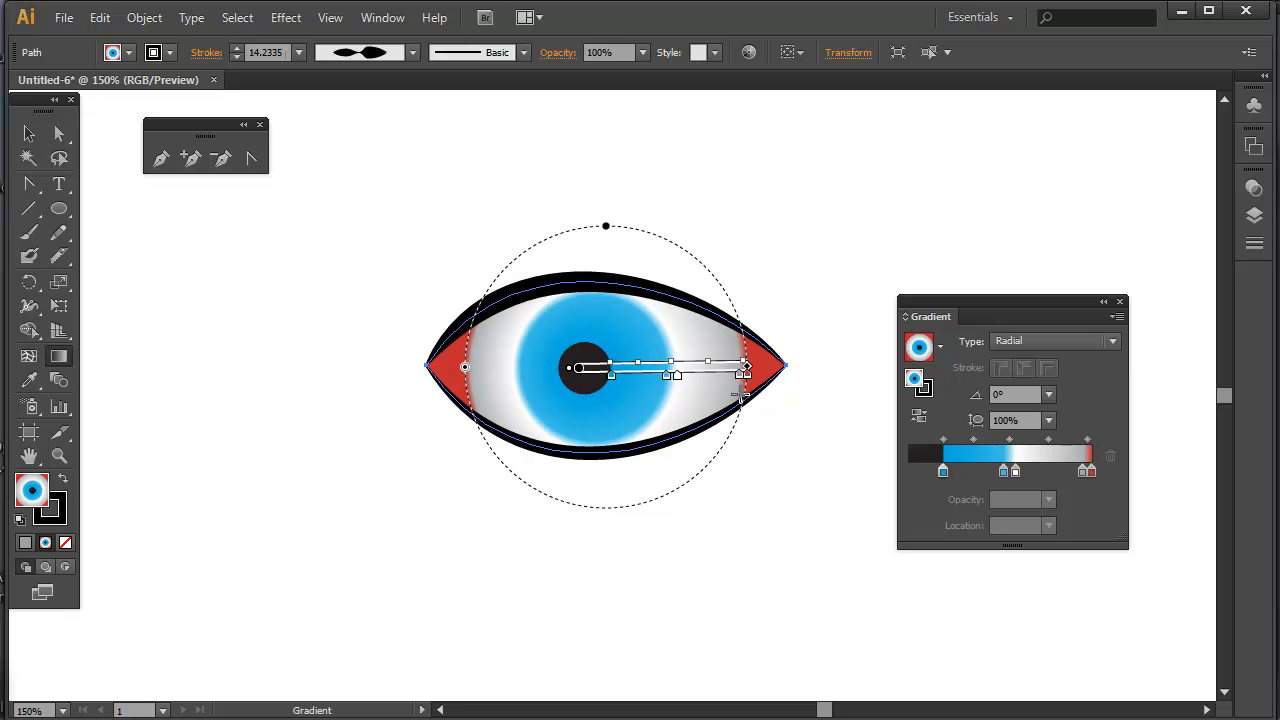
drag(466, 367, 447, 375)
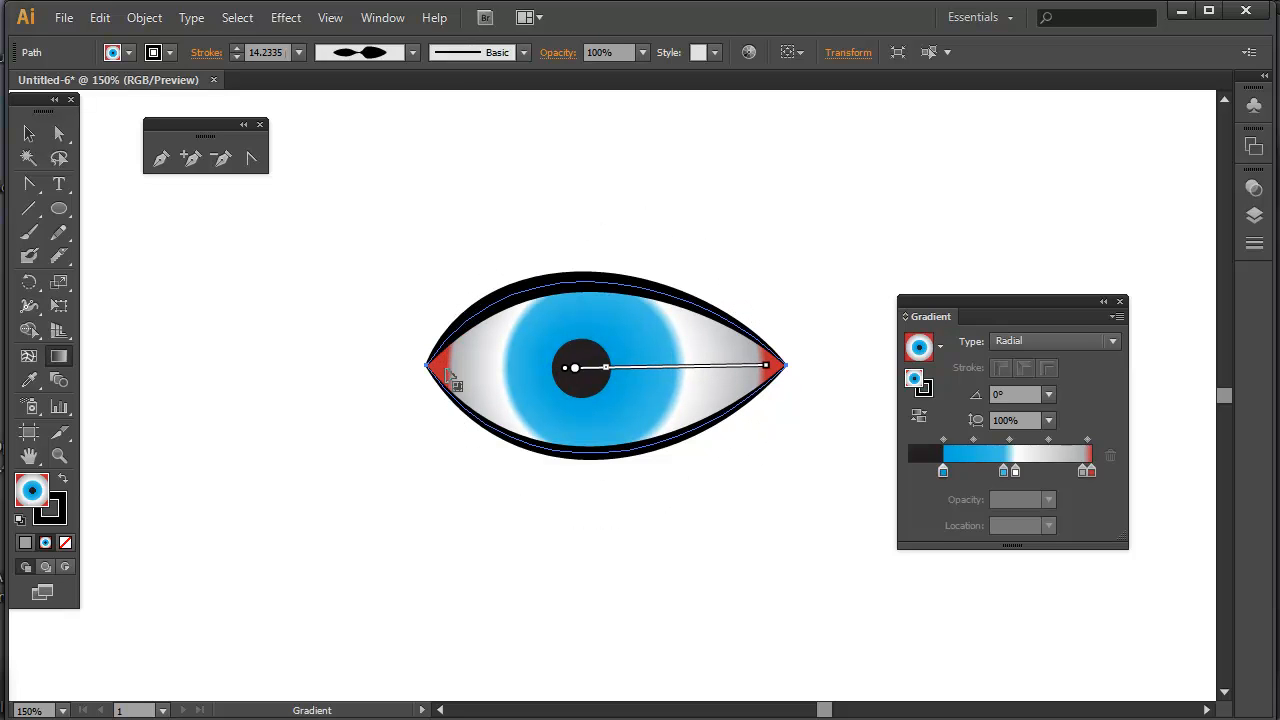
Step: Deselect the finished eye, reselect it, and delete it from the artboard
click(29, 133)
click(674, 149)
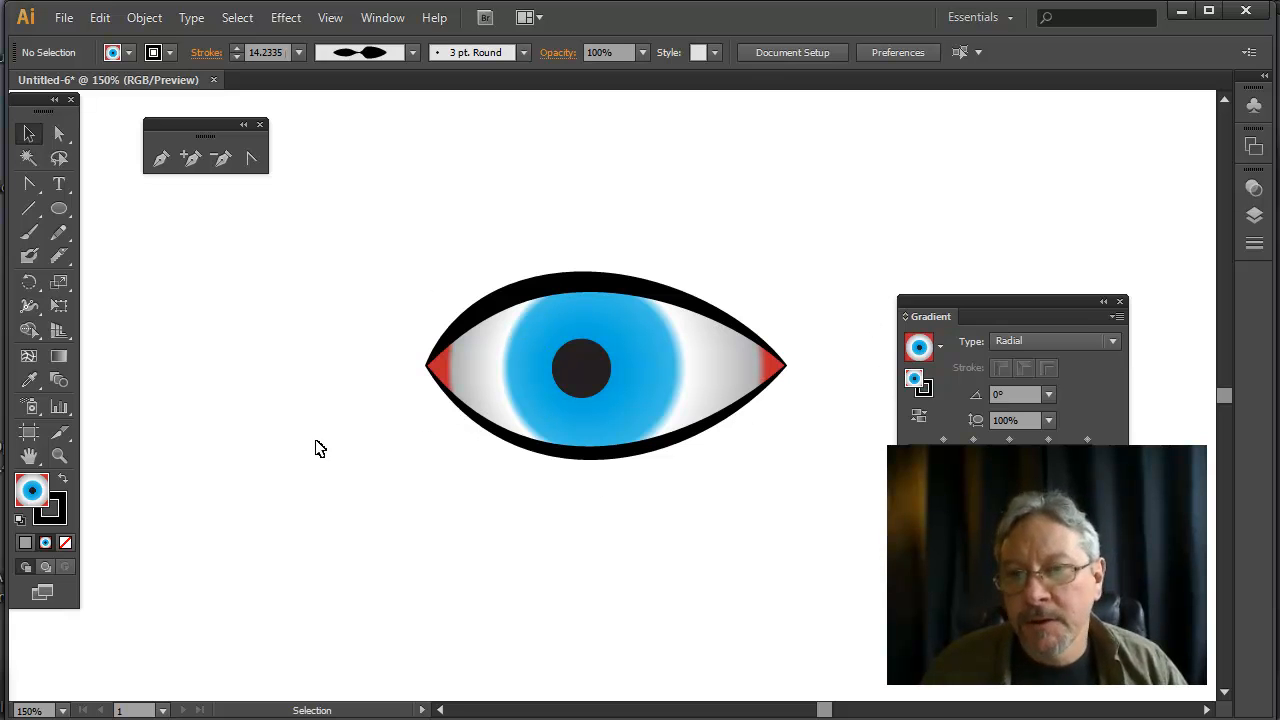
click(573, 342)
key(Delete)
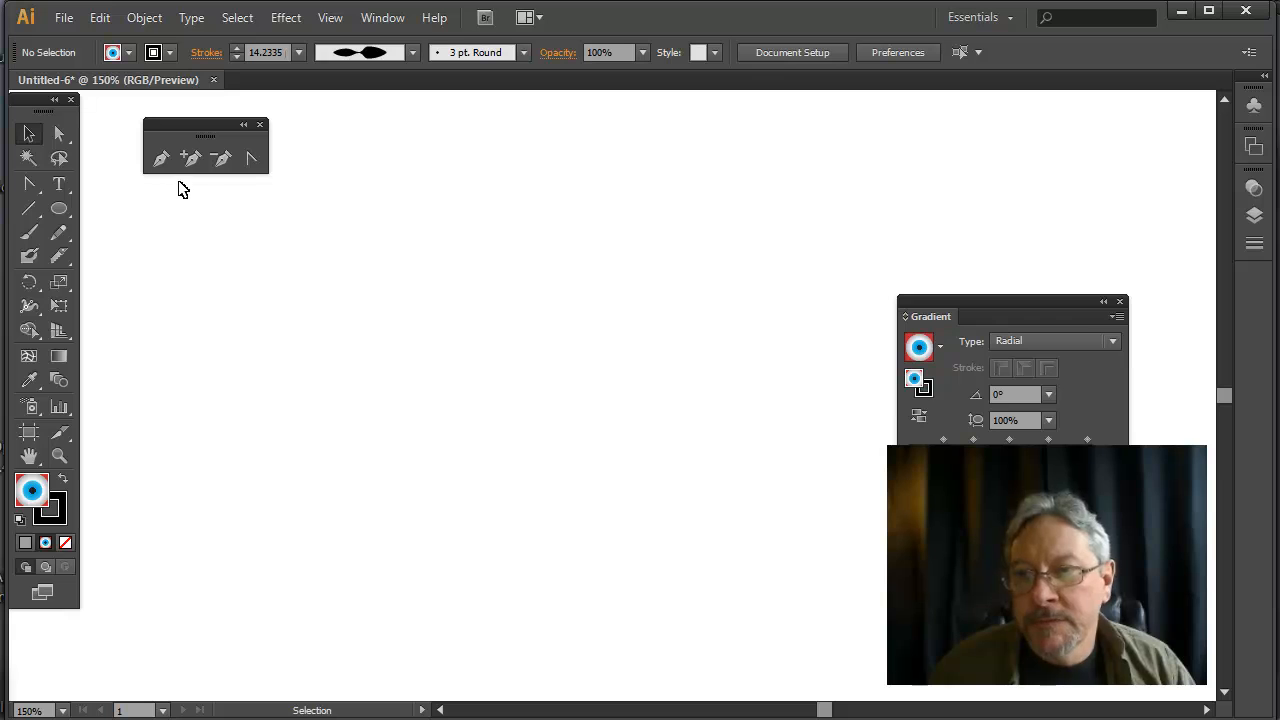
Step: Draw a closed, tilted oval from two smooth Pen points, about 110 px wide and 124 px high
click(163, 160)
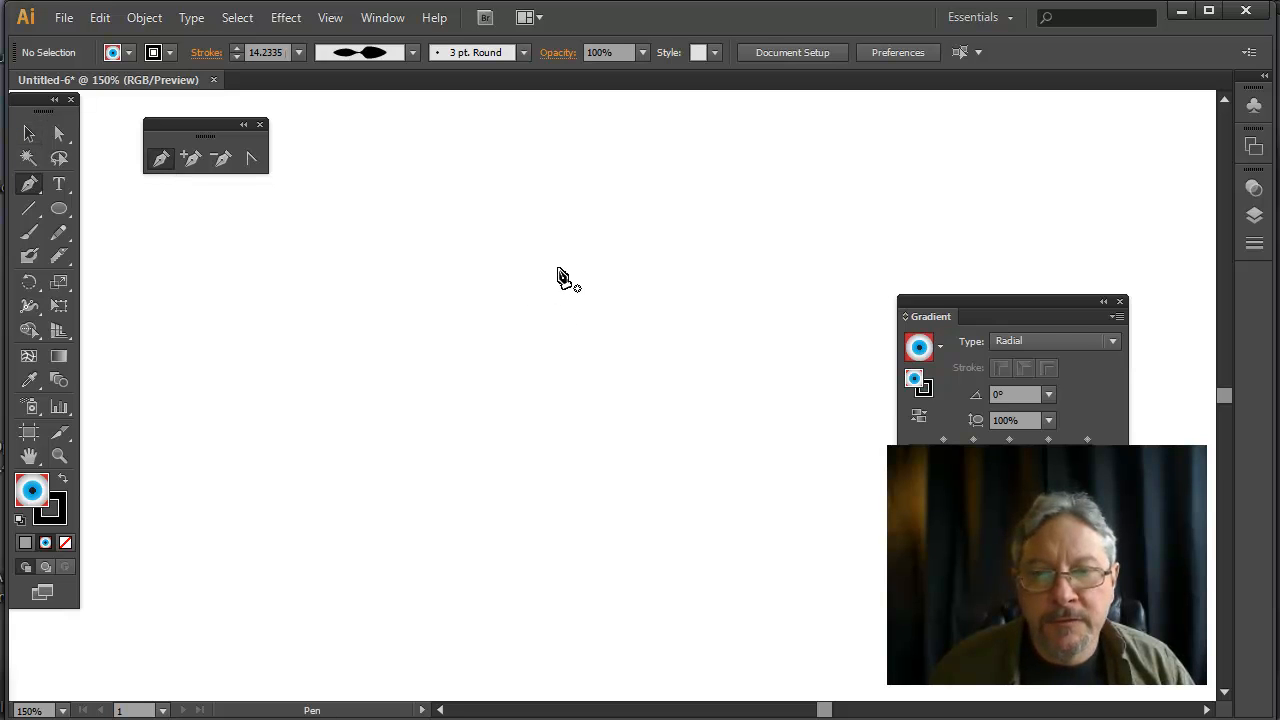
drag(556, 277, 648, 345)
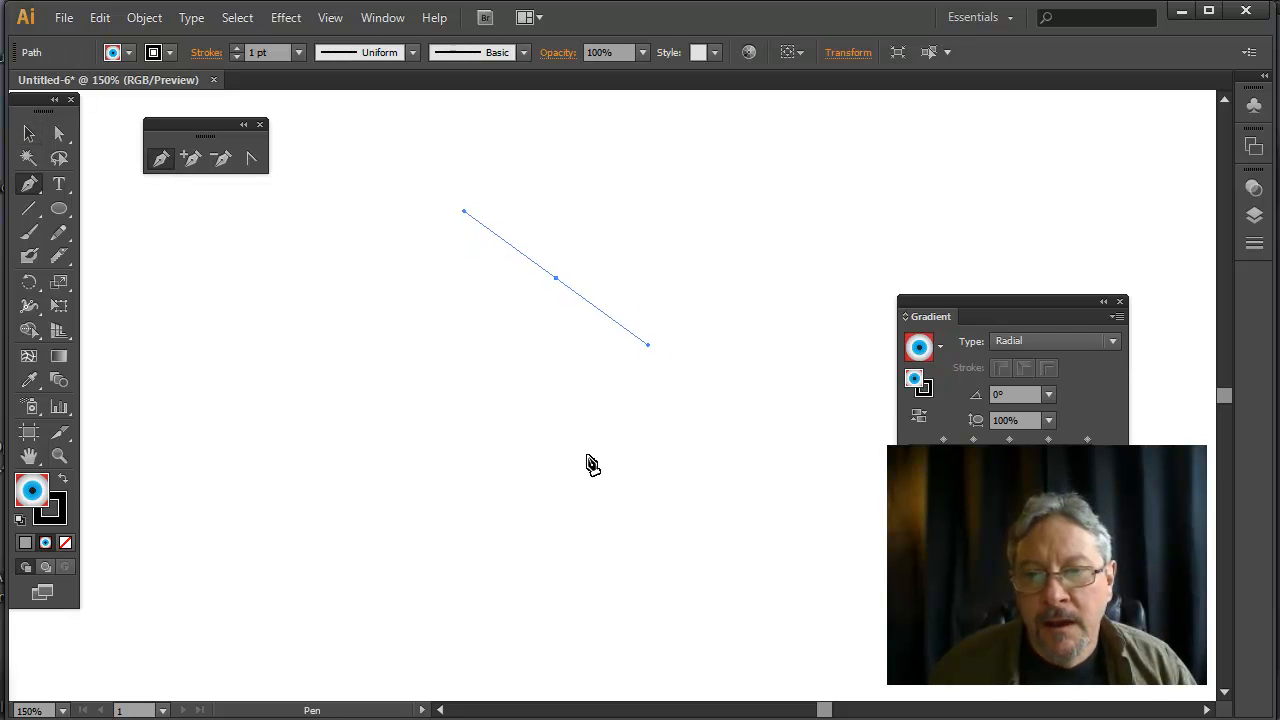
drag(589, 441, 476, 405)
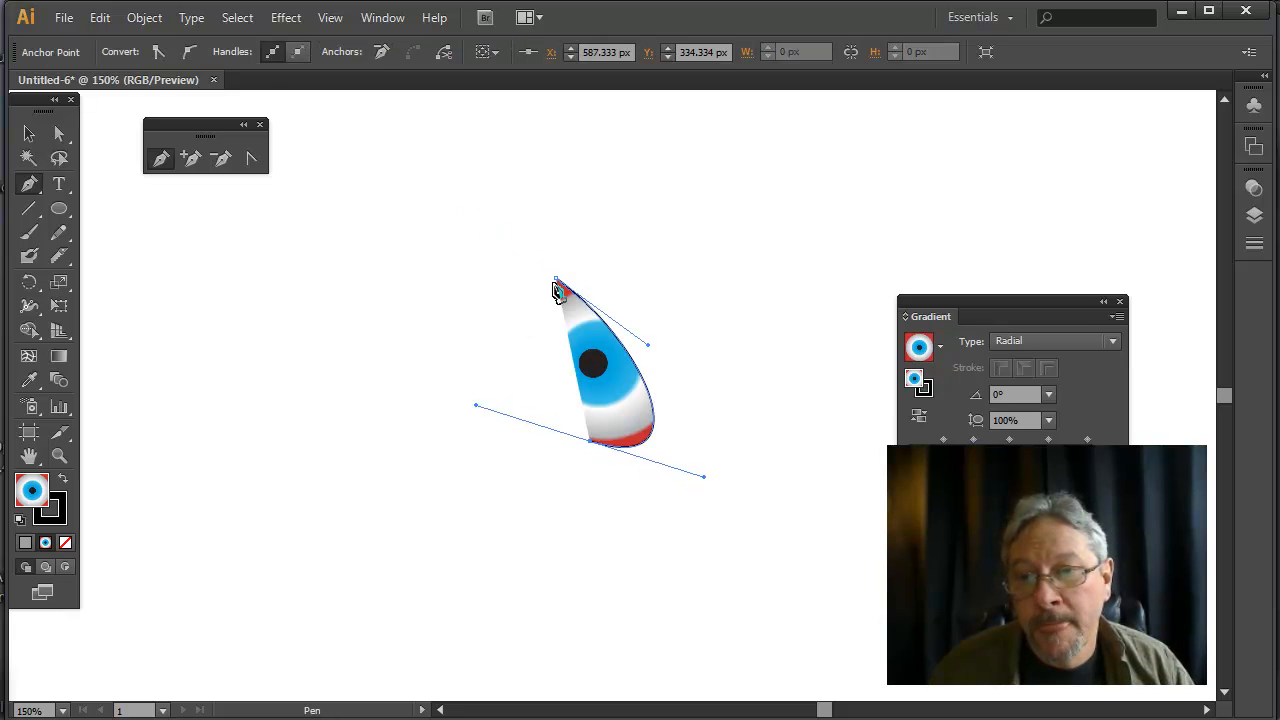
drag(557, 279, 650, 344)
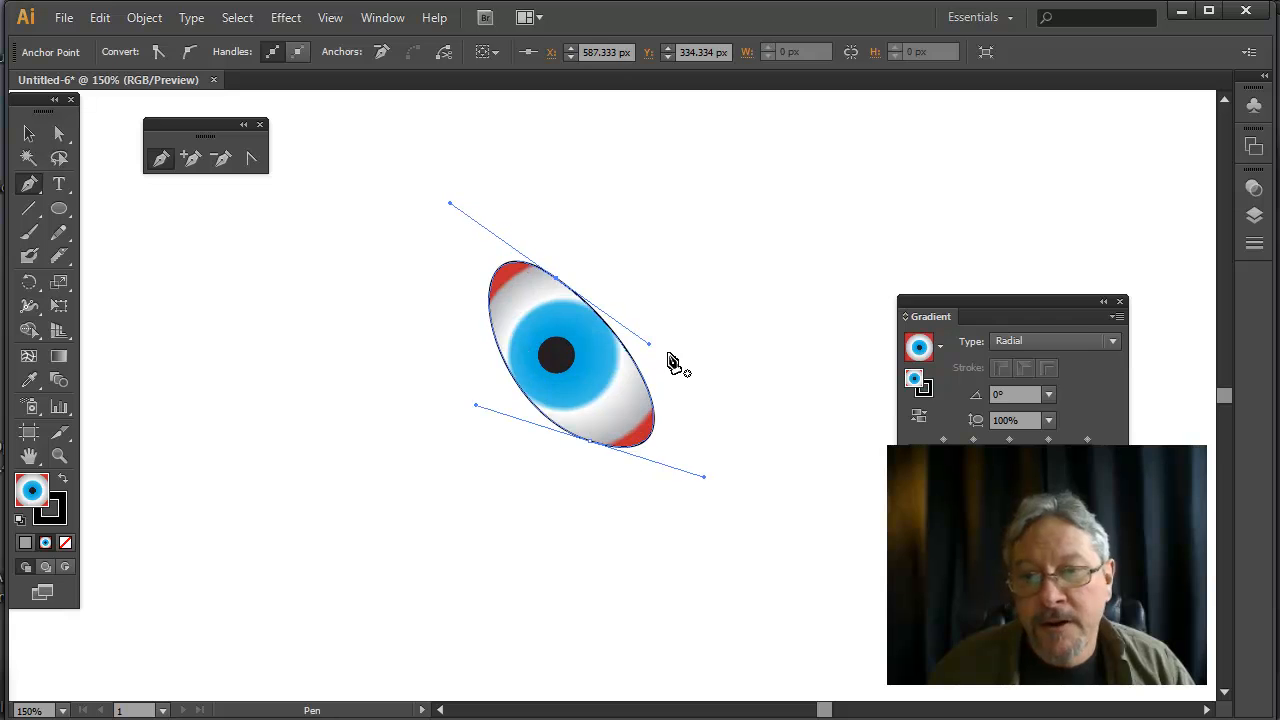
Step: Switch the oval's fill from gradient to a solid dark red, 941E00
click(25, 543)
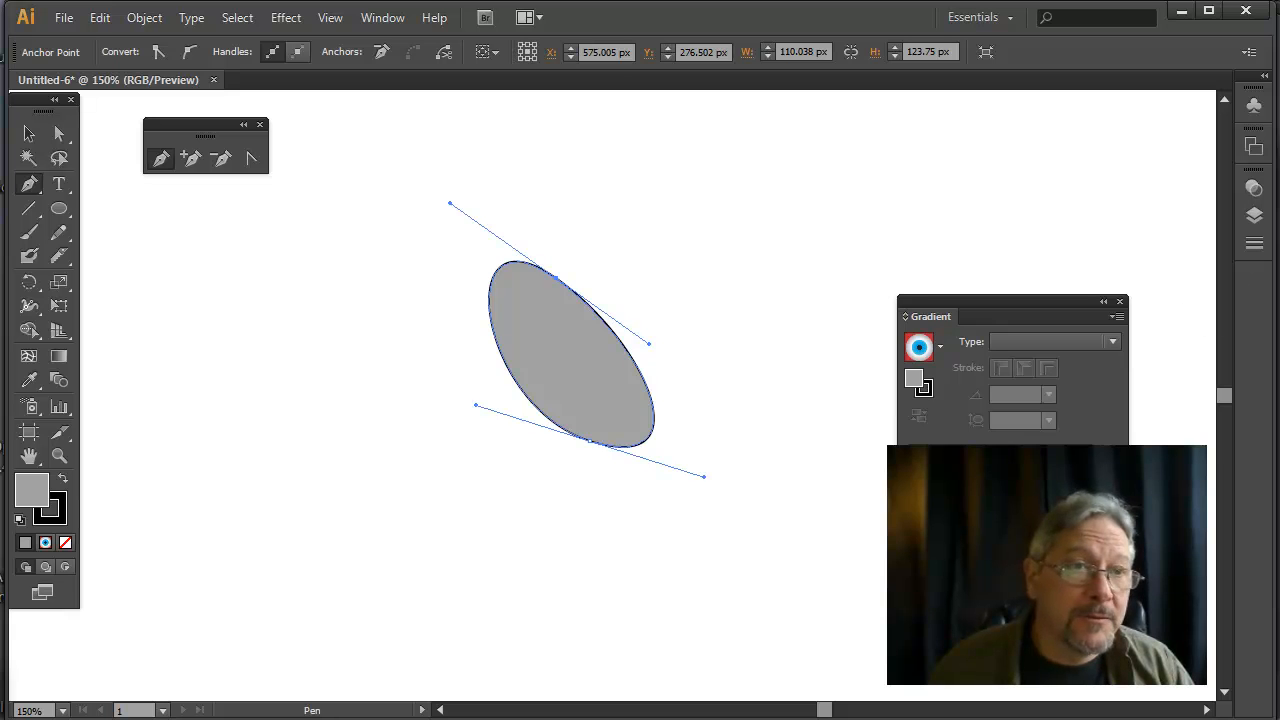
key(F6)
click(938, 212)
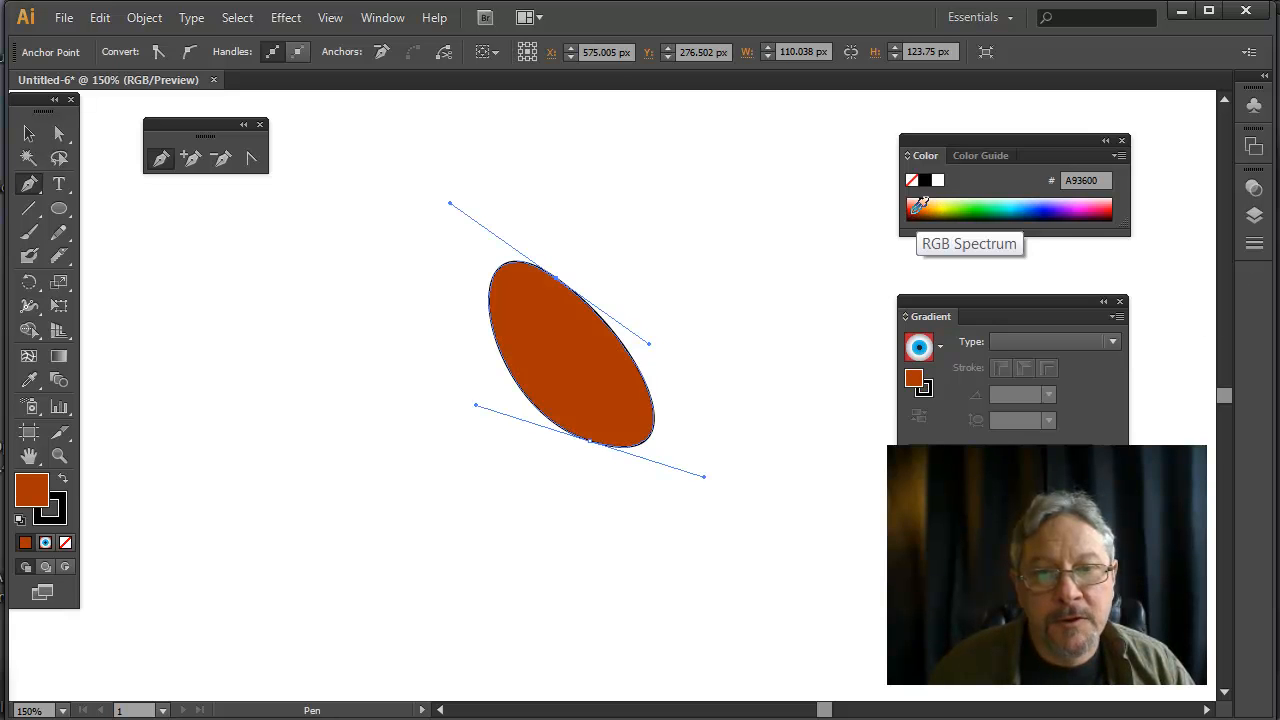
click(916, 210)
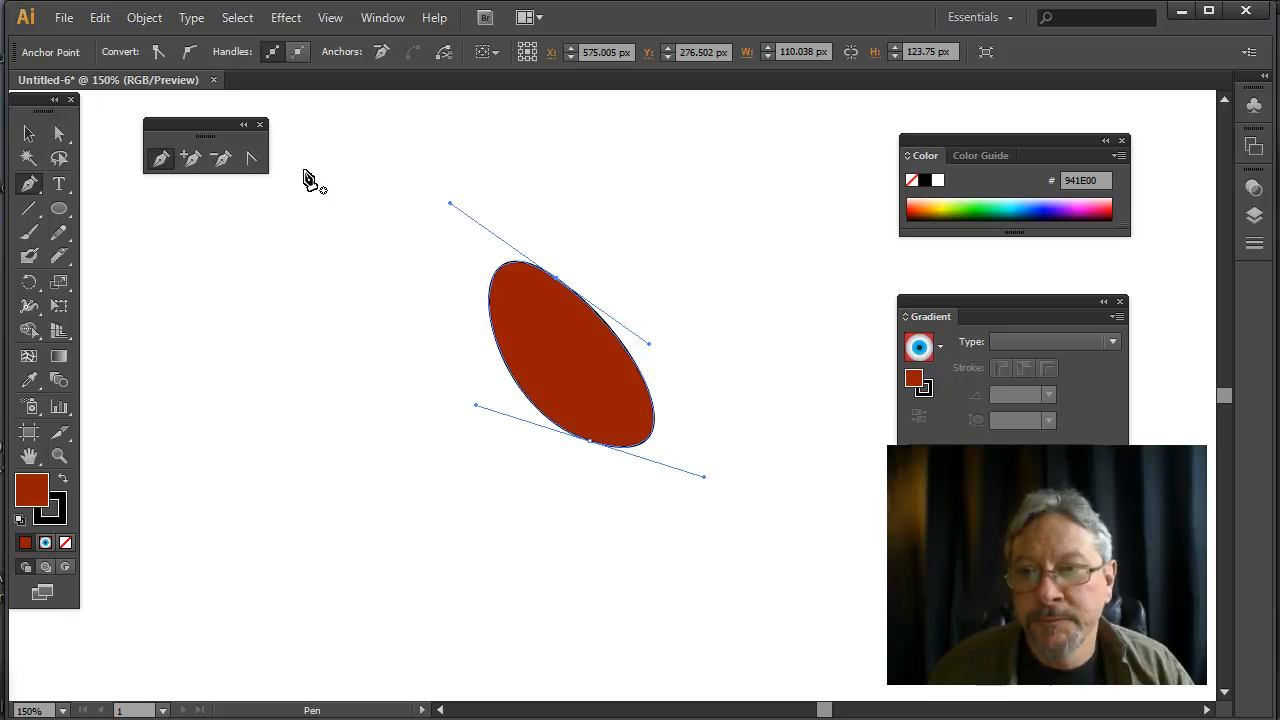
Step: Try shaping a heart by raising the top point's right handle, making the bottom point a corner, and extending the upper left handle
click(253, 160)
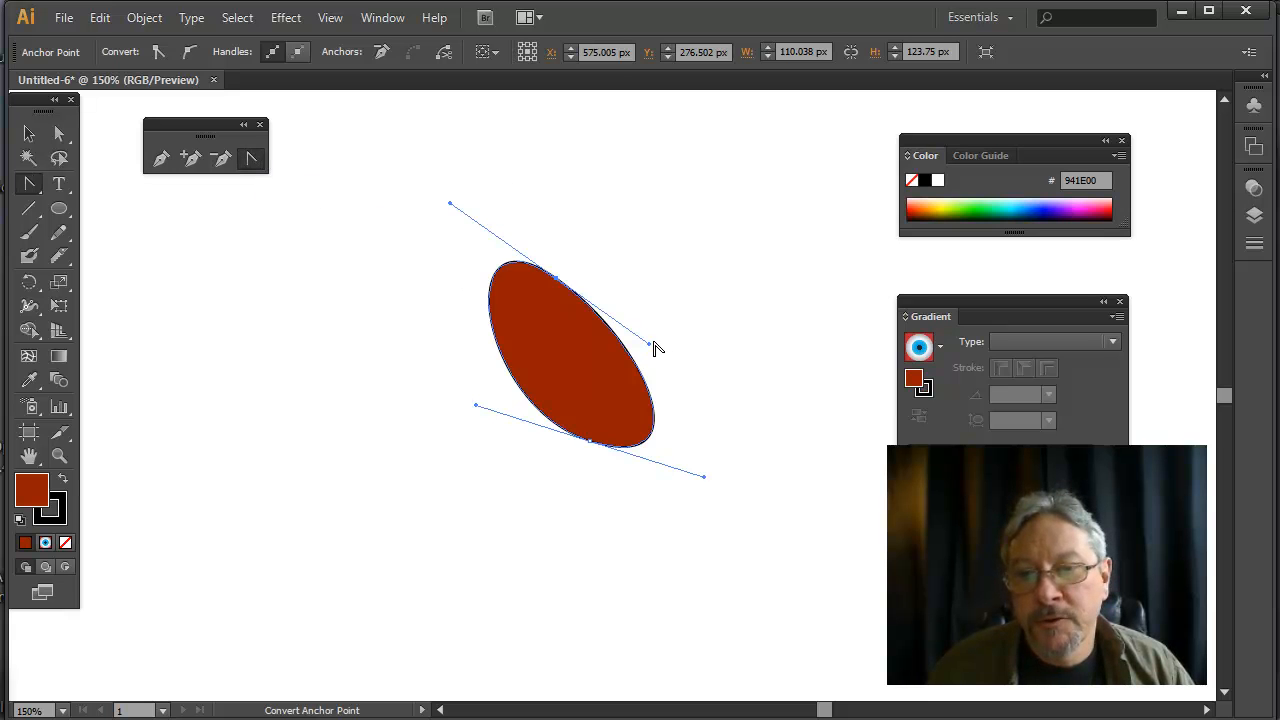
drag(651, 345, 713, 174)
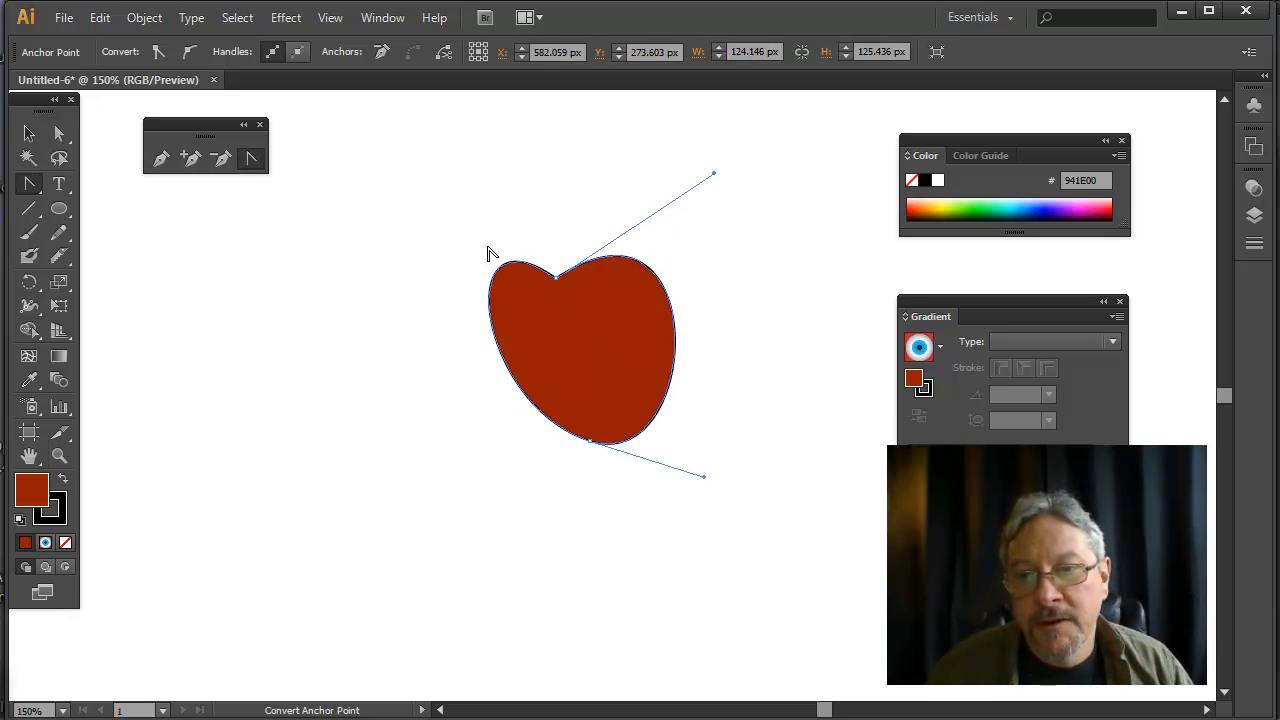
click(590, 441)
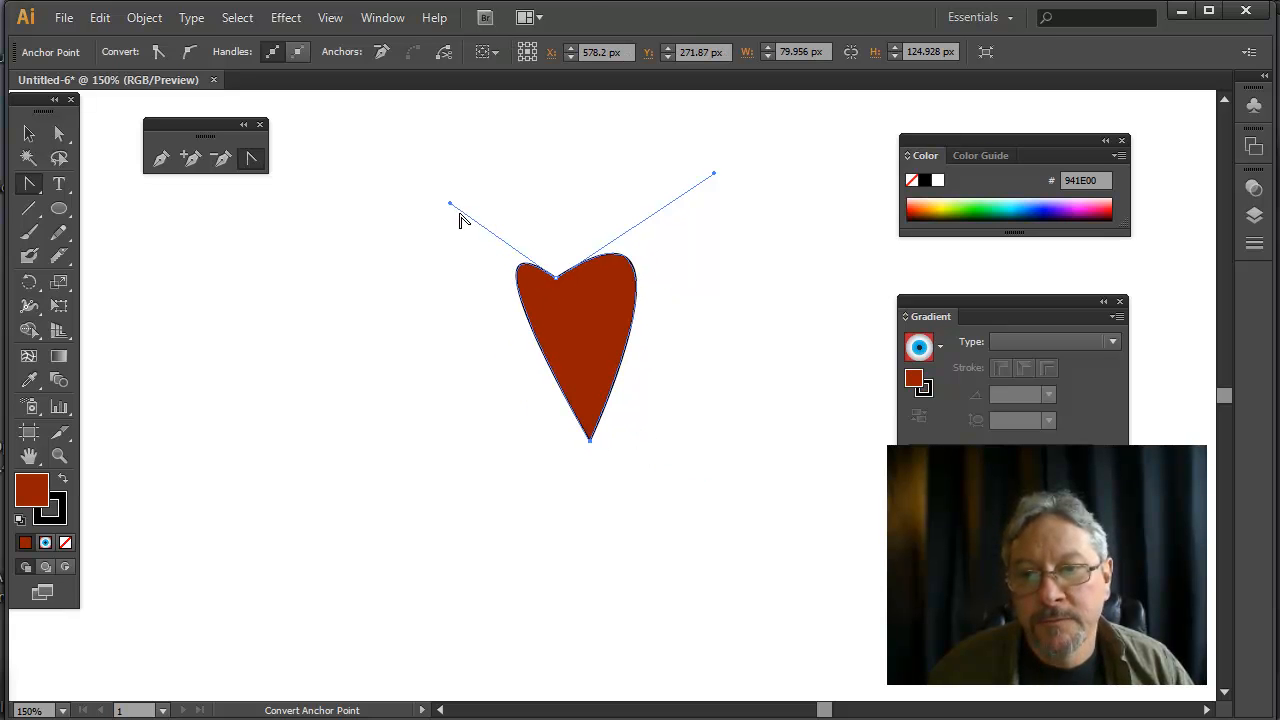
drag(449, 208, 324, 233)
Step: Pull new handles from the top and bottom points, and swing both right-hand handles upward to form a heart
drag(555, 280, 740, 349)
drag(592, 445, 483, 399)
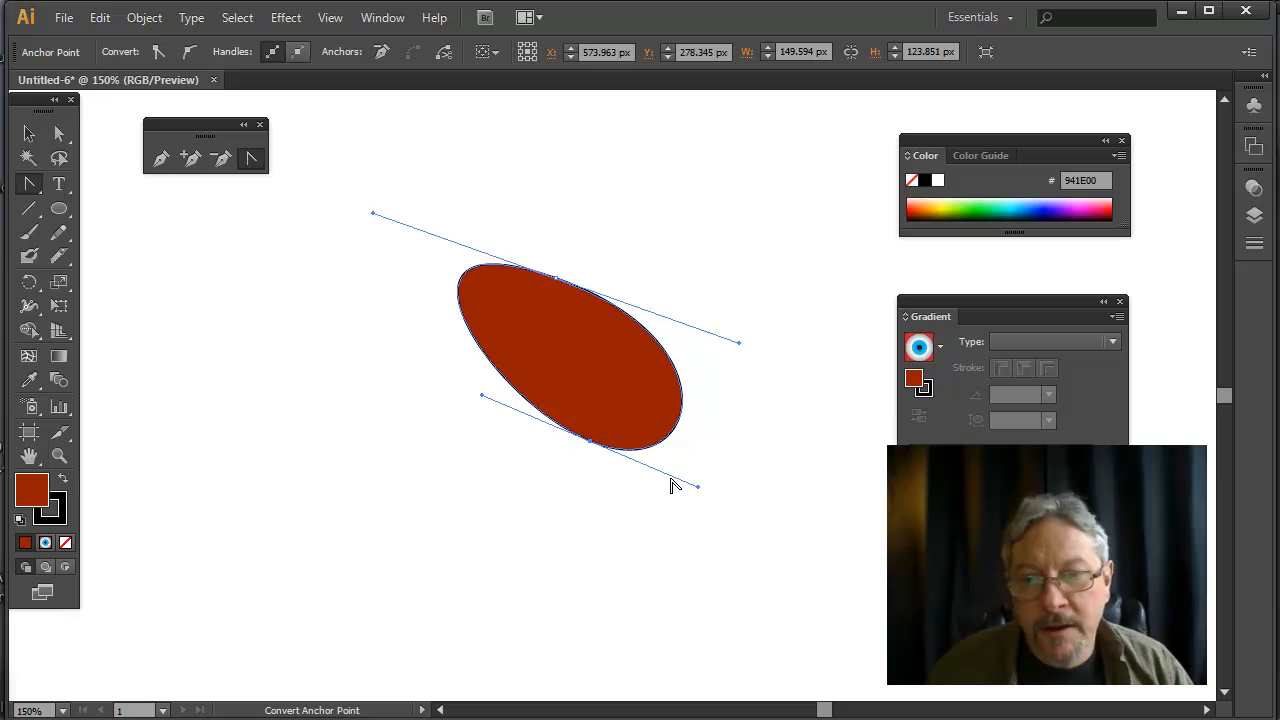
drag(698, 488, 703, 189)
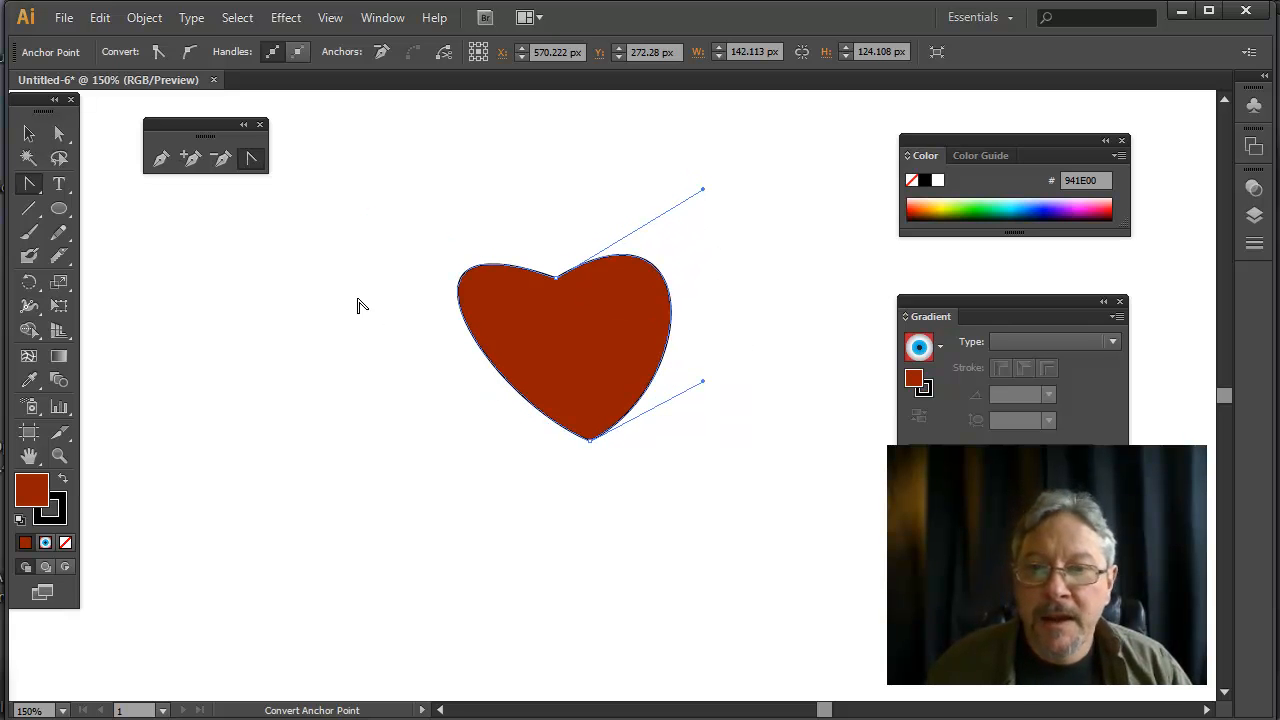
Step: Round out the heart's left lobe by raising the top point's left handle inward and pulling the bottom point's left handle outward
click(59, 133)
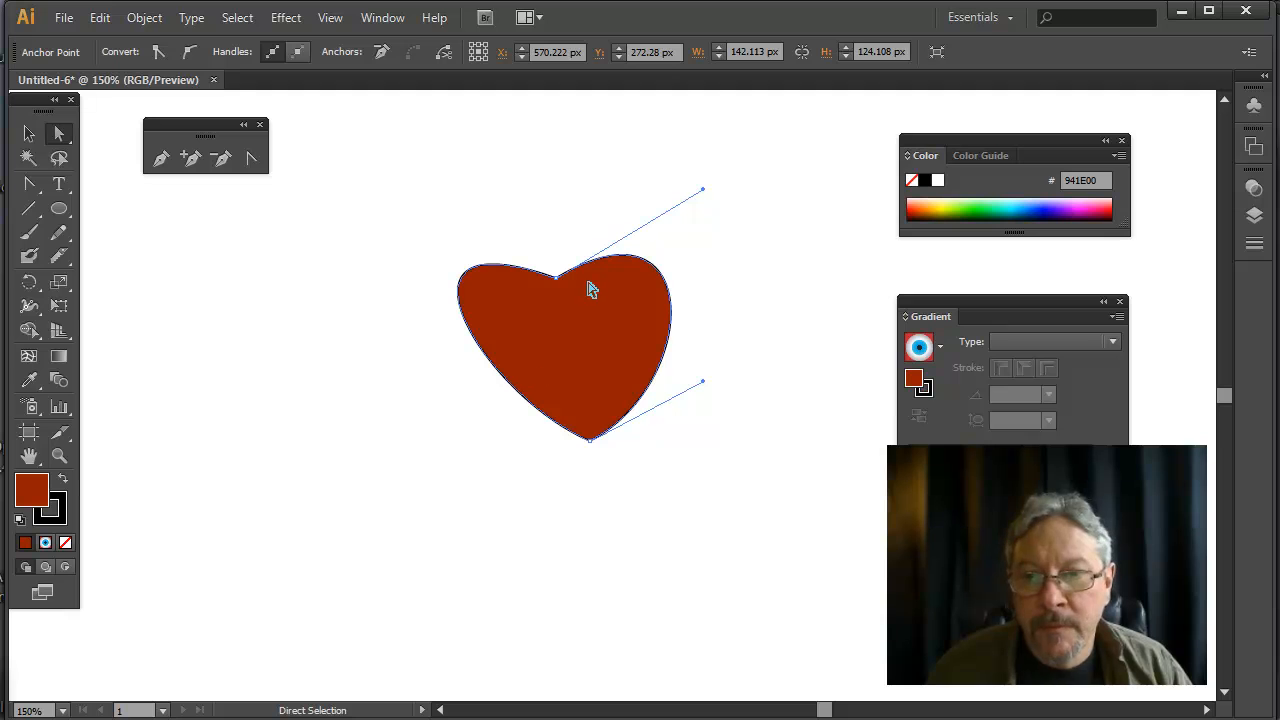
click(557, 279)
drag(373, 214, 447, 188)
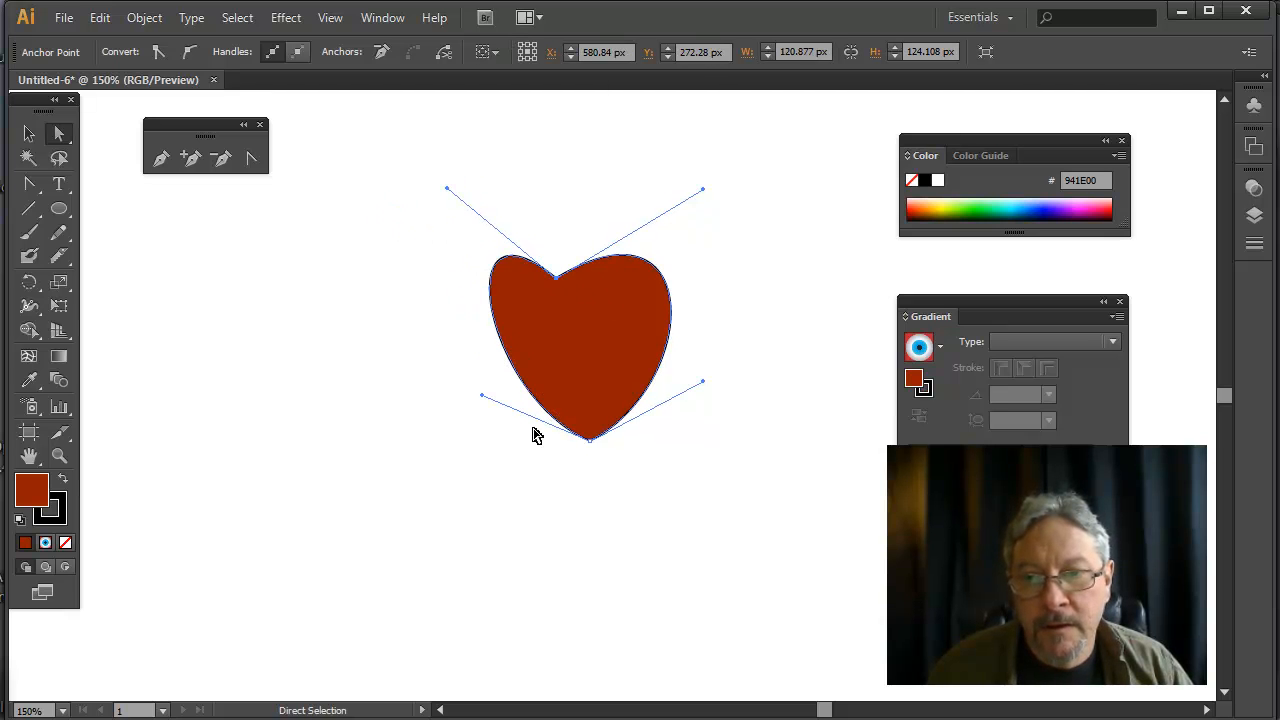
drag(480, 400, 395, 405)
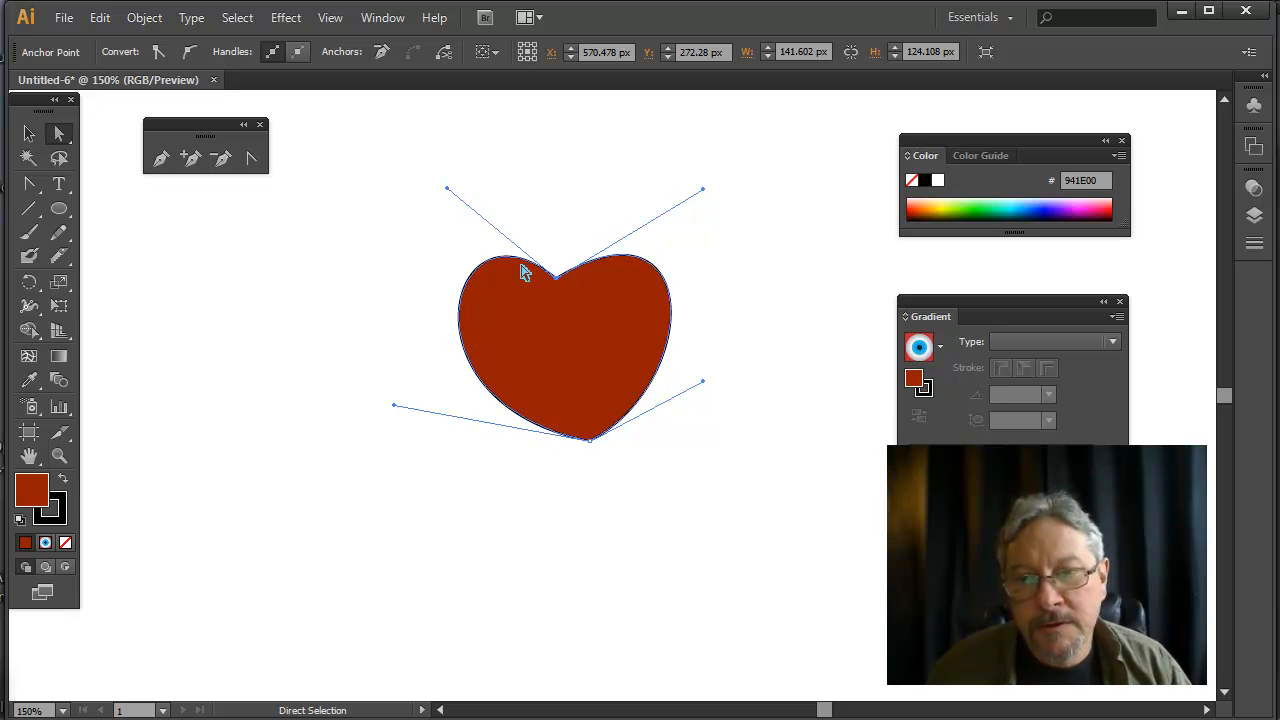
Step: Refine the heart to about 154 by 134 px by steepening the top-right handle, extending the bottom-right one, and moving the top-left one outward
drag(704, 190, 666, 164)
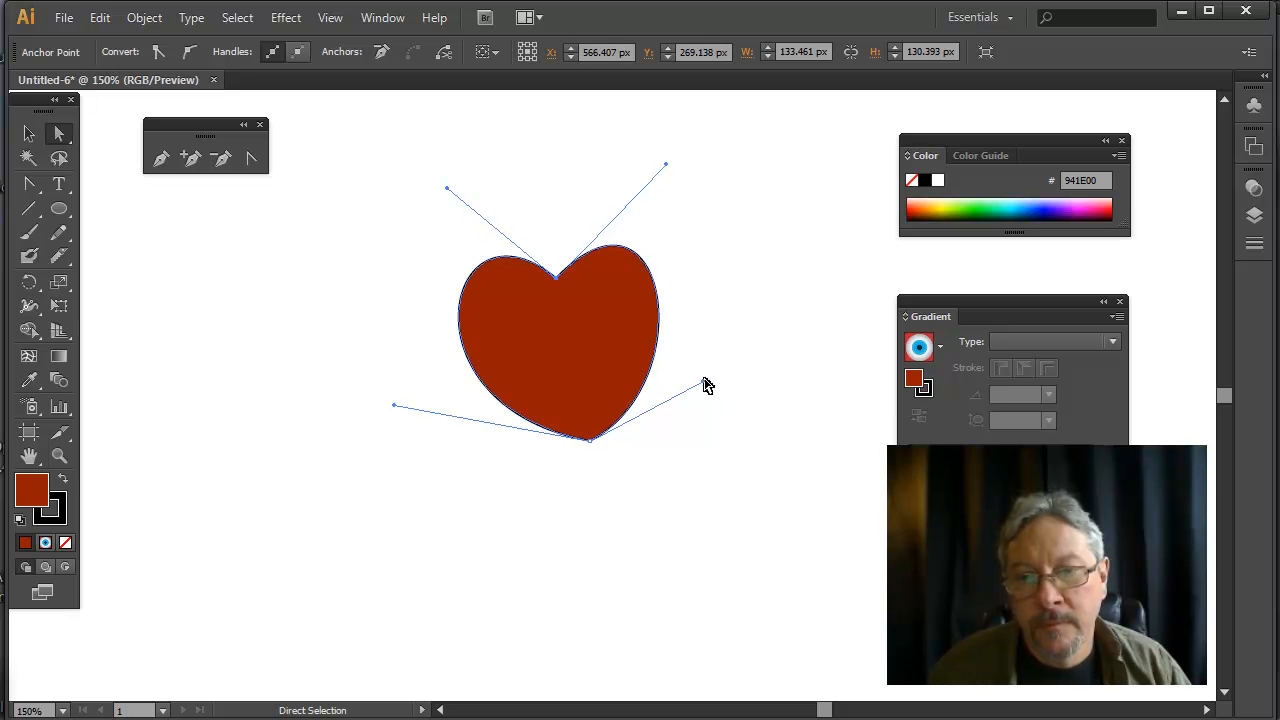
drag(704, 382, 752, 342)
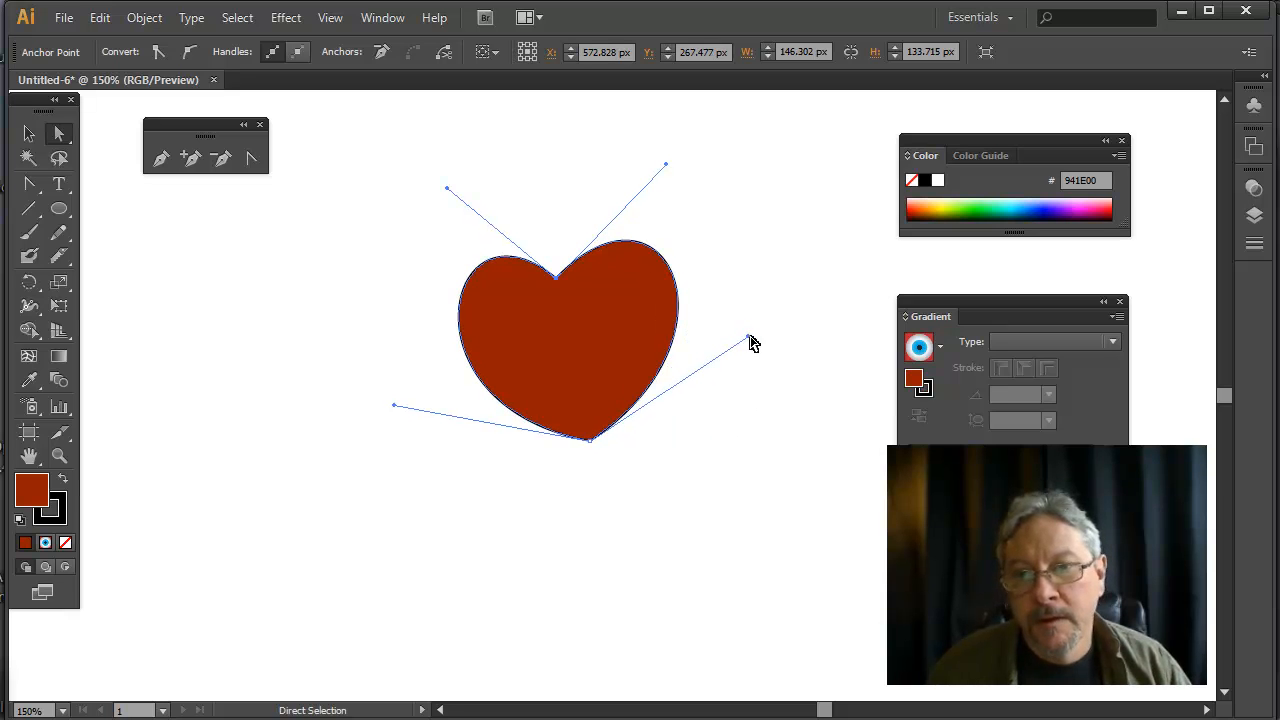
drag(447, 193, 417, 196)
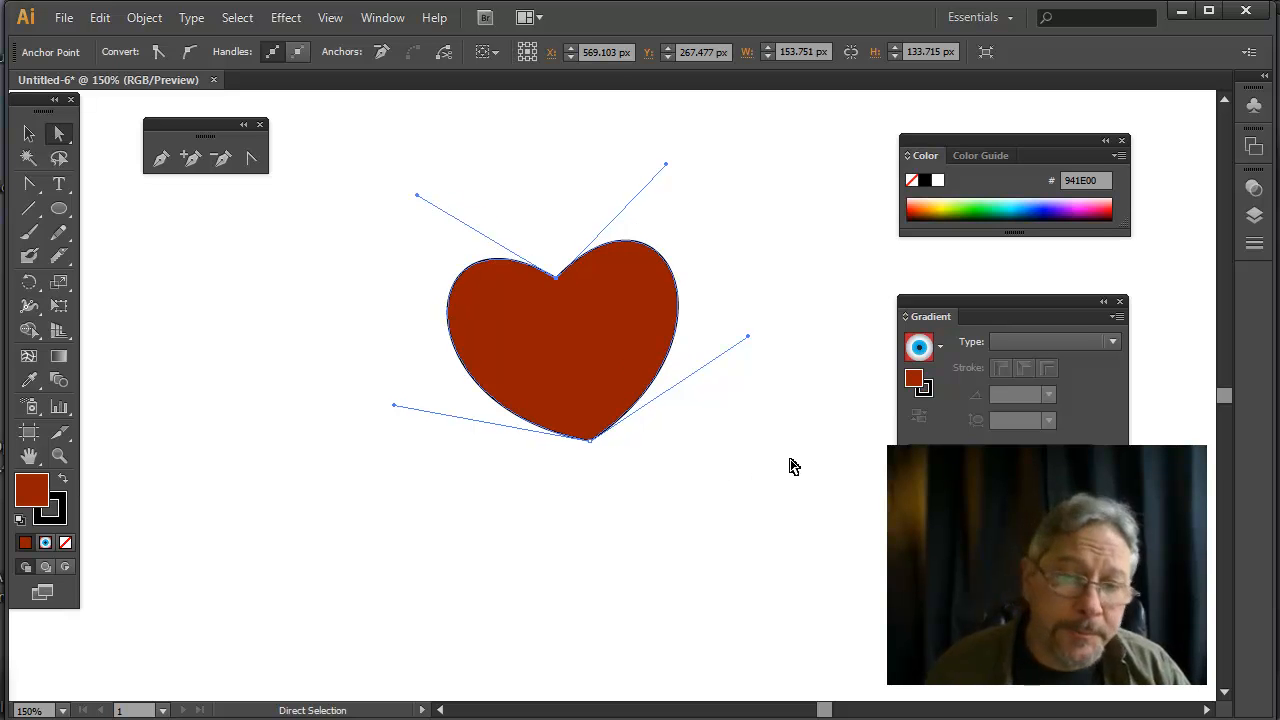
click(795, 465)
Step: Add a gradient mesh point inside the heart's upper left lobe, colour it orange FF7D3F, and deselect the heart
click(32, 360)
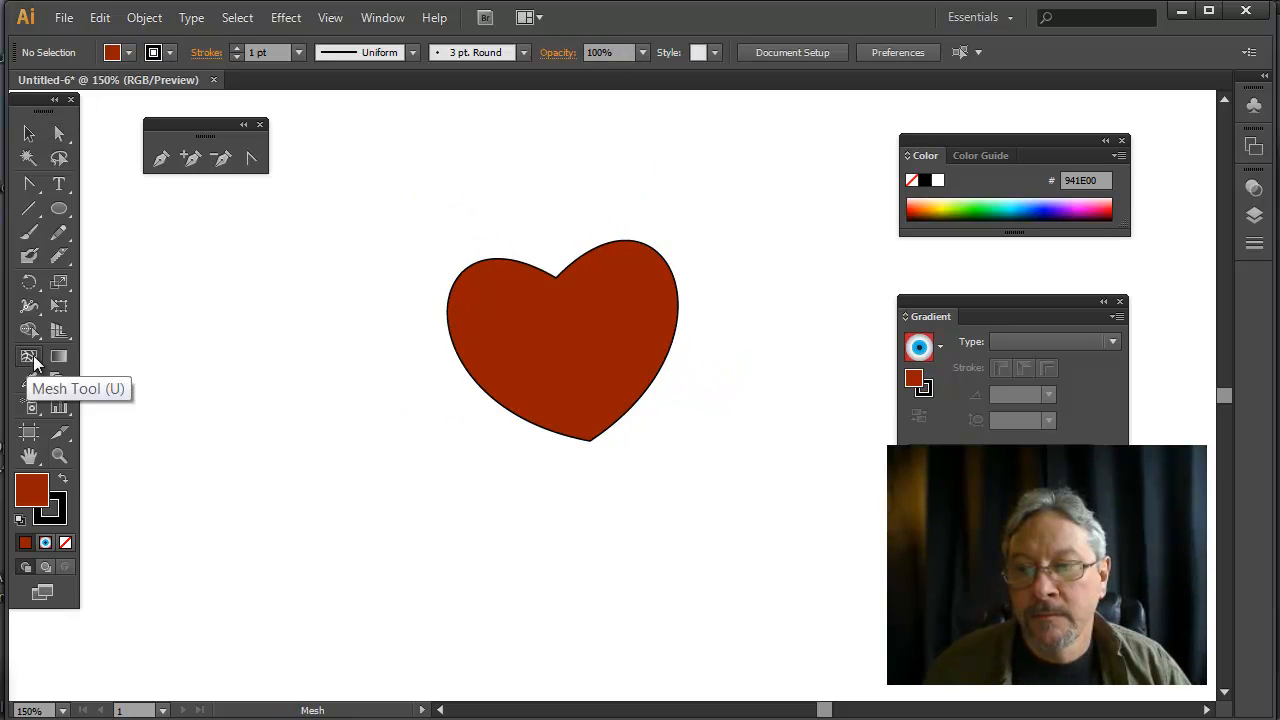
click(500, 297)
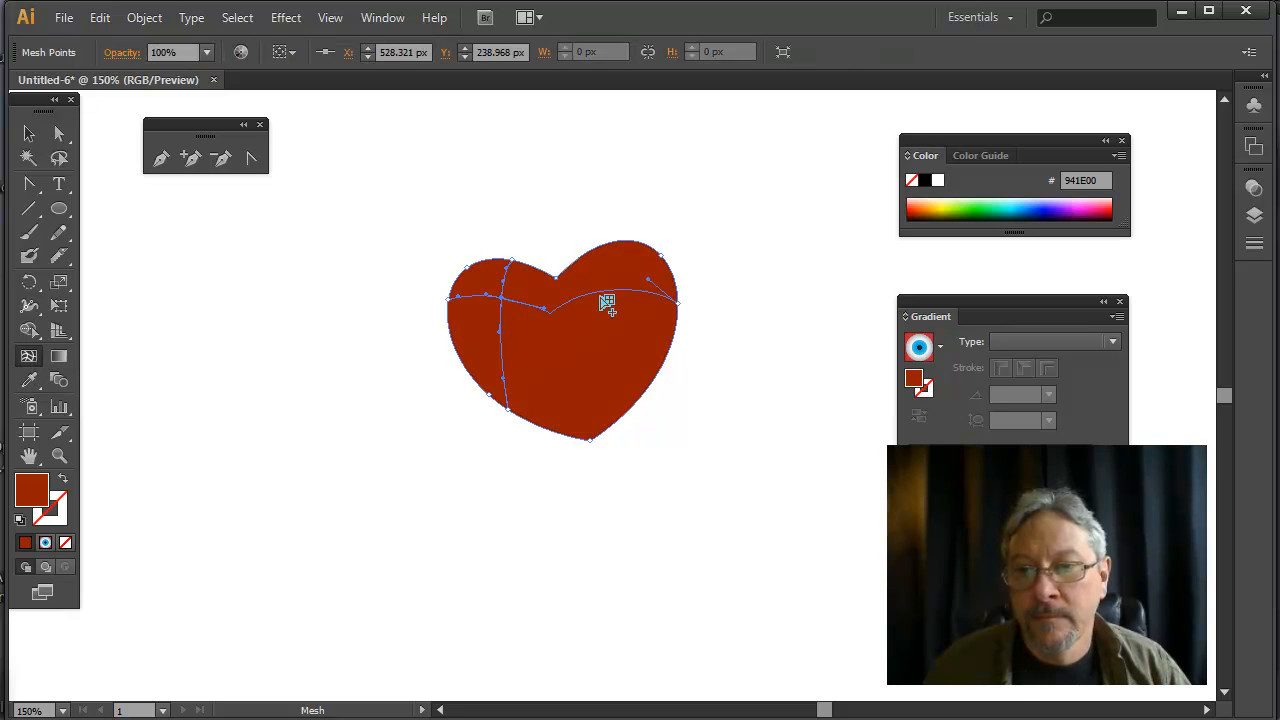
click(919, 203)
key(v)
key(ctrl+shift+a)
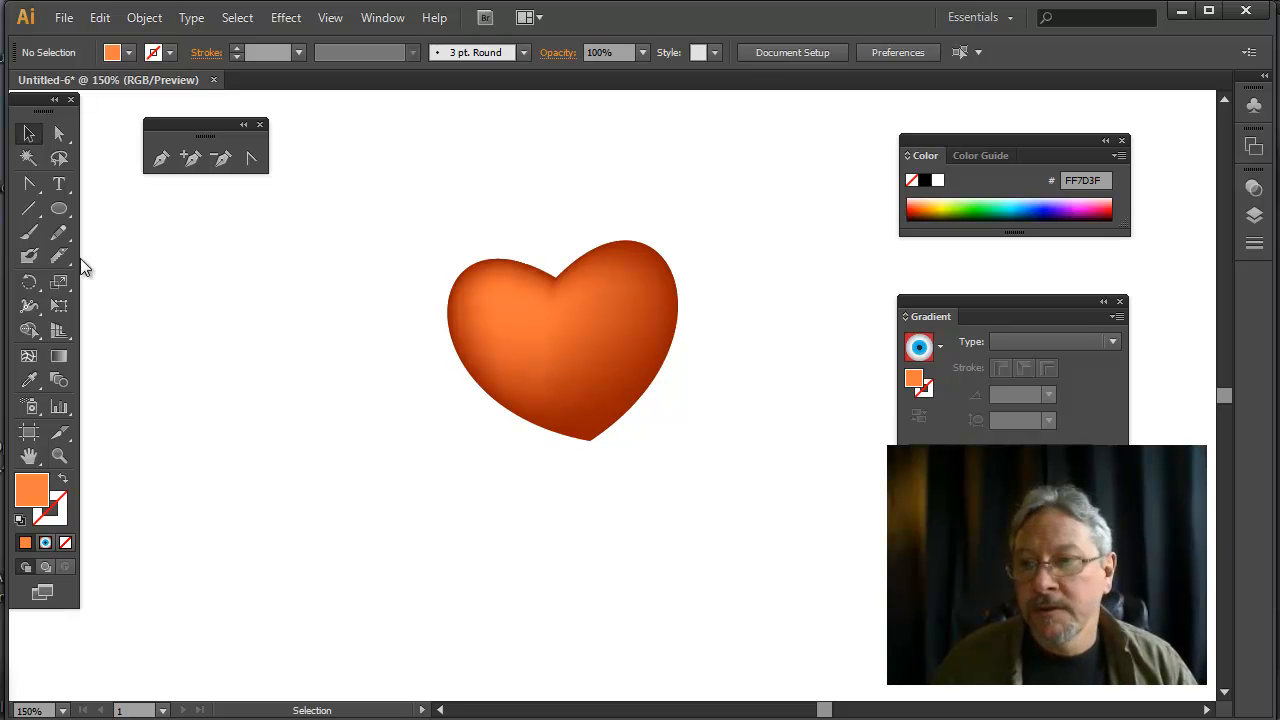
Step: Scribble a dense freehand Paintbrush zigzag with a trailing loop beside the heart, about 161 px wide and 186 px high
click(29, 231)
mouse_move(280, 283)
mouse_down()
mouse_move(162, 432)
mouse_move(268, 310)
mouse_move(237, 391)
mouse_move(311, 314)
mouse_move(288, 440)
mouse_up()
mouse_move(279, 537)
mouse_down()
mouse_move(380, 561)
mouse_move(177, 358)
mouse_move(137, 426)
mouse_move(237, 310)
mouse_move(299, 287)
mouse_move(218, 370)
mouse_move(287, 352)
mouse_move(190, 427)
mouse_move(205, 379)
mouse_move(324, 313)
mouse_move(158, 334)
mouse_move(201, 360)
mouse_move(217, 349)
mouse_move(223, 365)
mouse_move(252, 319)
mouse_move(301, 373)
mouse_up()
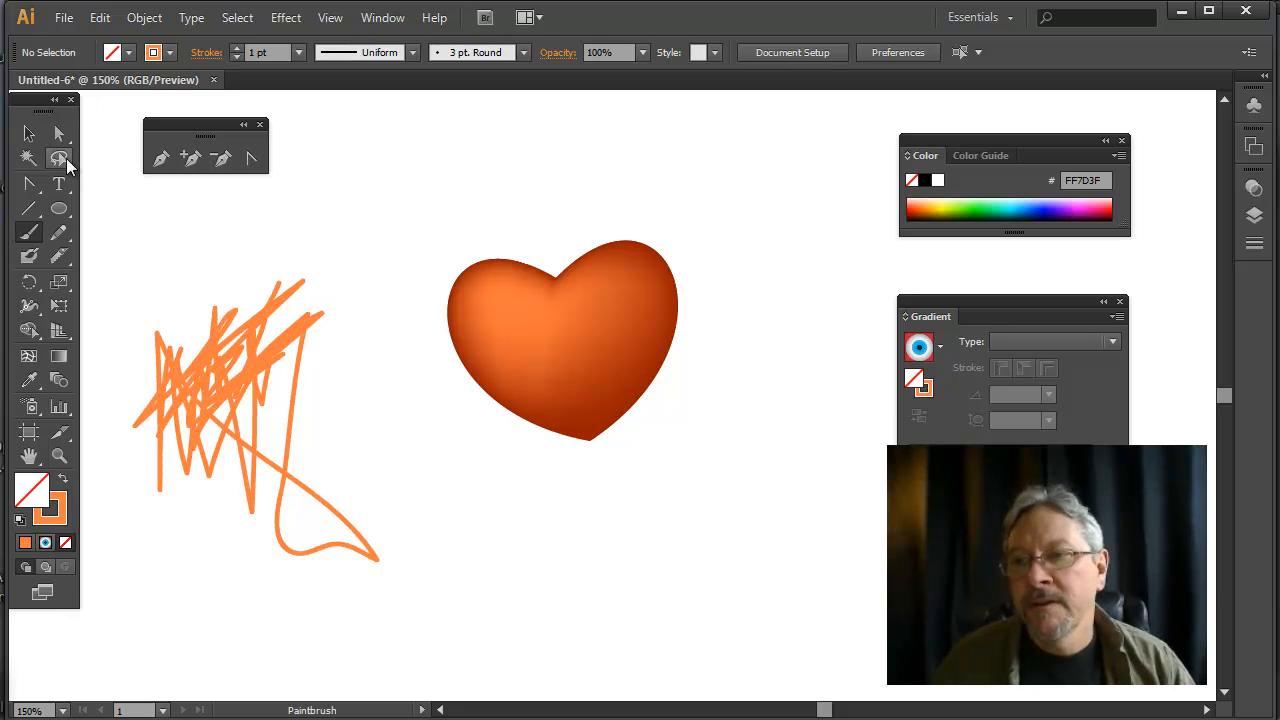
Step: Select the orange scribble with Direct Selection to show its anchor points, and delete it
click(59, 134)
click(260, 374)
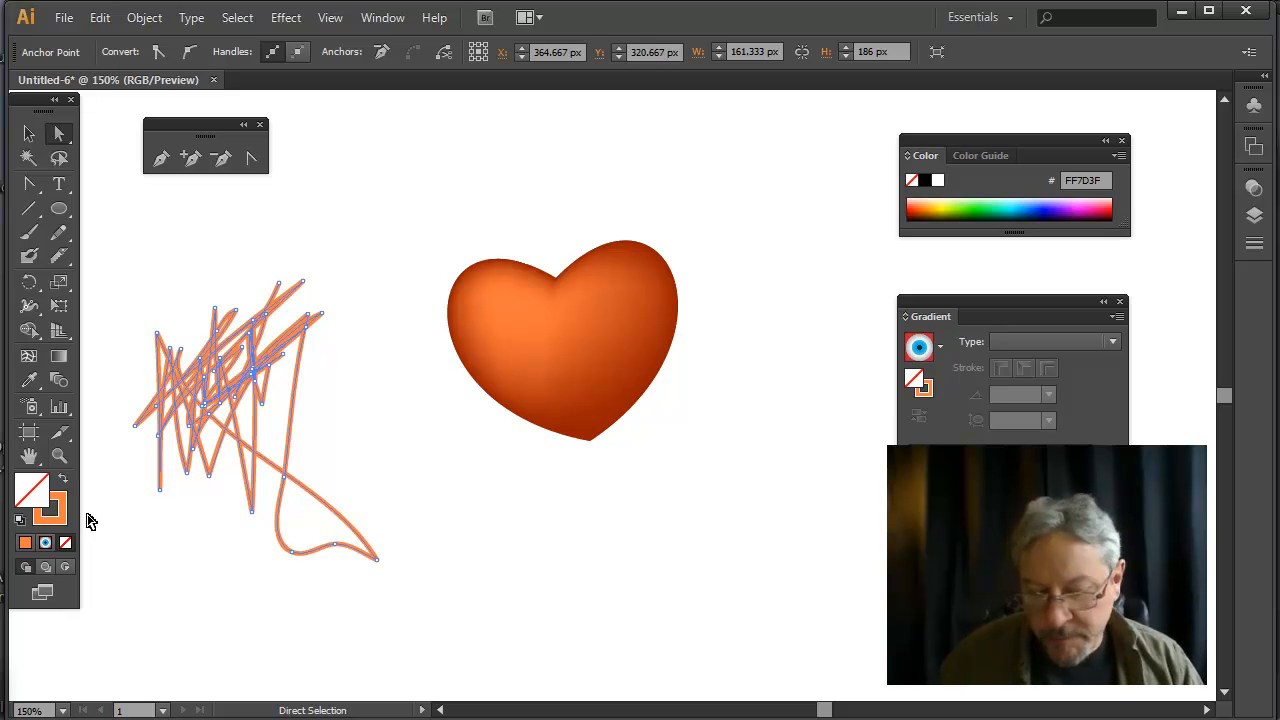
key(Delete)
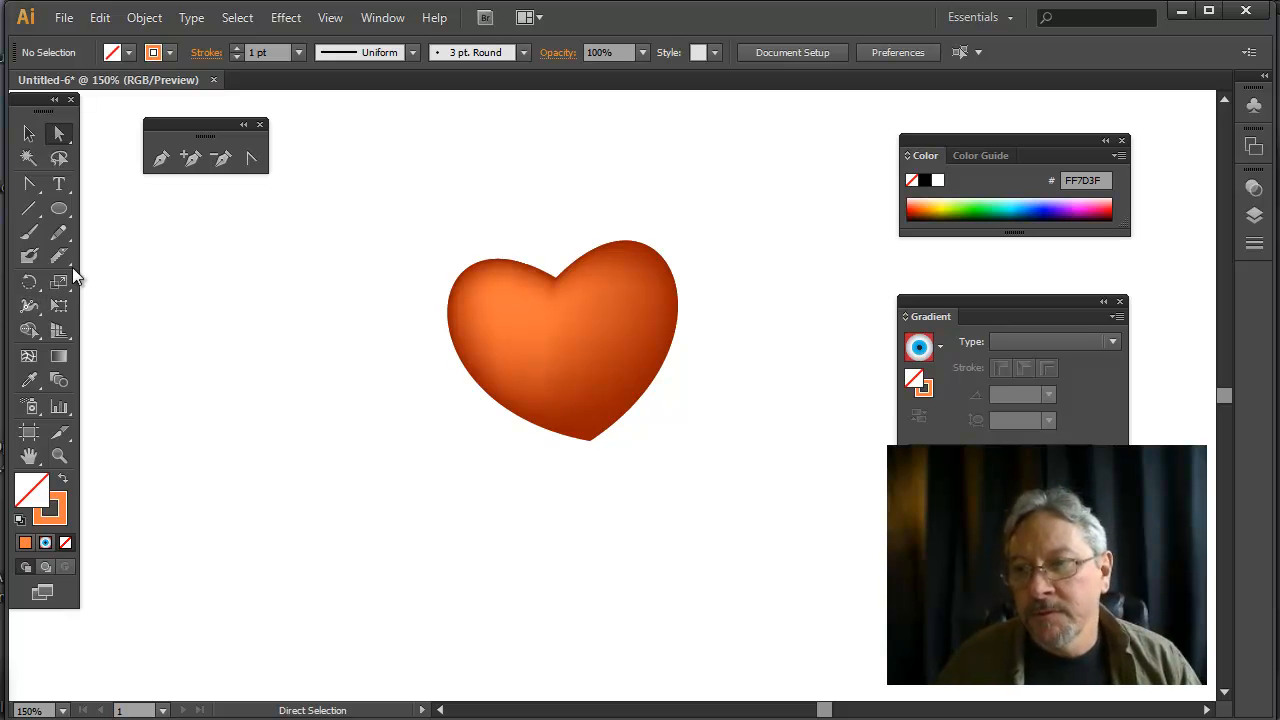
Step: Draw a rounded freeform blob left of the heart with the Pencil tool, and swap its fill and stroke for a solid orange FF7D3F fill
click(60, 240)
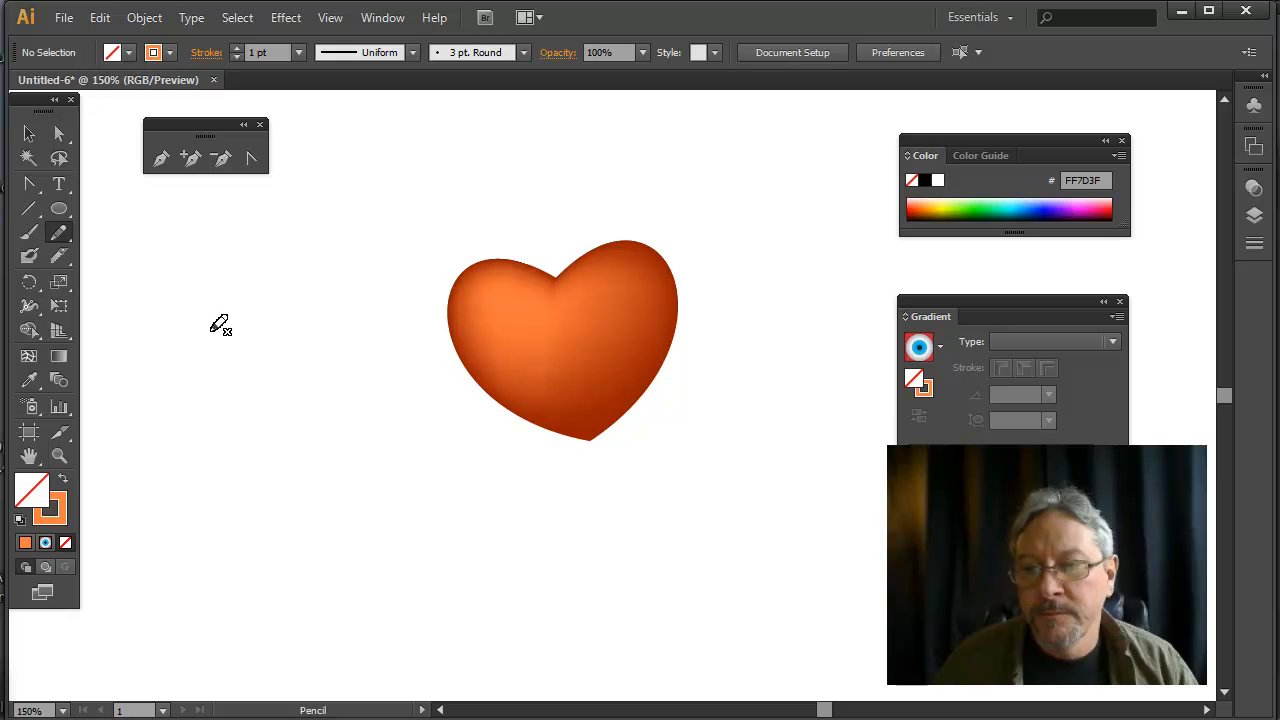
mouse_move(237, 317)
mouse_down()
mouse_move(166, 409)
mouse_move(173, 450)
mouse_move(194, 476)
mouse_move(332, 517)
mouse_move(362, 491)
mouse_move(331, 334)
mouse_move(313, 307)
mouse_move(277, 304)
mouse_move(244, 316)
mouse_up()
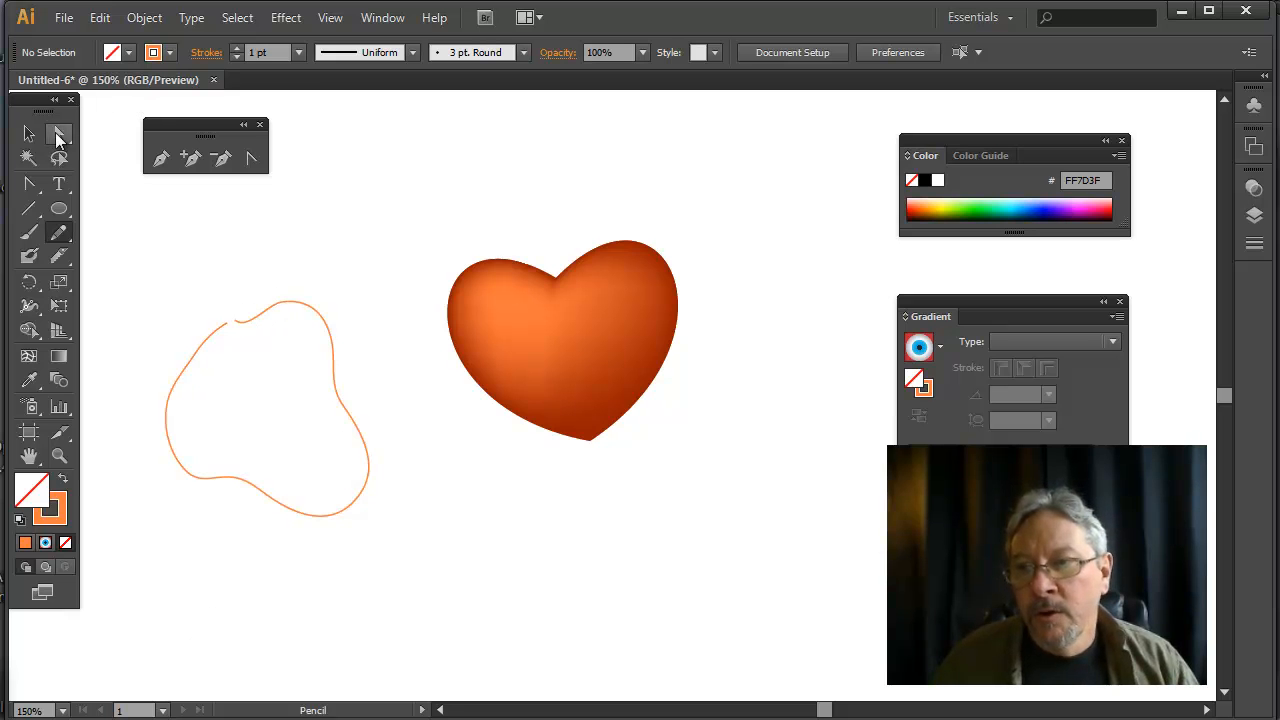
click(29, 134)
click(284, 304)
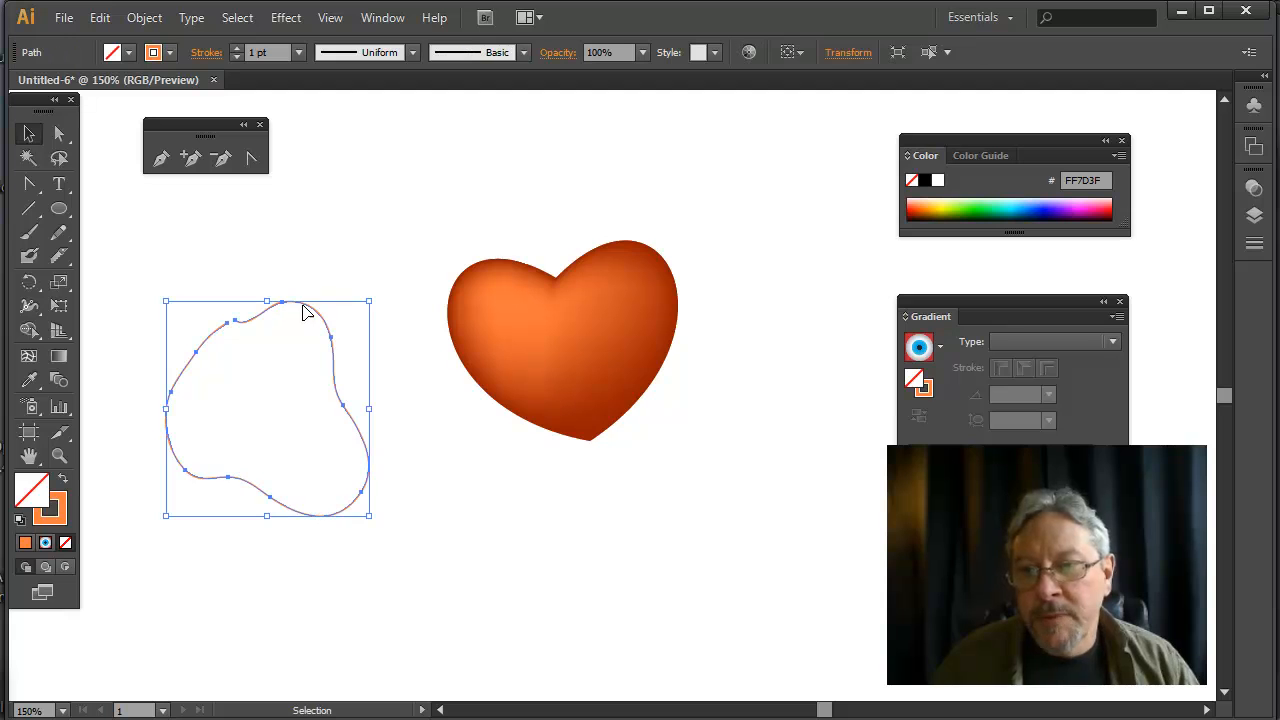
click(62, 482)
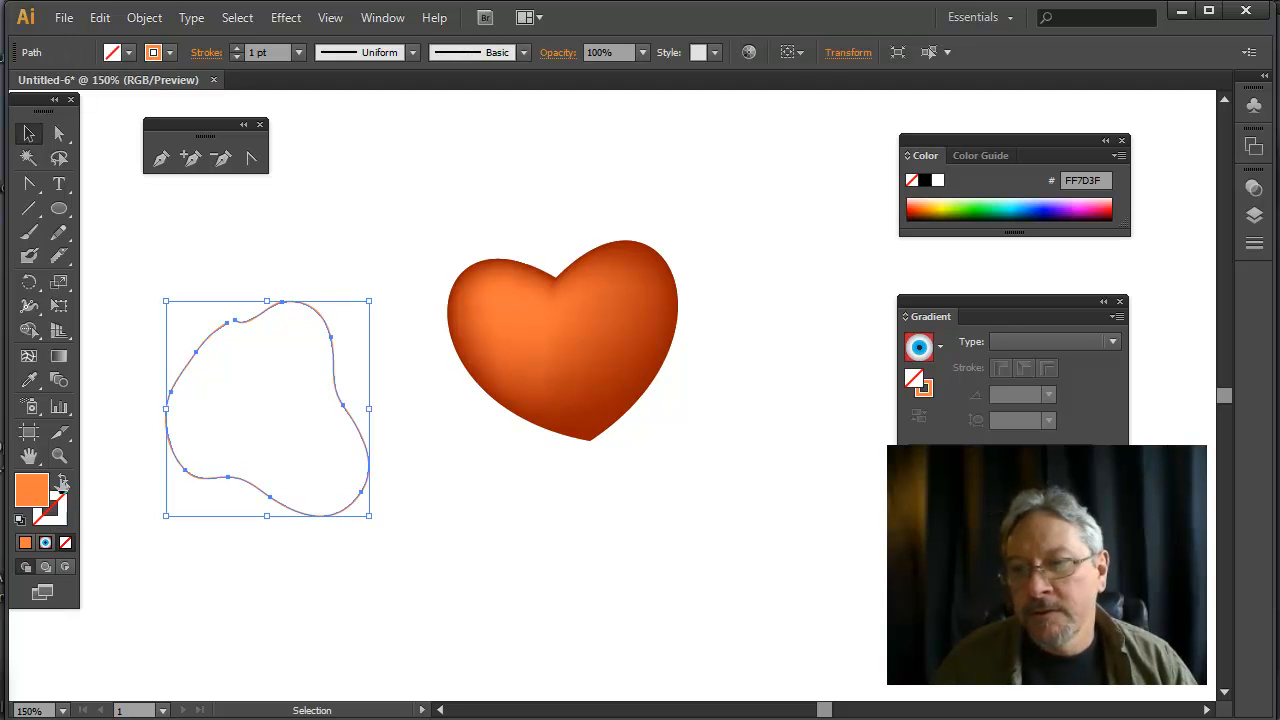
click(412, 430)
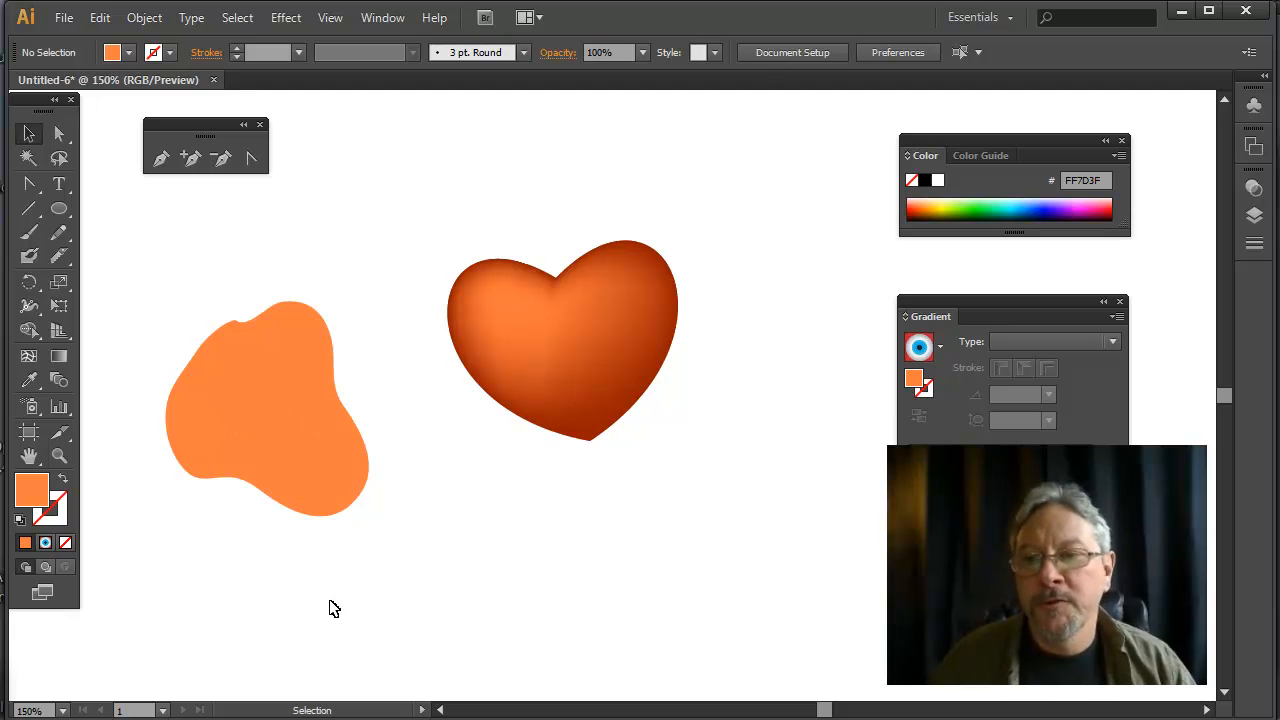
click(296, 490)
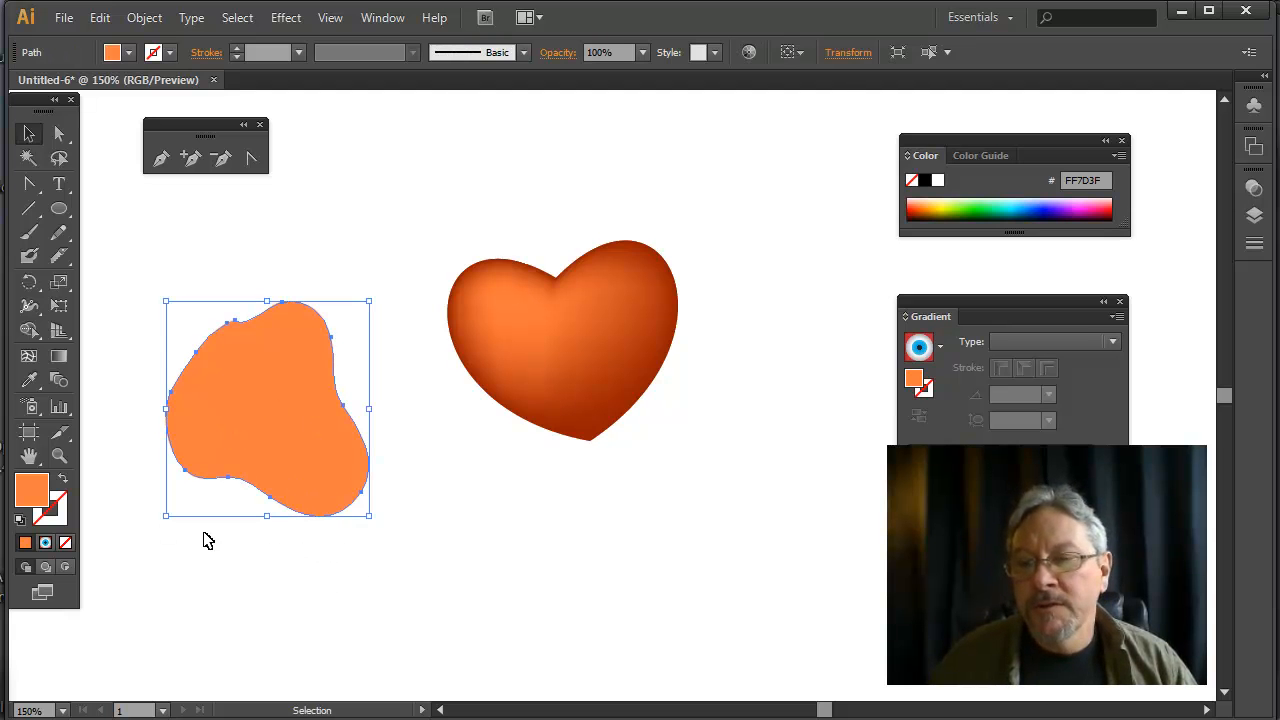